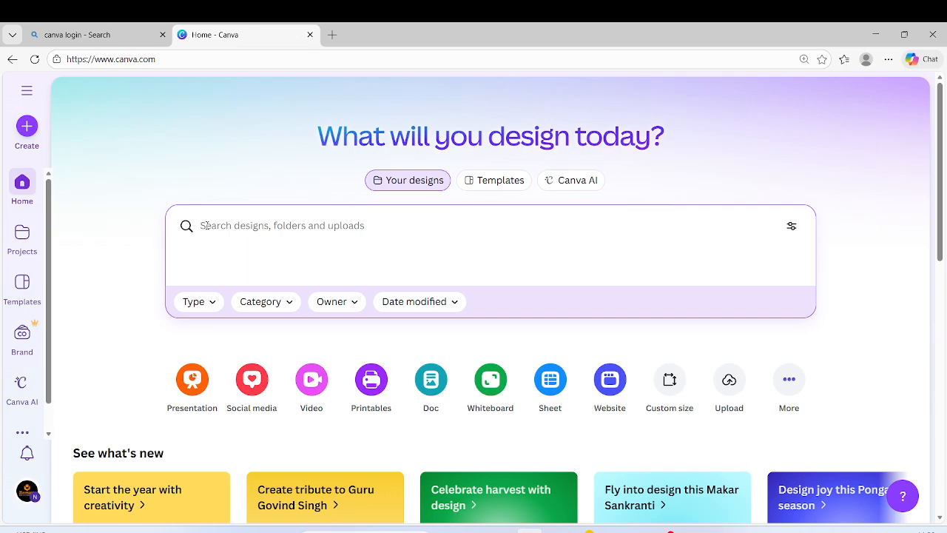
# Create a new blank Presentation (16:9) design and select its empty page.
pyautogui.click(26, 126)
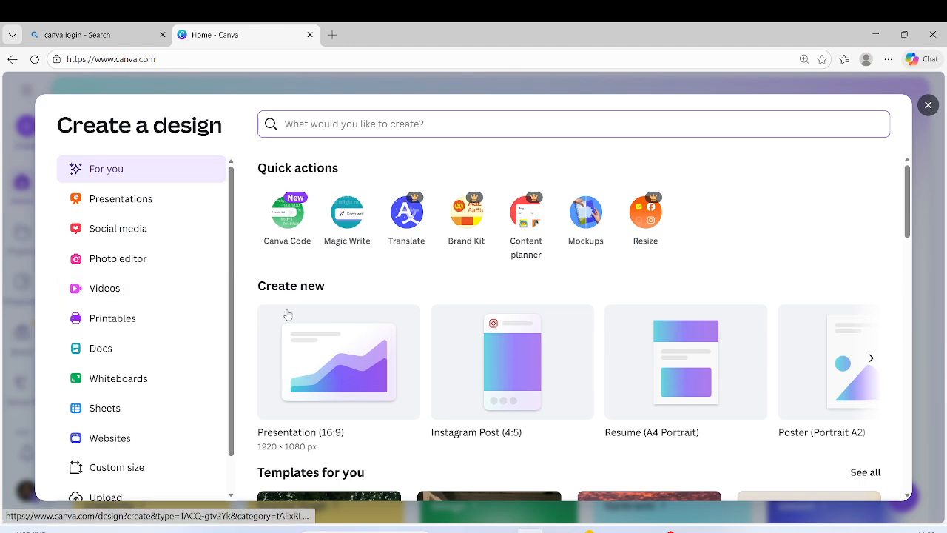
pyautogui.click(338, 359)
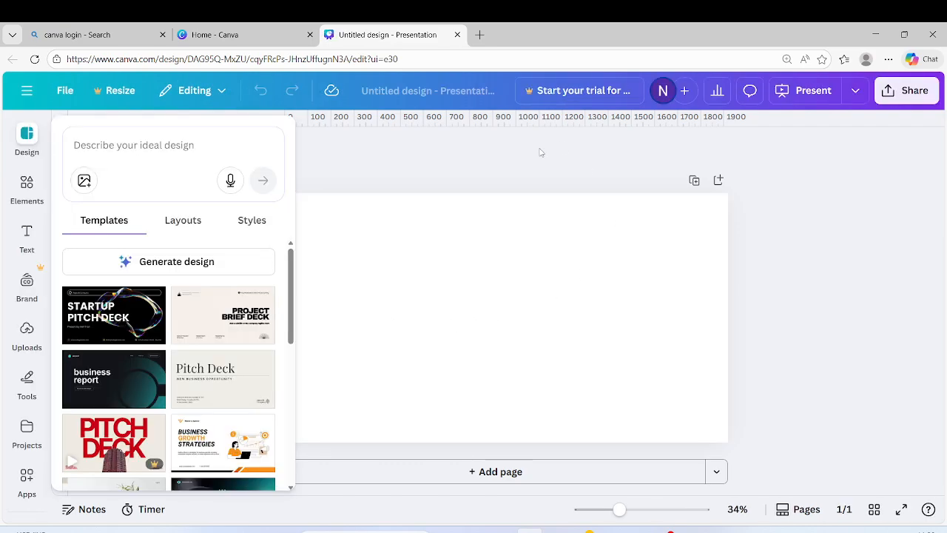
pyautogui.click(861, 347)
pyautogui.click(432, 239)
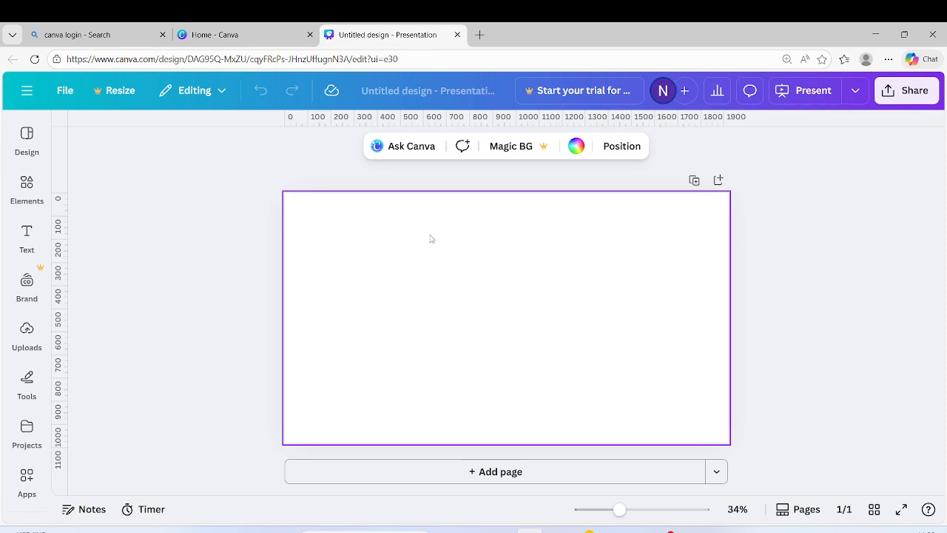
# Add a text box to the page and replace its placeholder text with CREATIVE.
pyautogui.press('t')
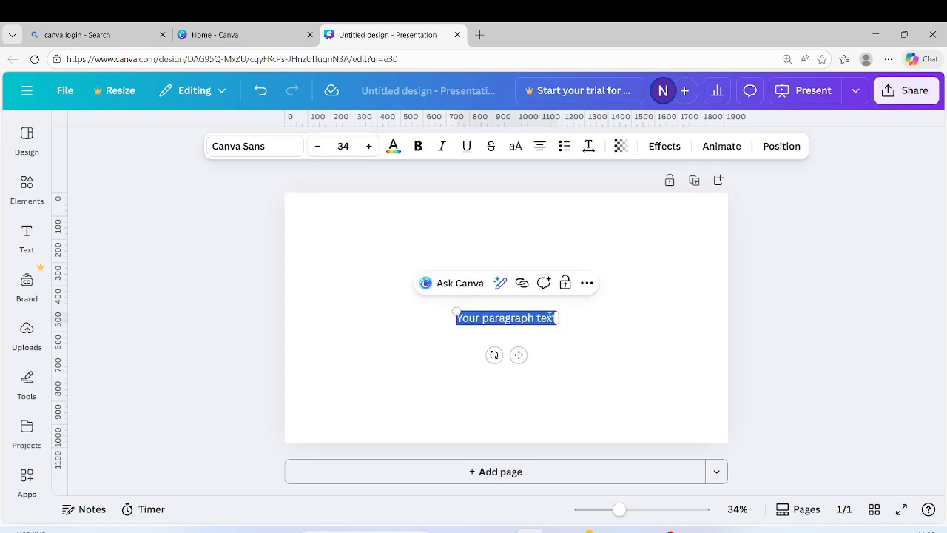
pyautogui.click(551, 318)
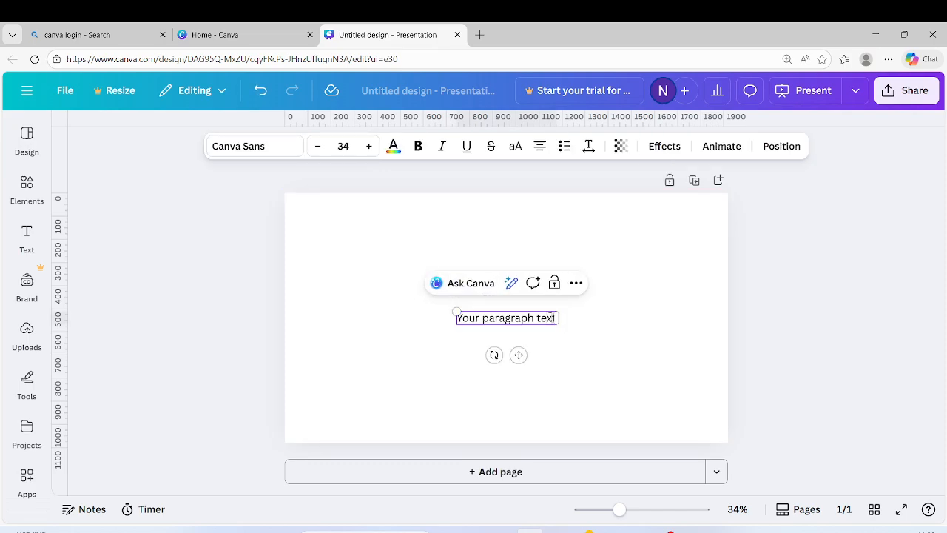
pyautogui.press('BackSpace')
pyautogui.press('BackSpace')
pyautogui.press('BackSpace')
pyautogui.press('BackSpace')
pyautogui.press('BackSpace')
pyautogui.press('BackSpace')
pyautogui.press('BackSpace')
pyautogui.press('BackSpace')
pyautogui.press('BackSpace')
pyautogui.press('BackSpace')
pyautogui.press('BackSpace')
pyautogui.press('BackSpace')
pyautogui.press('BackSpace')
pyautogui.press('BackSpace')
pyautogui.press('BackSpace')
pyautogui.press('BackSpace')
pyautogui.press('BackSpace')
pyautogui.press('BackSpace')
pyautogui.press('BackSpace')
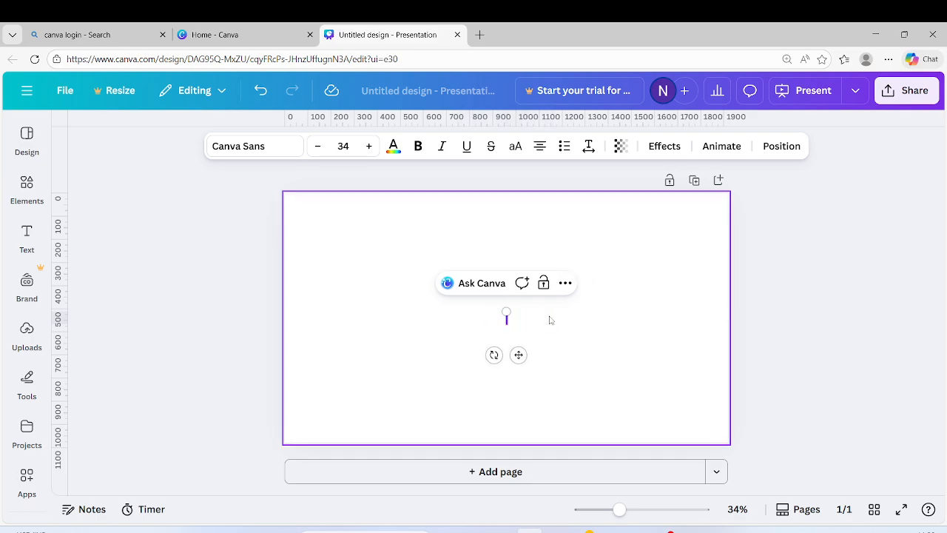
pyautogui.write('R')
pyautogui.press('BackSpace')
pyautogui.write('M')
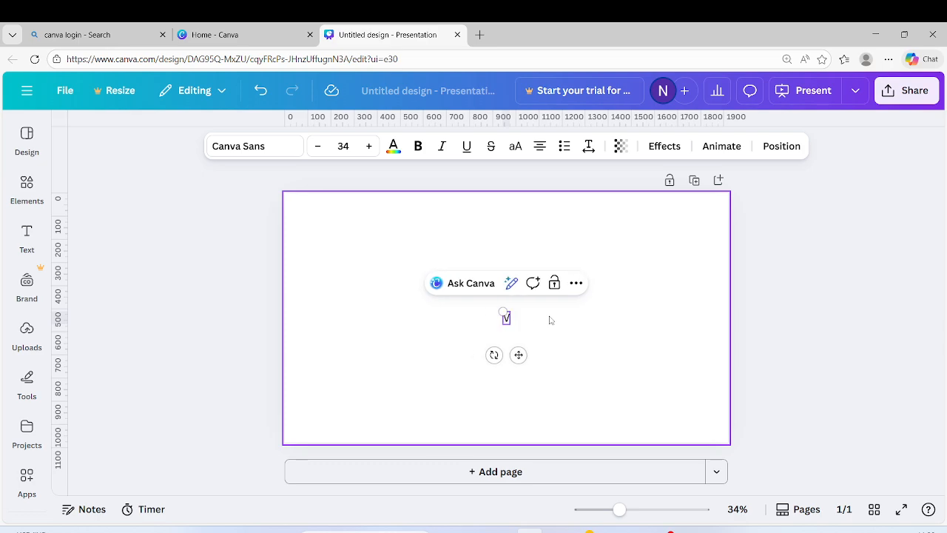
pyautogui.press('BackSpace')
pyautogui.write('CF')
pyautogui.write('EATIVE')
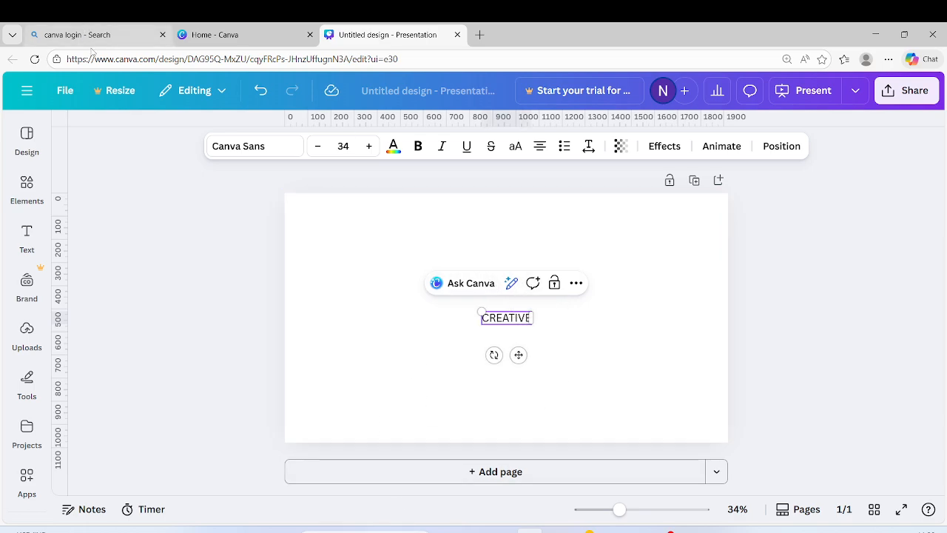
# Change the font of the CREATIVE text to Anton.
pyautogui.click(239, 147)
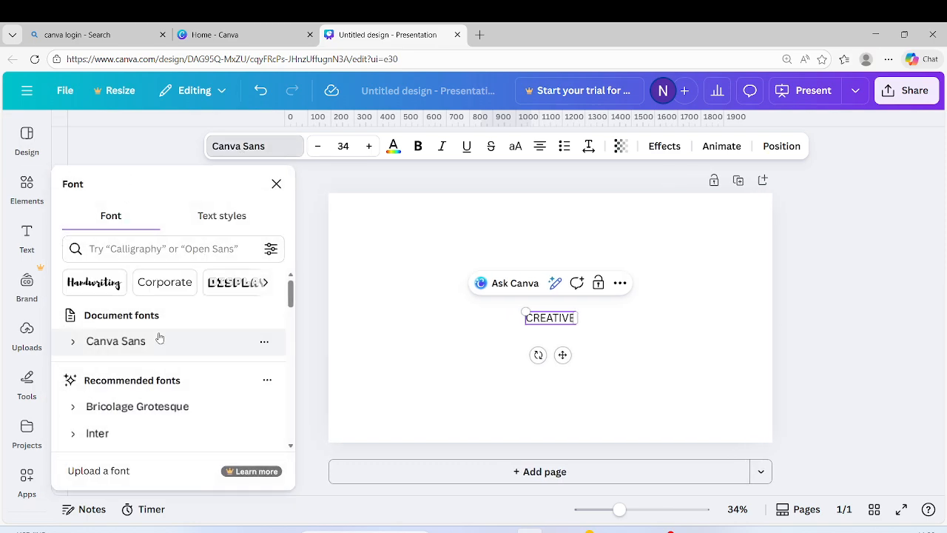
pyautogui.scroll(-2, 159, 338)
pyautogui.scroll(-5, 159, 335)
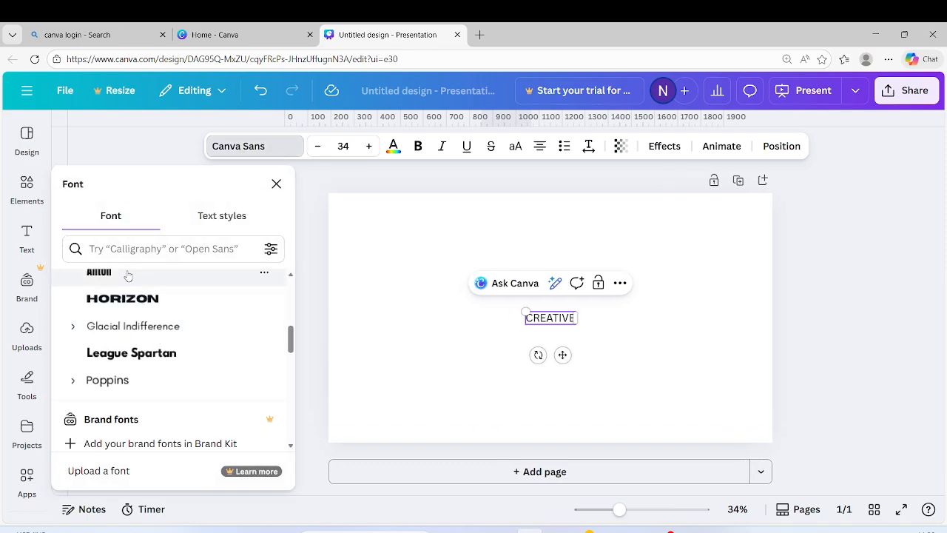
pyautogui.click(127, 275)
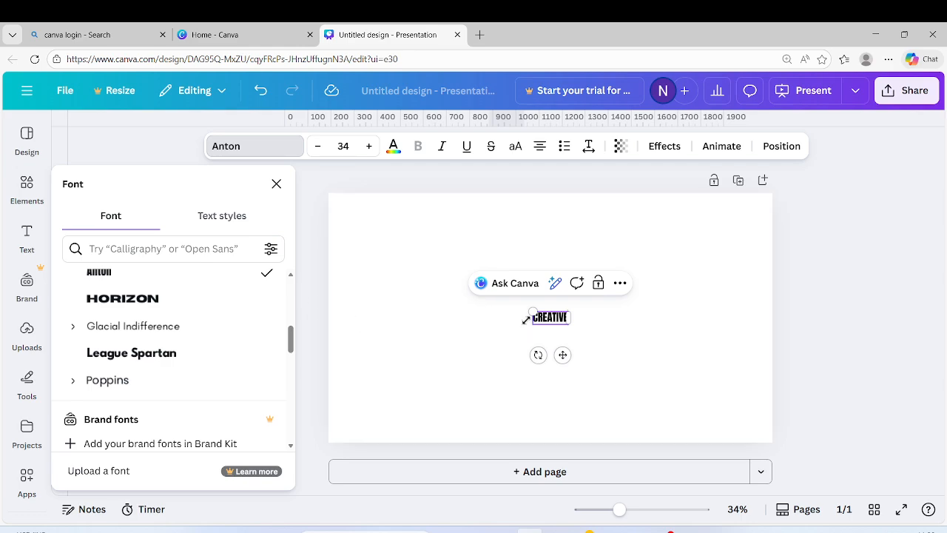
# Enlarge the CREATIVE text to a font size of about 368 and position it across the middle of the page.
pyautogui.moveTo(530, 313); pyautogui.dragTo(346, 246)
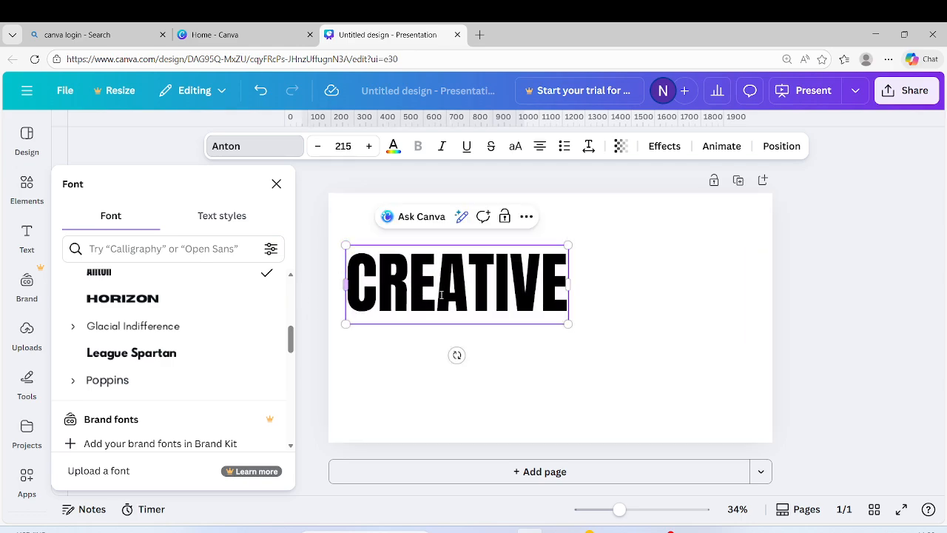
pyautogui.moveTo(566, 325); pyautogui.dragTo(726, 380)
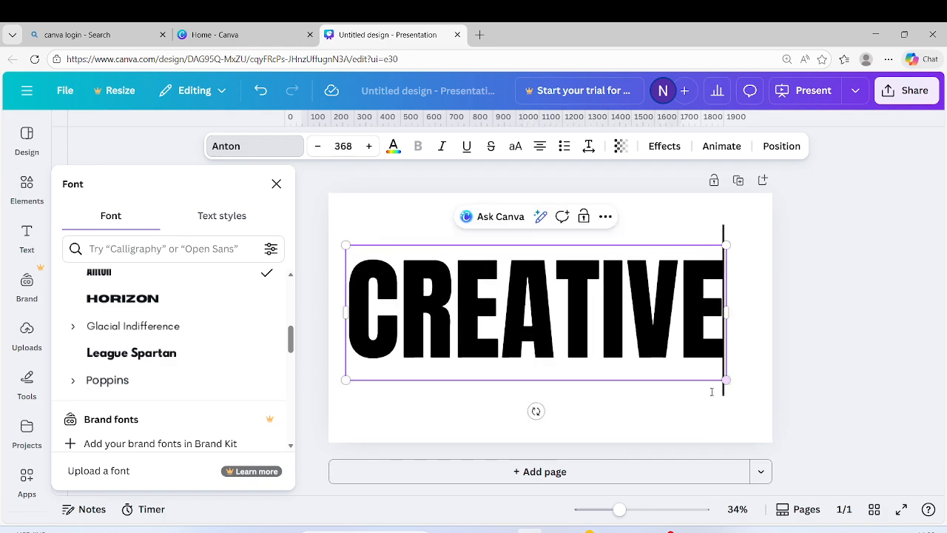
pyautogui.click(513, 407)
pyautogui.click(471, 378)
pyautogui.moveTo(471, 378)
pyautogui.mouseDown()
pyautogui.moveTo(487, 379)
pyautogui.moveTo(474, 379)
pyautogui.mouseUp()
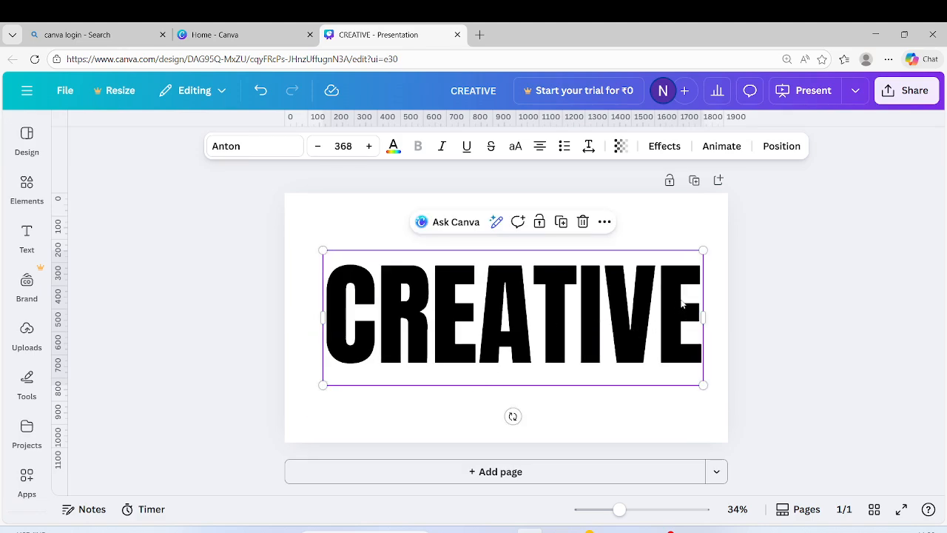
# Recolour the whole CREATIVE text with the custom solid yellow #F0F504.
pyautogui.moveTo(690, 295); pyautogui.dragTo(314, 308)
pyautogui.click(393, 147)
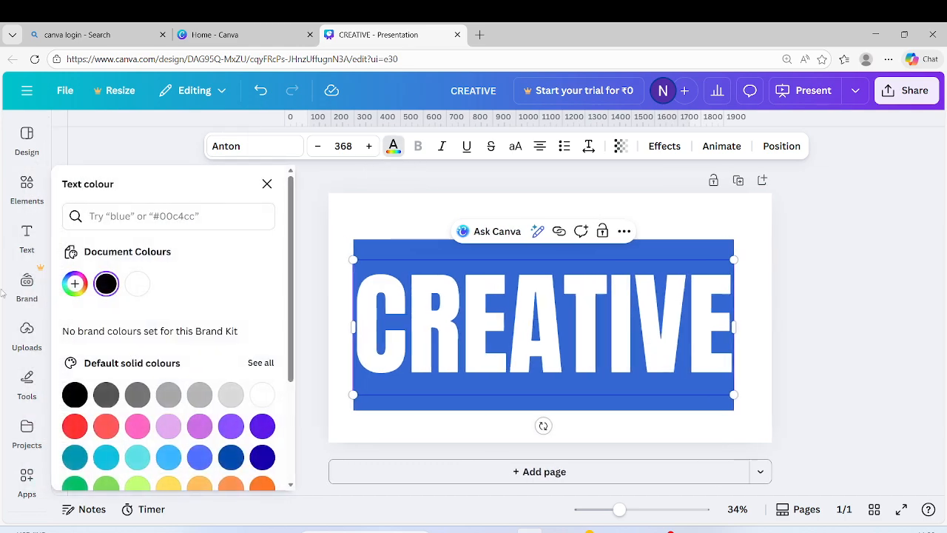
pyautogui.click(74, 284)
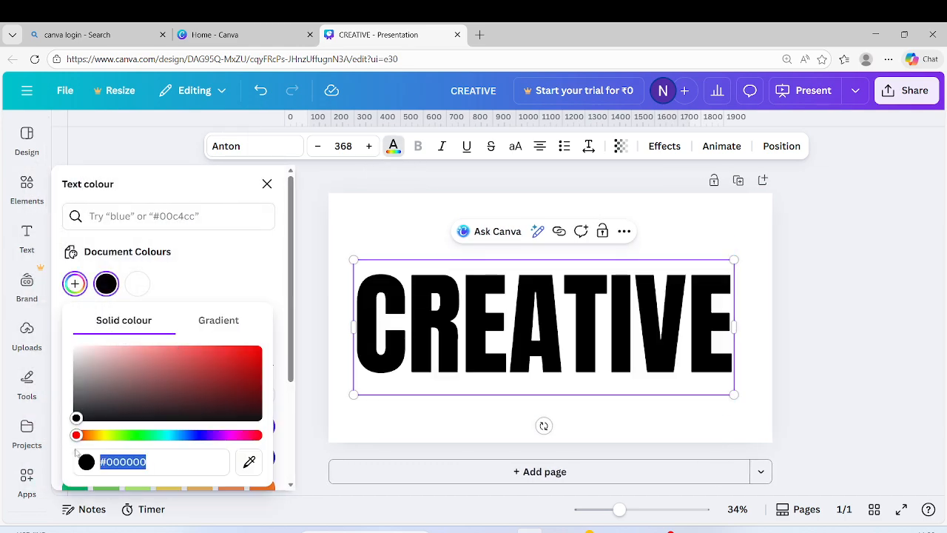
pyautogui.click(107, 436)
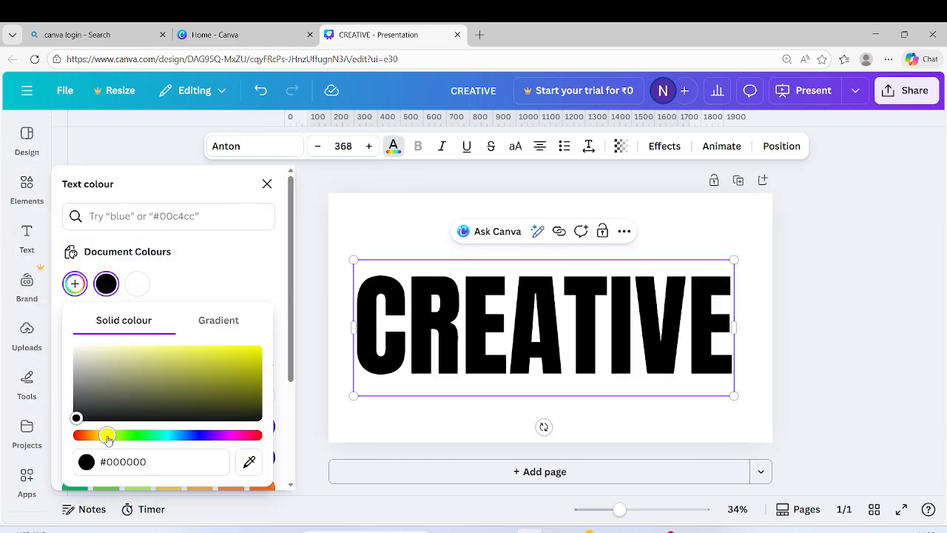
pyautogui.click(234, 352)
pyautogui.moveTo(253, 354); pyautogui.dragTo(236, 355)
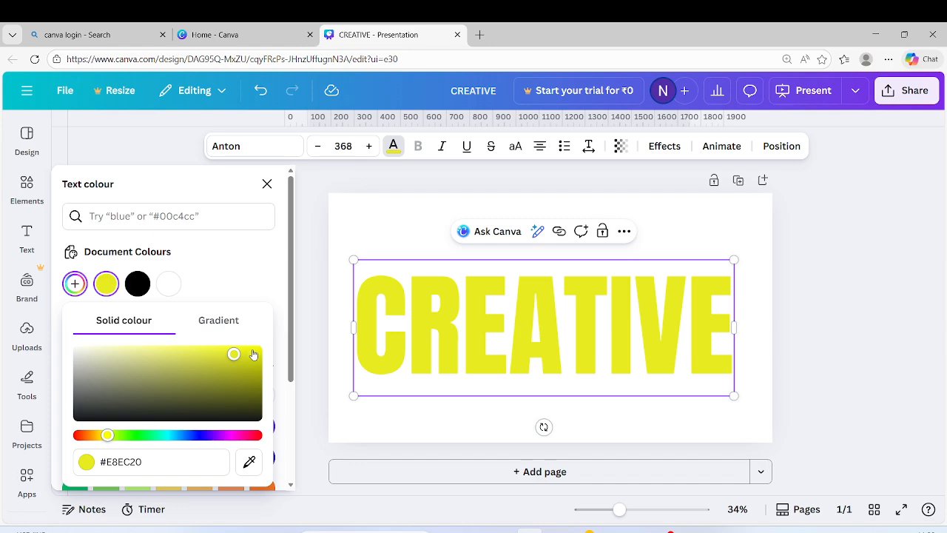
pyautogui.click(258, 351)
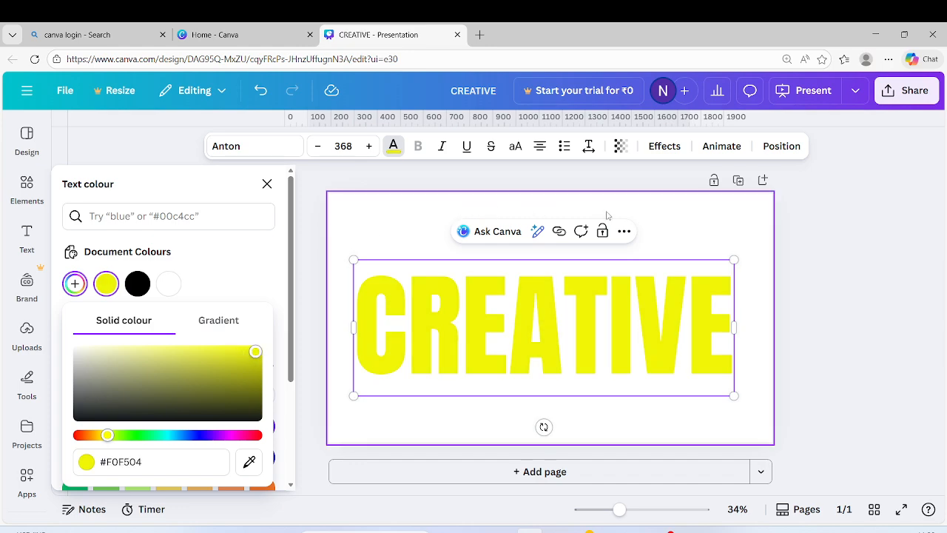
# Set the page background colour to black.
pyautogui.click(642, 210)
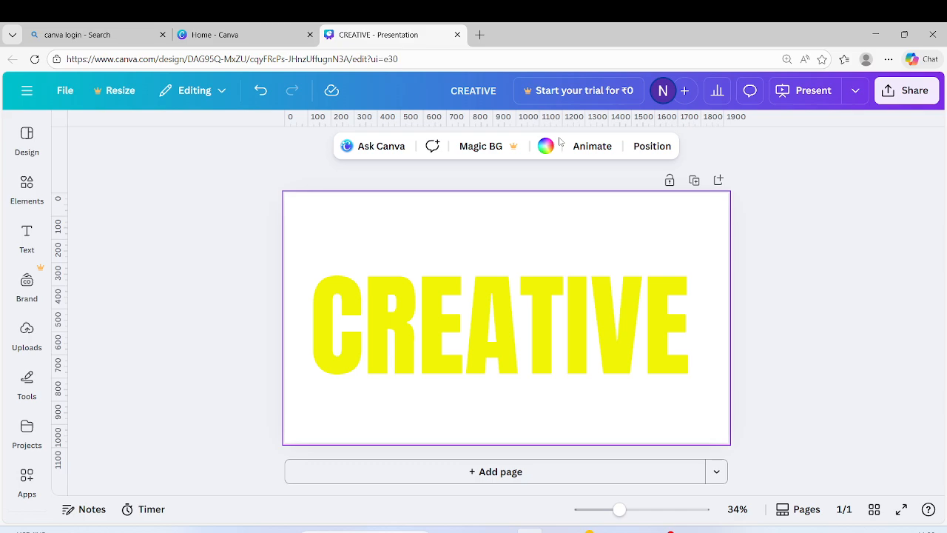
pyautogui.click(546, 147)
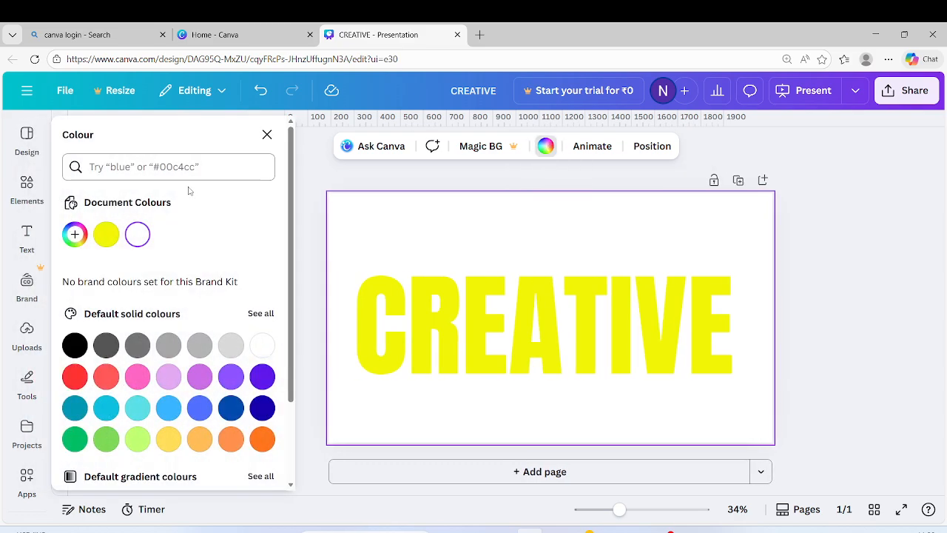
pyautogui.click(75, 346)
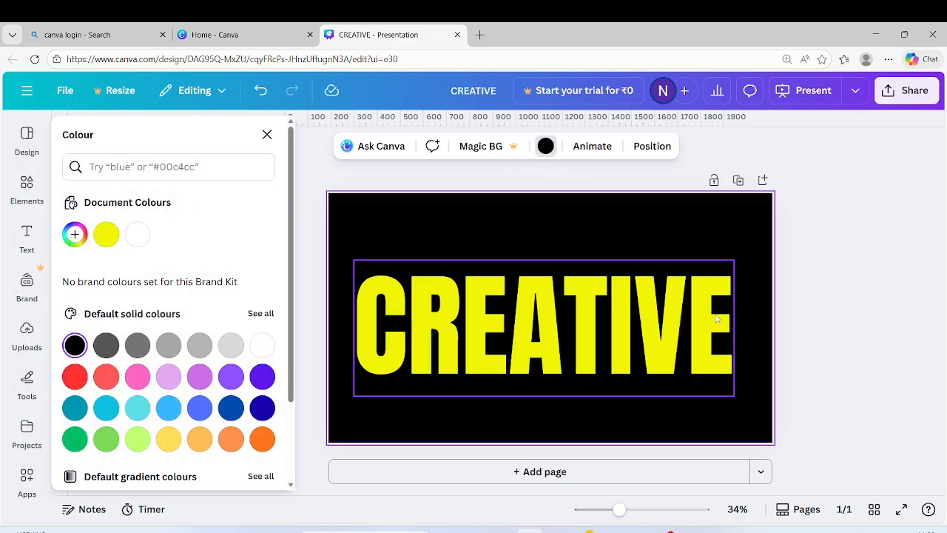
pyautogui.click(847, 324)
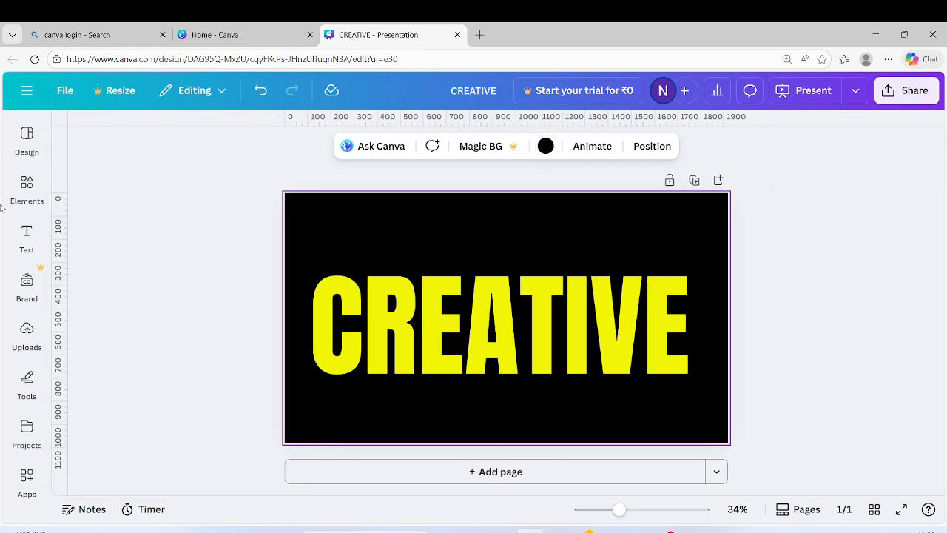
# Download the design as a PNG file.
pyautogui.click(886, 95)
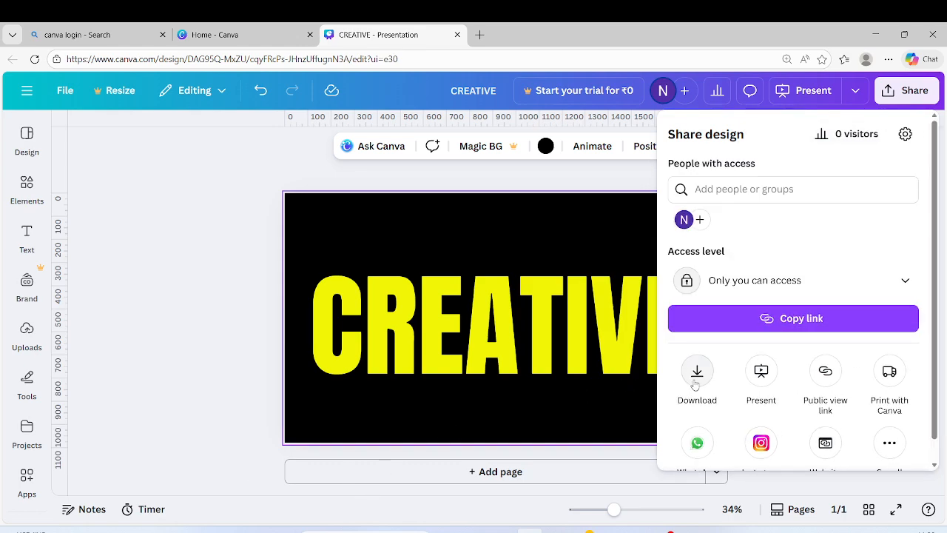
pyautogui.click(697, 378)
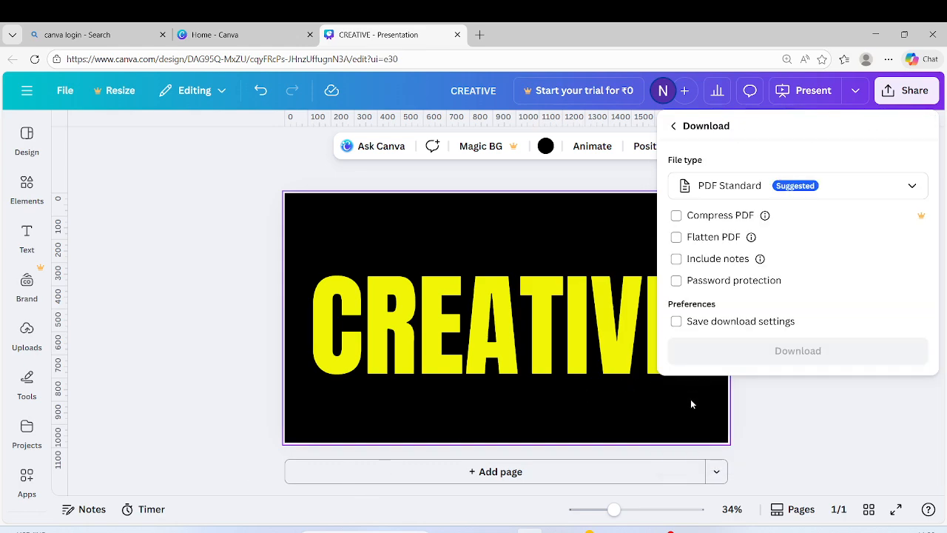
pyautogui.click(811, 188)
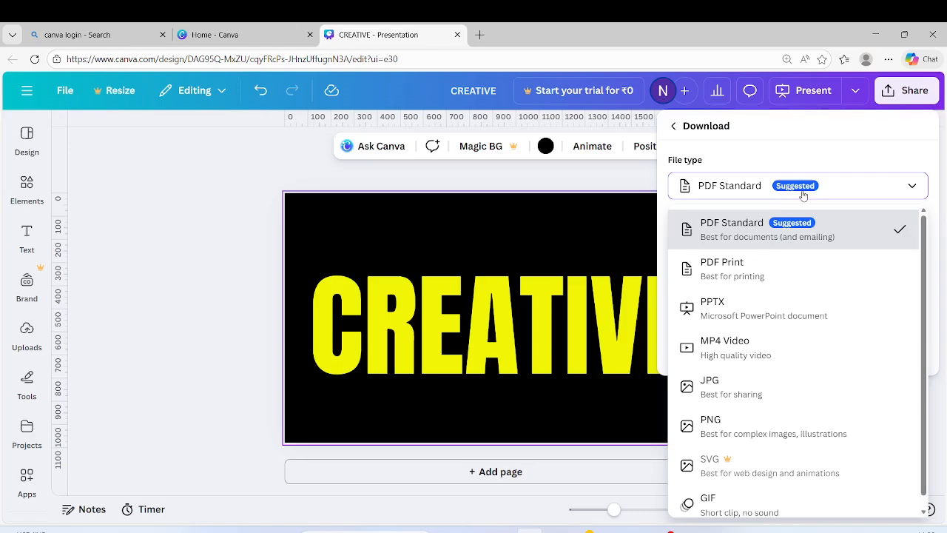
pyautogui.click(732, 428)
pyautogui.click(770, 395)
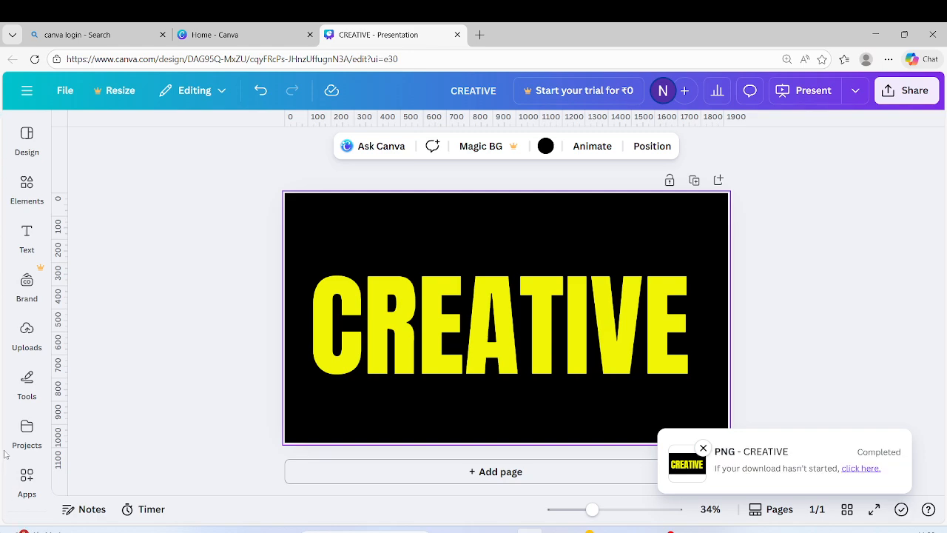
# Change the colour of the CREATIVE text to white.
pyautogui.click(497, 320)
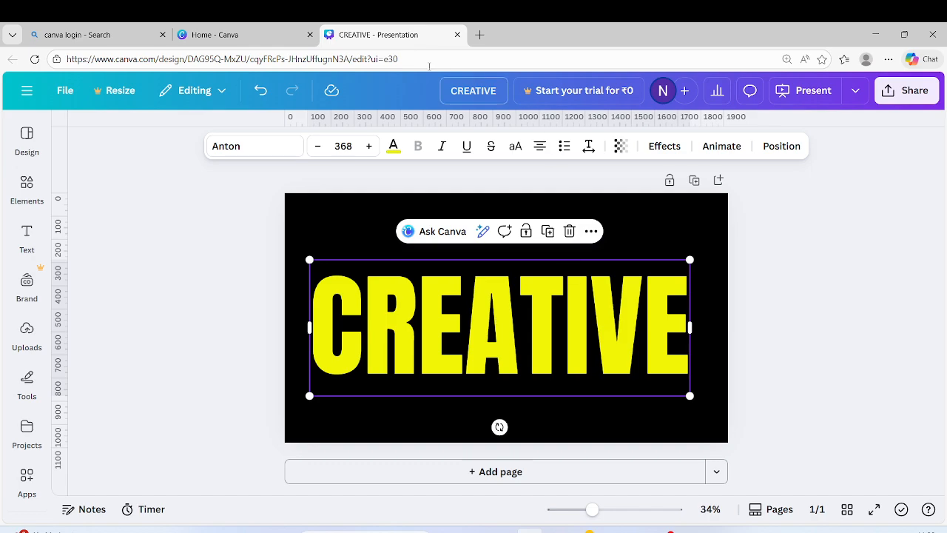
pyautogui.click(394, 146)
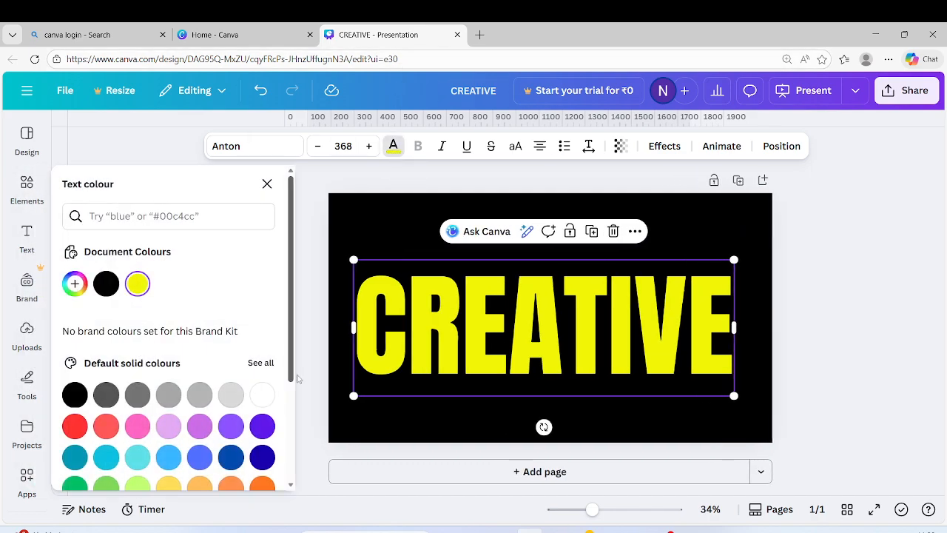
pyautogui.click(264, 395)
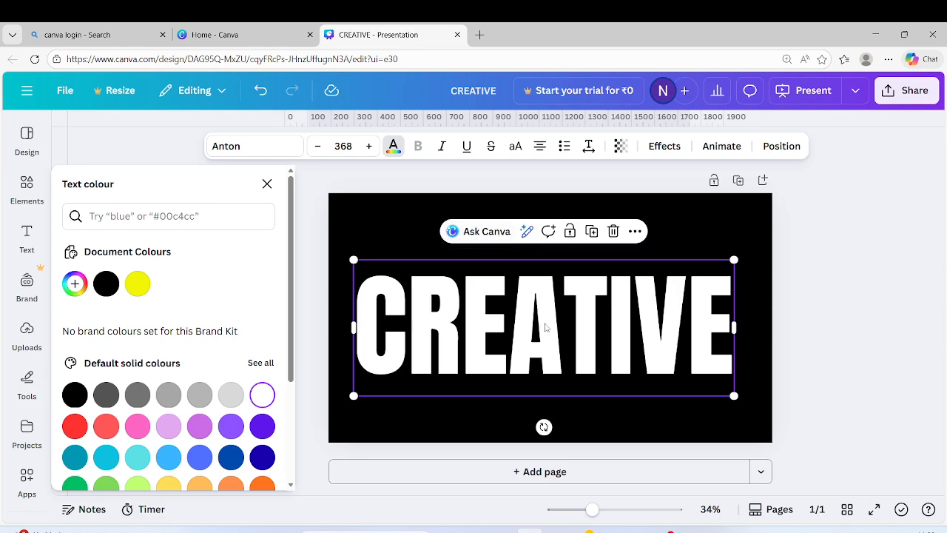
pyautogui.click(315, 242)
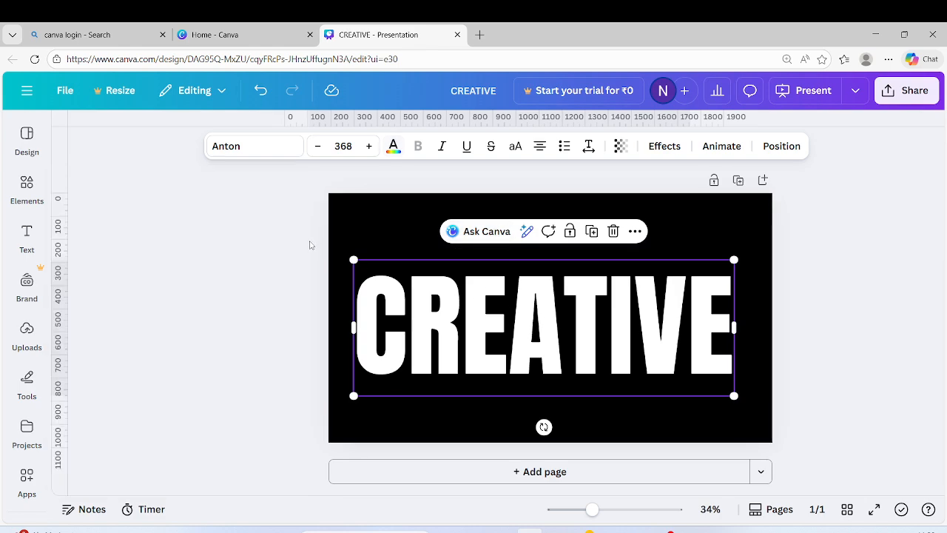
# Upload the PNG file CREATIVE (10) from the Downloads folder and place it on the page.
pyautogui.click(37, 336)
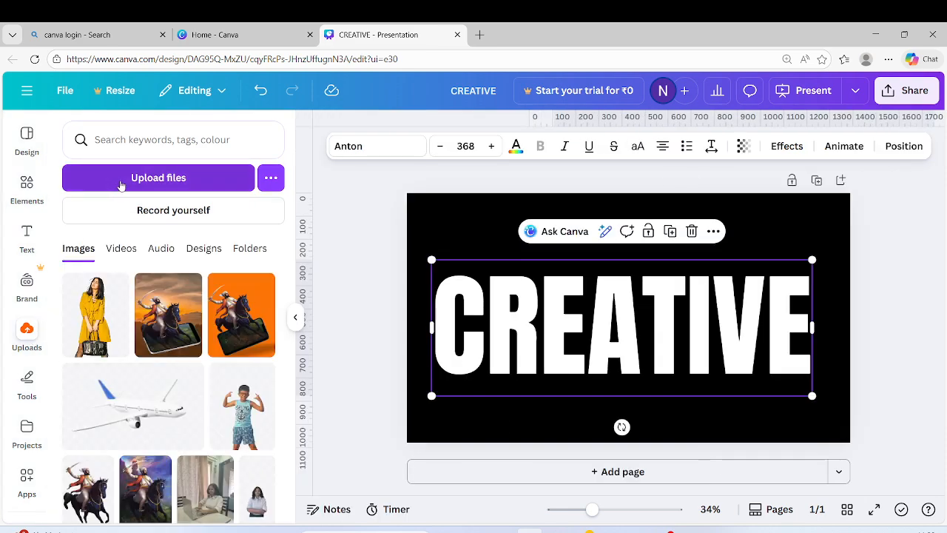
pyautogui.click(158, 178)
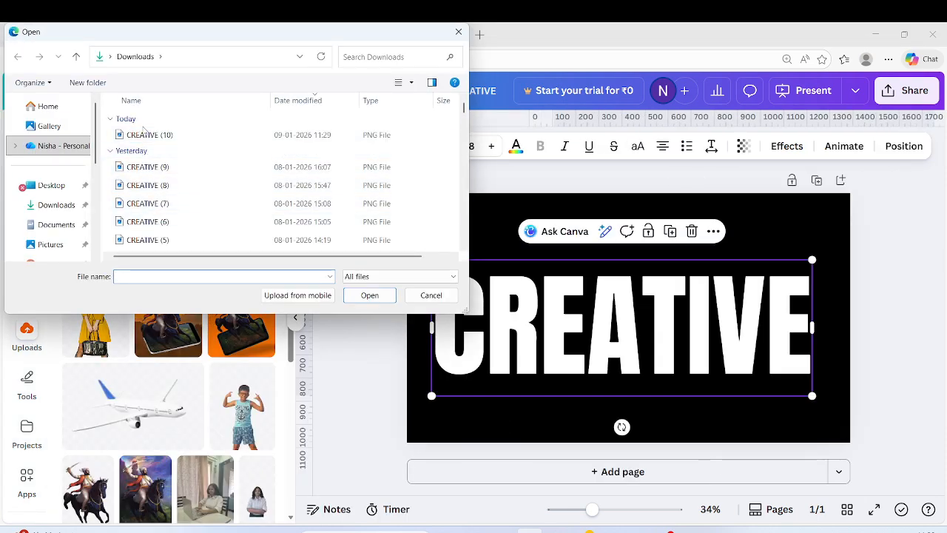
pyautogui.click(148, 135)
pyautogui.click(371, 295)
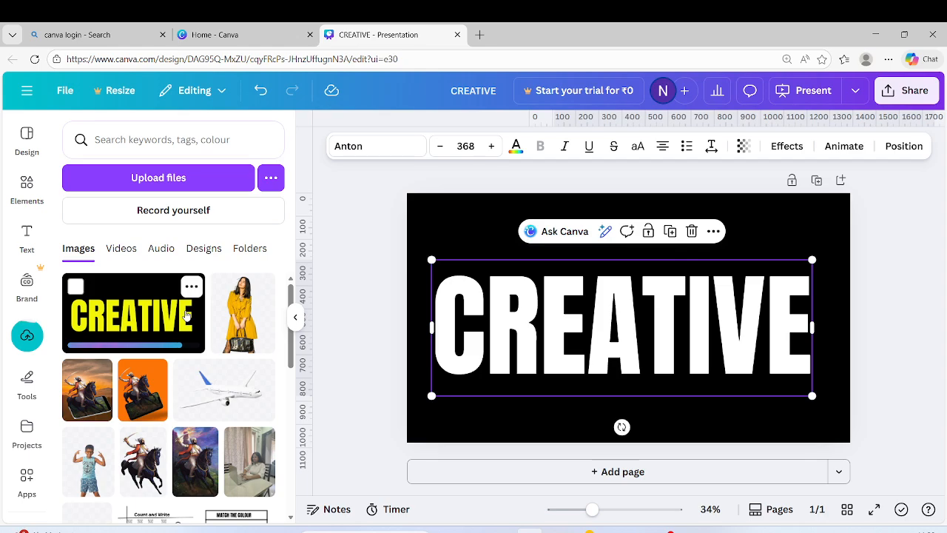
pyautogui.click(169, 312)
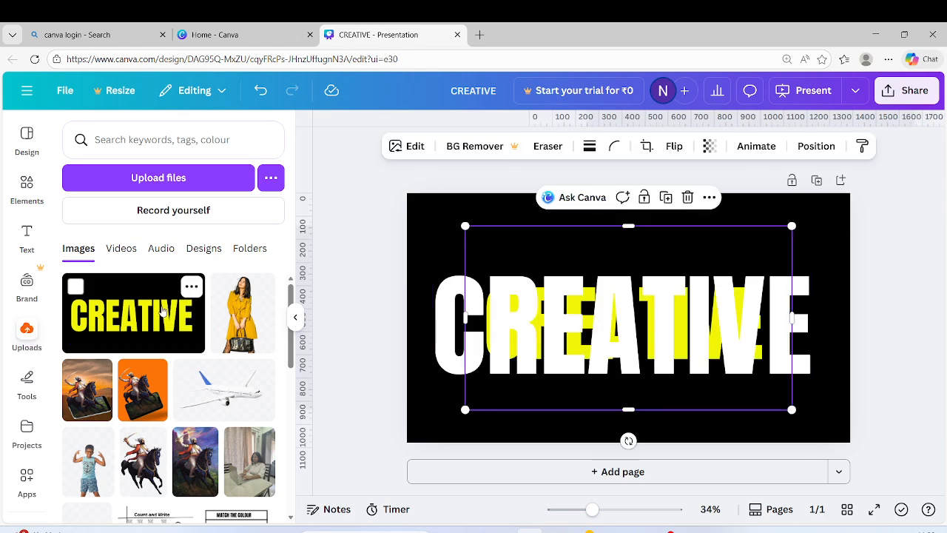
# Move and enlarge the uploaded yellow CREATIVE image so it covers the whole page, lining up with the white text.
pyautogui.moveTo(466, 411); pyautogui.dragTo(407, 439)
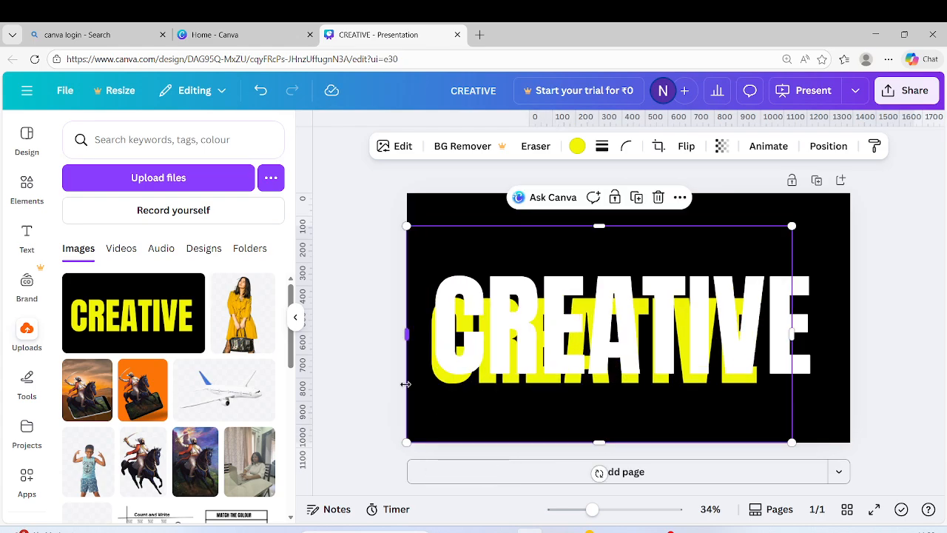
pyautogui.moveTo(408, 228); pyautogui.dragTo(439, 220)
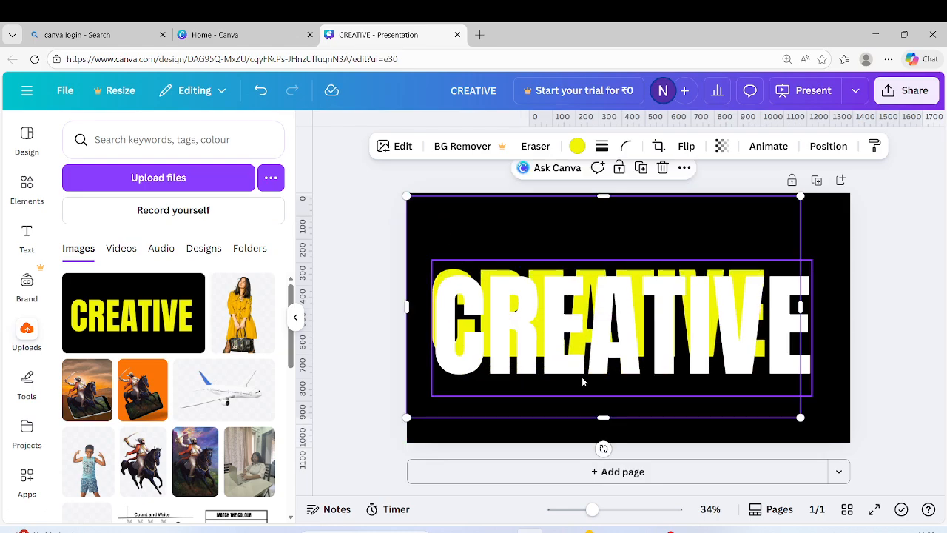
pyautogui.moveTo(800, 418); pyautogui.dragTo(851, 445)
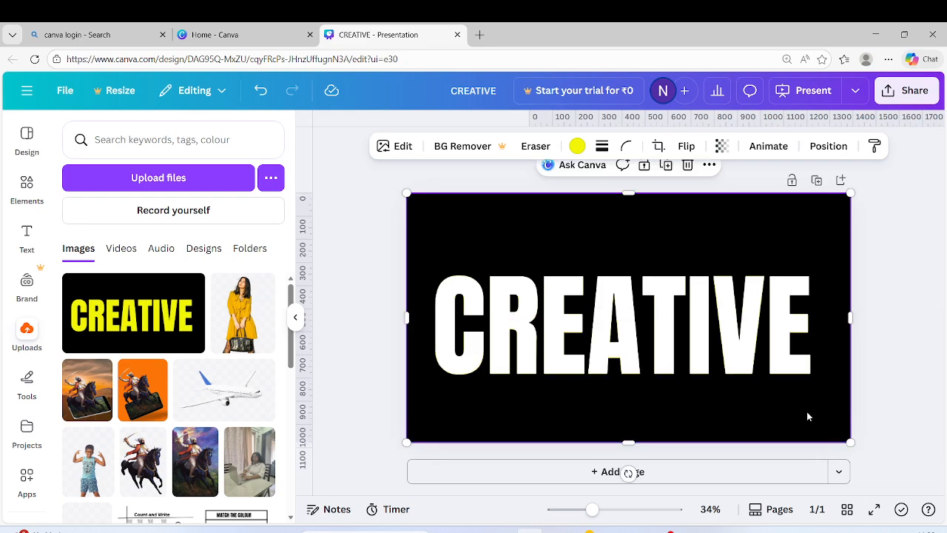
# Send the white CREATIVE text one layer backward, behind the yellow image.
pyautogui.click(740, 315)
pyautogui.click(835, 146)
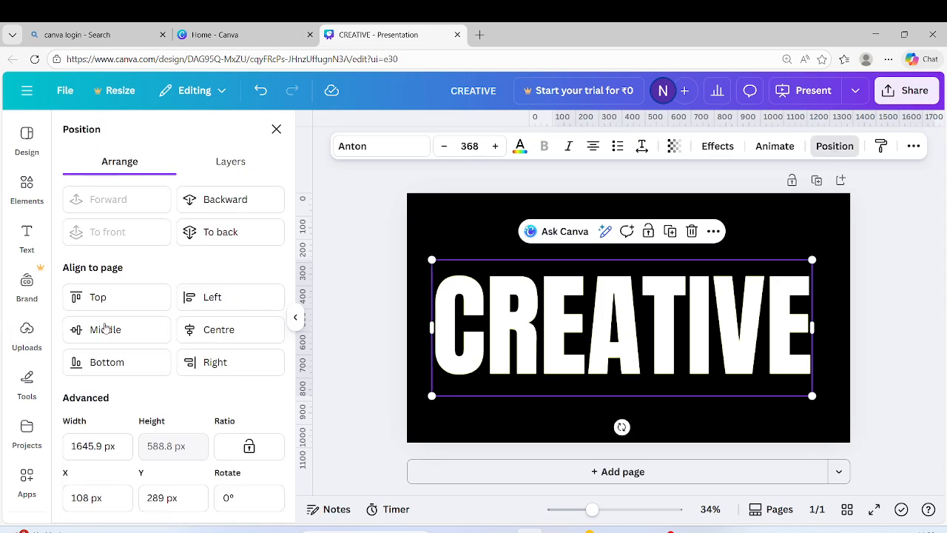
pyautogui.click(232, 199)
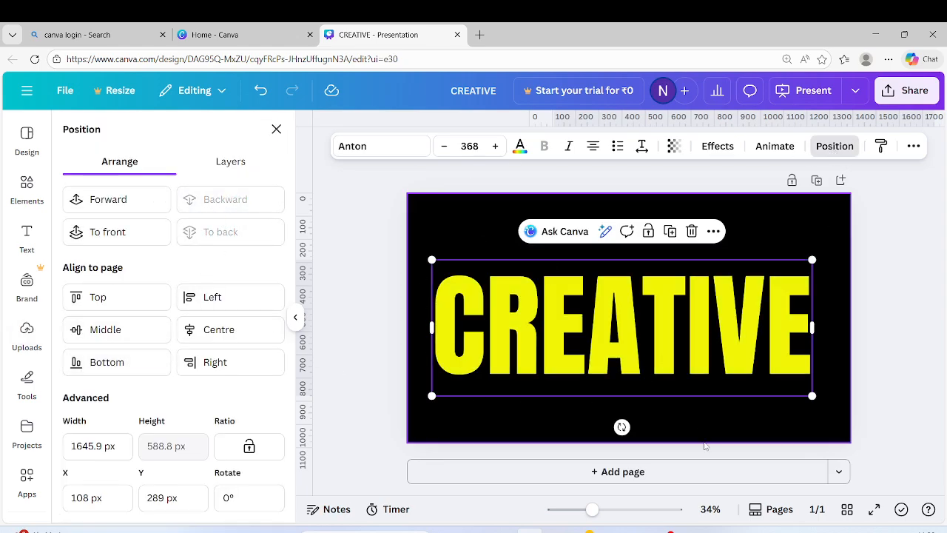
# Crop the yellow image from its lower edge up to mid-letter height, exposing the lower half of the white text.
pyautogui.click(661, 400)
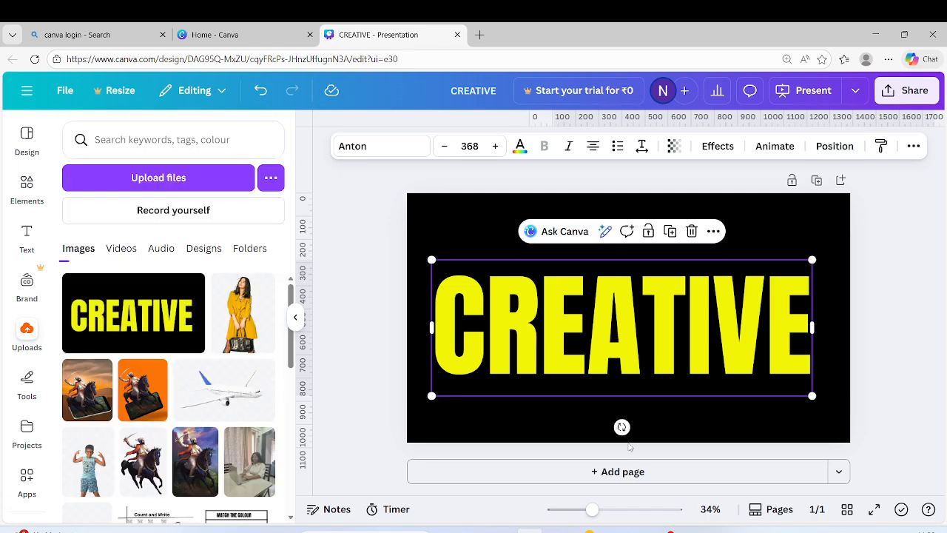
pyautogui.click(658, 417)
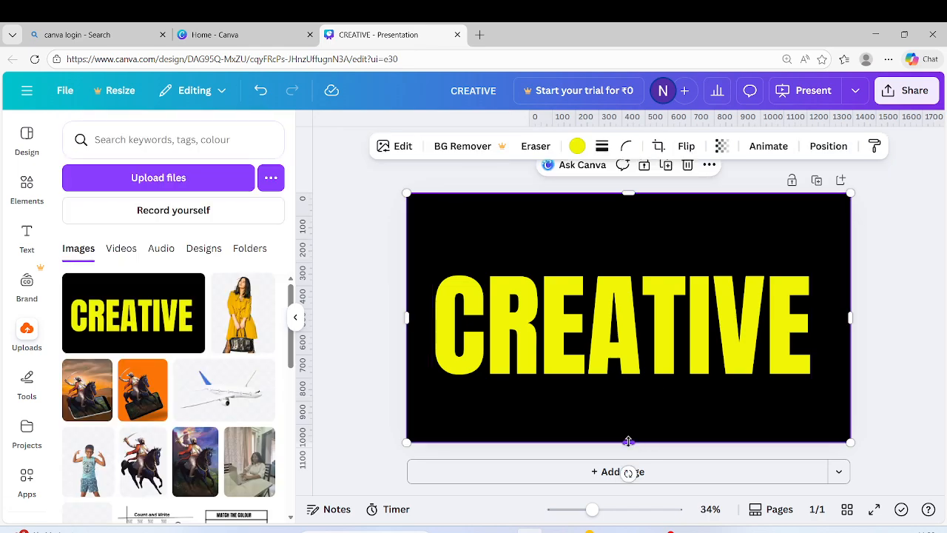
pyautogui.moveTo(628, 441); pyautogui.dragTo(616, 322)
pyautogui.click(370, 370)
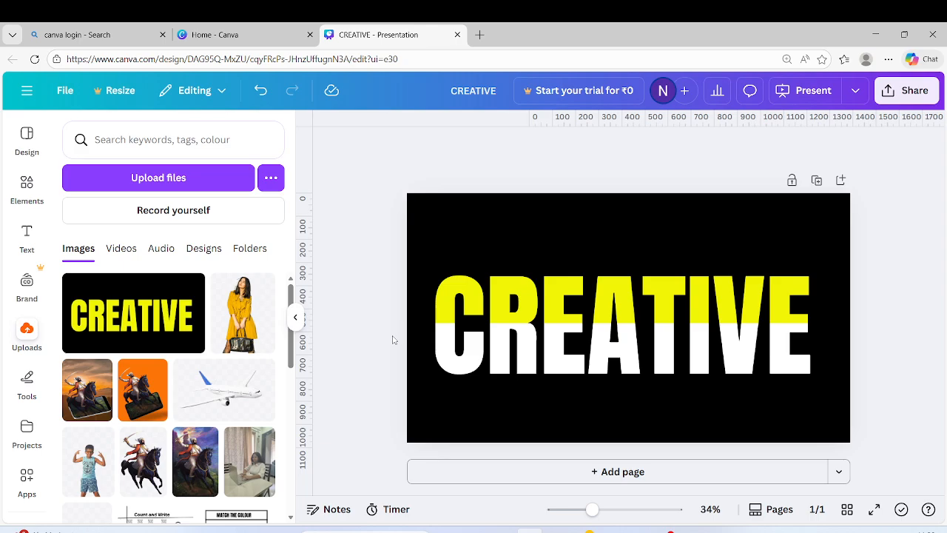
# Add a second page and paste a copy of the white CREATIVE text from page 1 onto it.
pyautogui.click(580, 475)
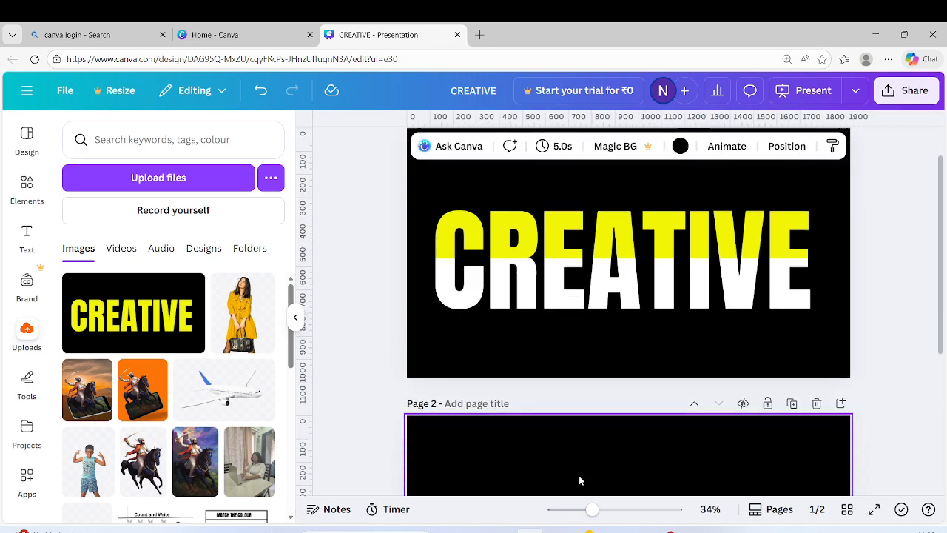
pyautogui.scroll(3, 629, 245)
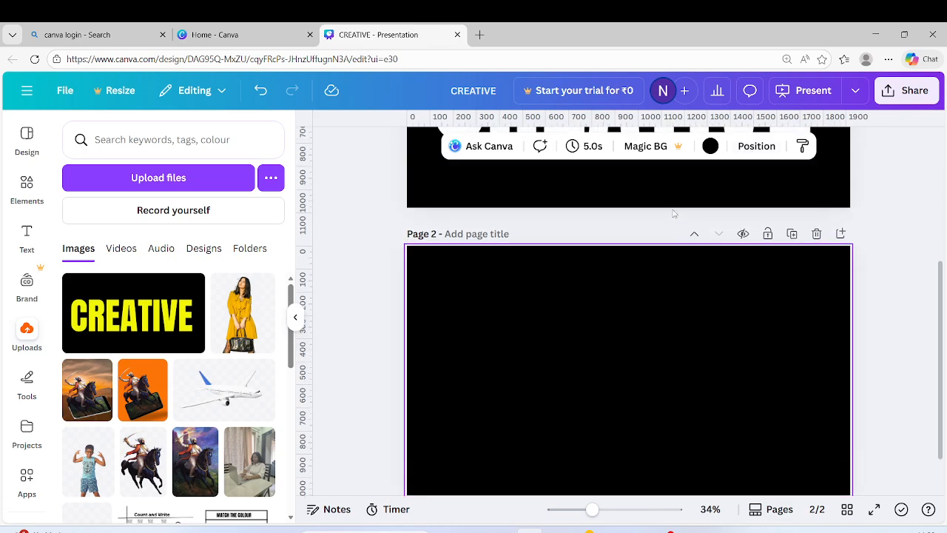
pyautogui.rightClick(689, 241)
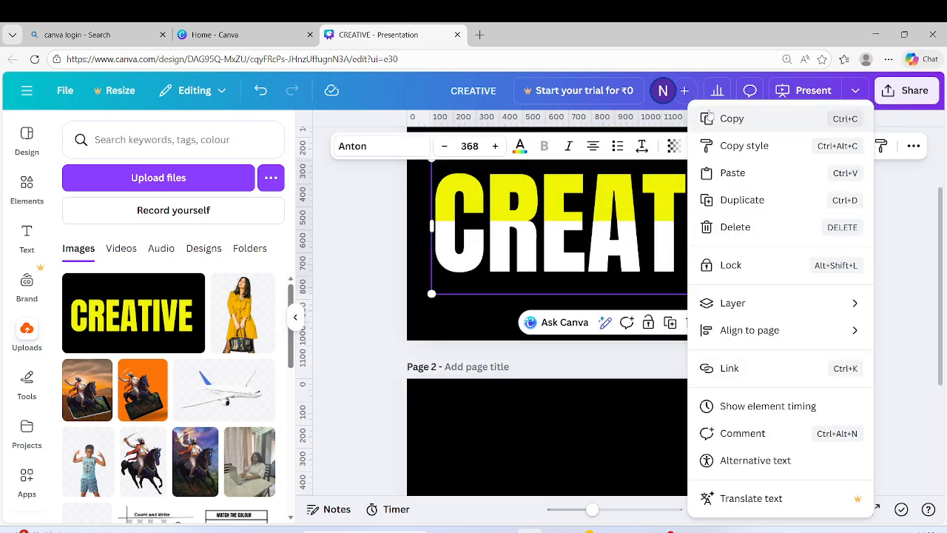
pyautogui.press('Escape')
pyautogui.scroll(-3, 653, 393)
pyautogui.rightClick(645, 349)
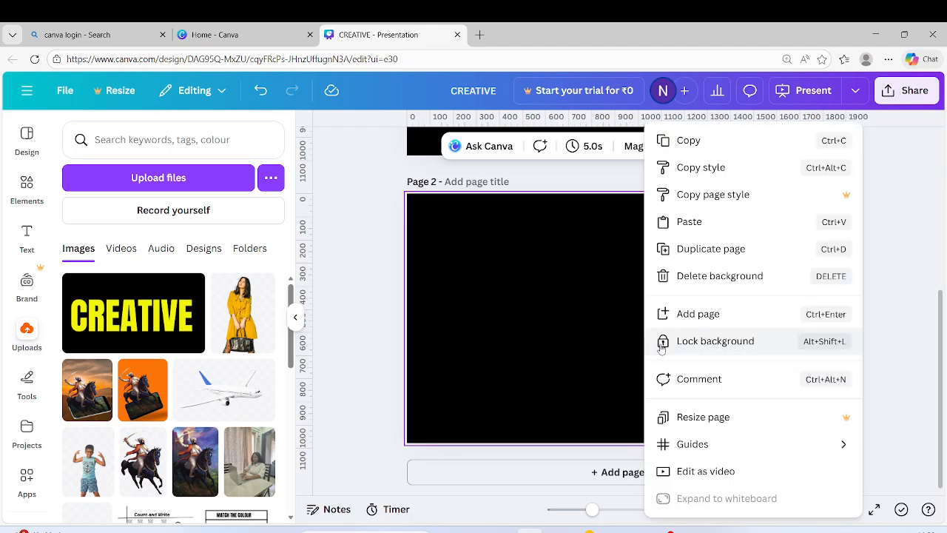
pyautogui.click(689, 220)
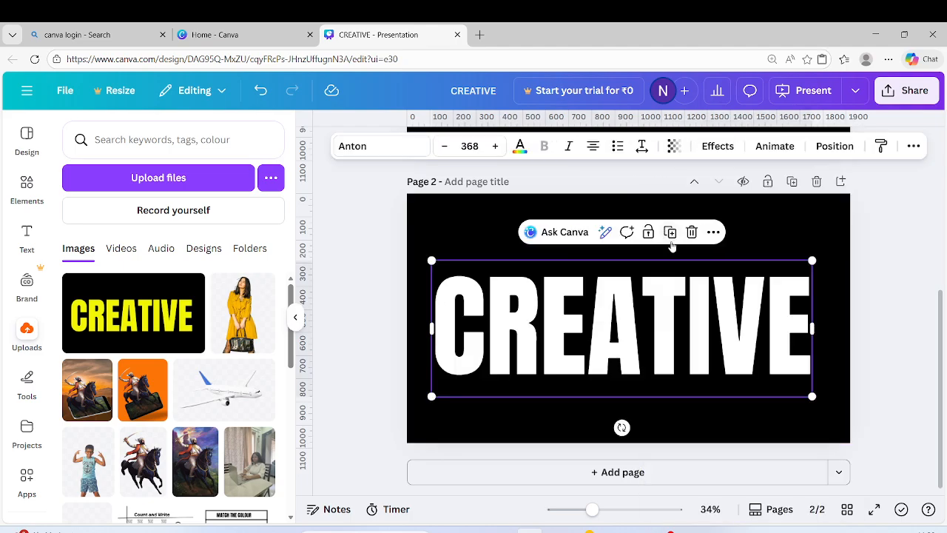
# Replace the pasted text on page 2 with MIND and enlarge it to font size 450.
pyautogui.doubleClick(803, 315)
pyautogui.press('BackSpace')
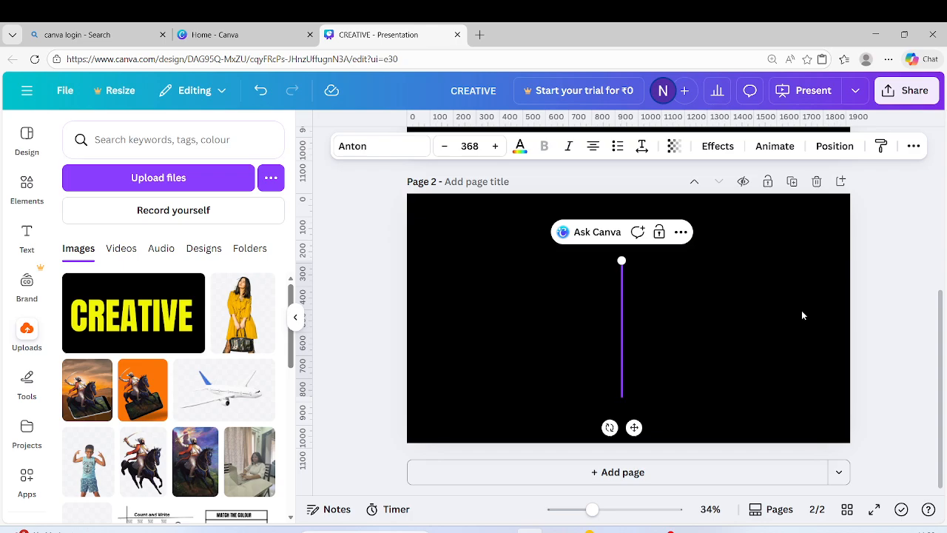
pyautogui.write('MIND')
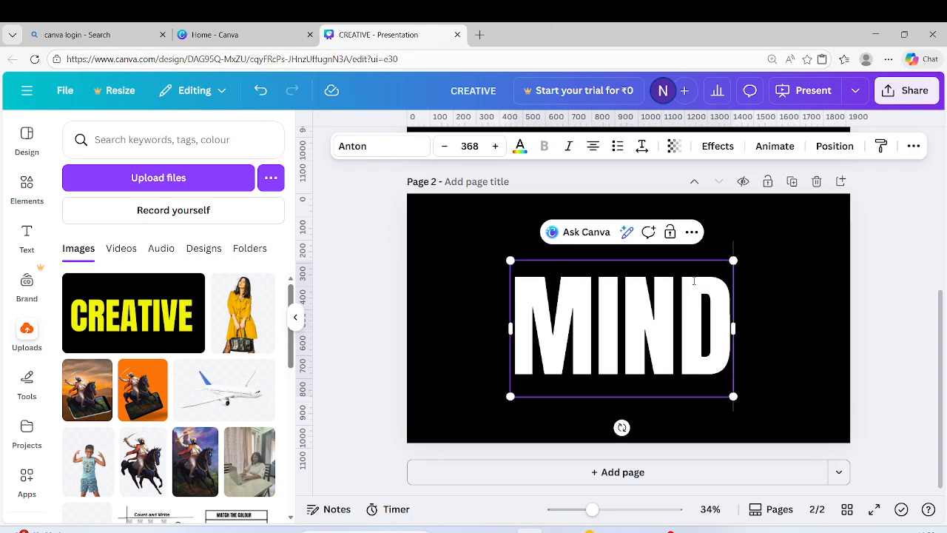
pyautogui.moveTo(733, 259); pyautogui.dragTo(766, 240)
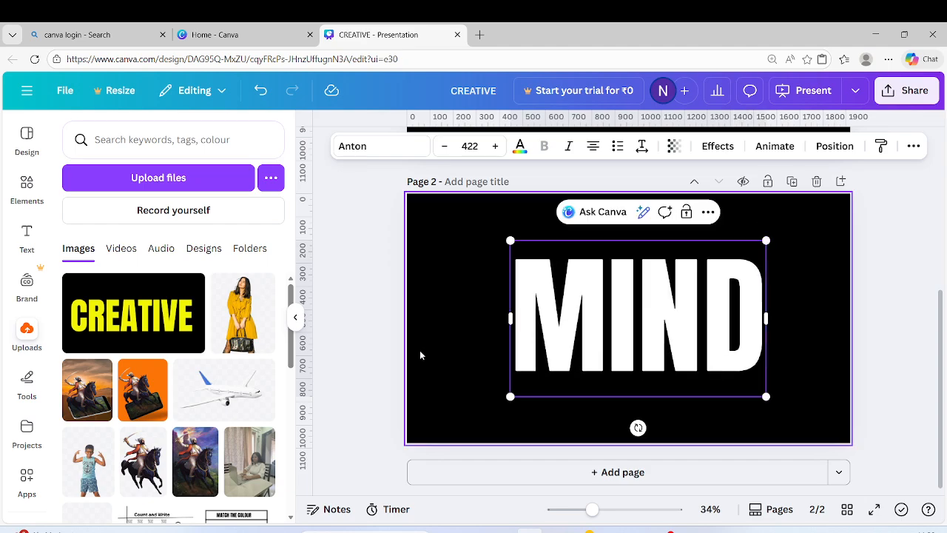
pyautogui.moveTo(510, 396); pyautogui.dragTo(494, 407)
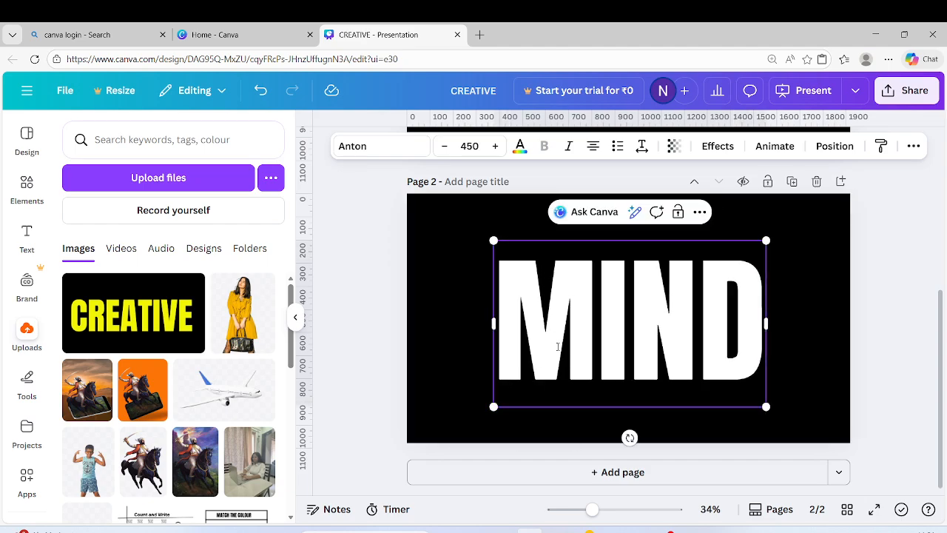
# Recolour the whole MIND text with the bright yellow taken from the photo colours.
pyautogui.click(520, 146)
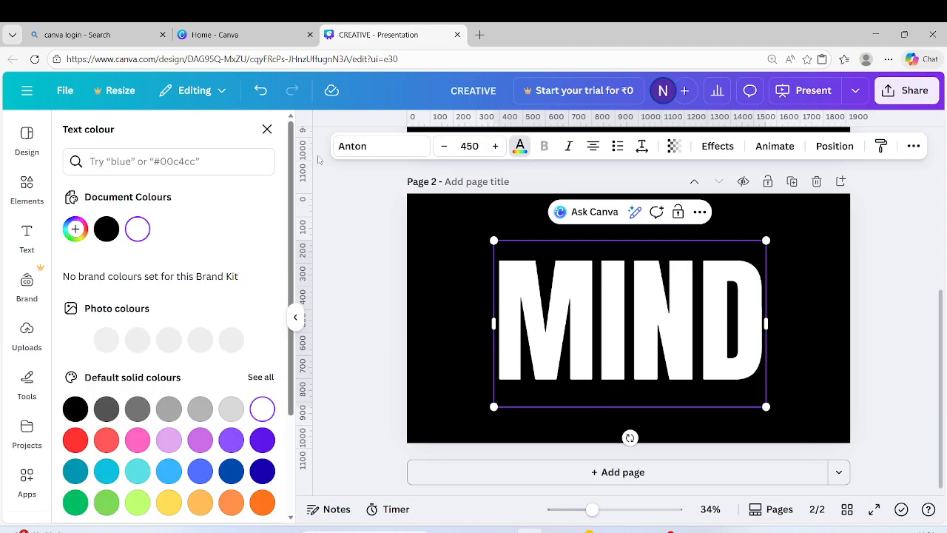
pyautogui.click(138, 339)
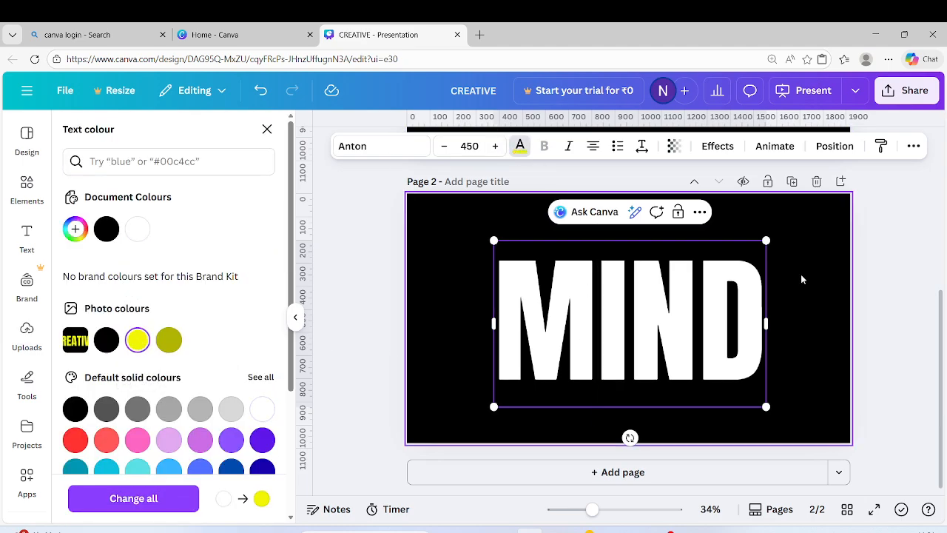
pyautogui.moveTo(763, 287); pyautogui.dragTo(444, 289)
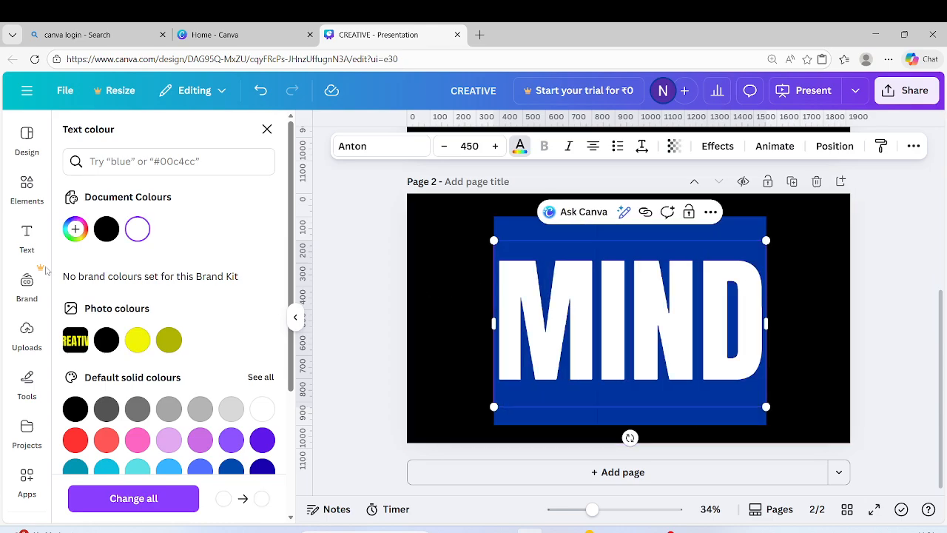
pyautogui.click(137, 341)
pyautogui.click(346, 318)
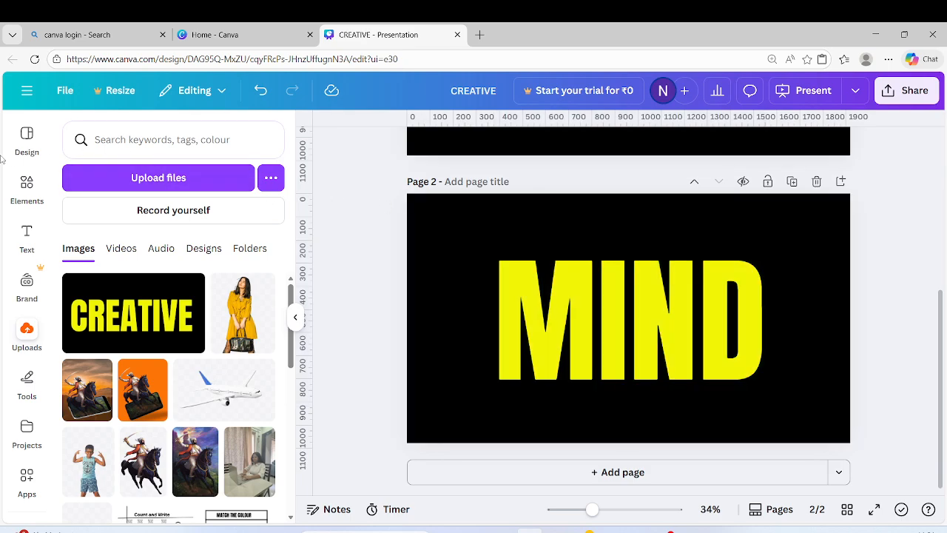
# Search the elements for SHADOW, limit the results to graphics, and add a thin, soft black horizontal shadow to page 2.
pyautogui.click(27, 185)
pyautogui.click(85, 149)
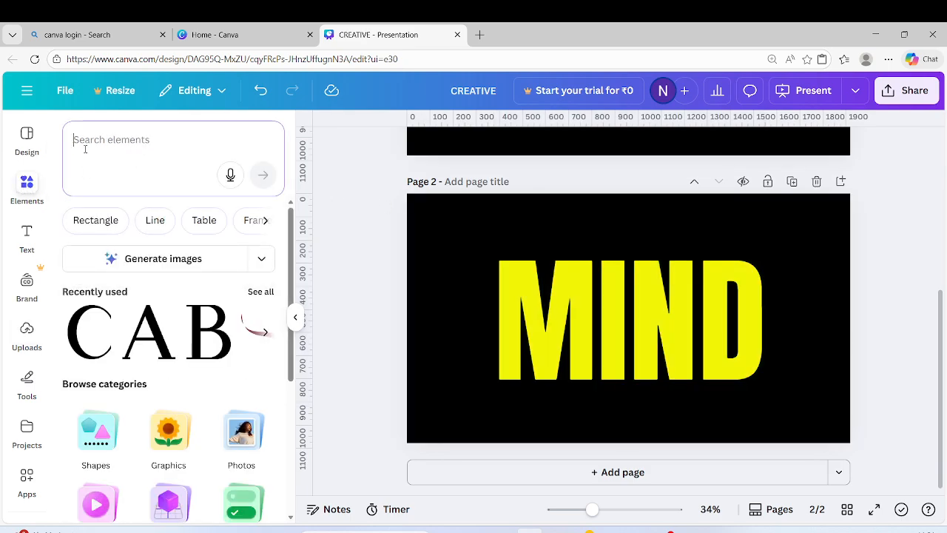
pyautogui.write('SH')
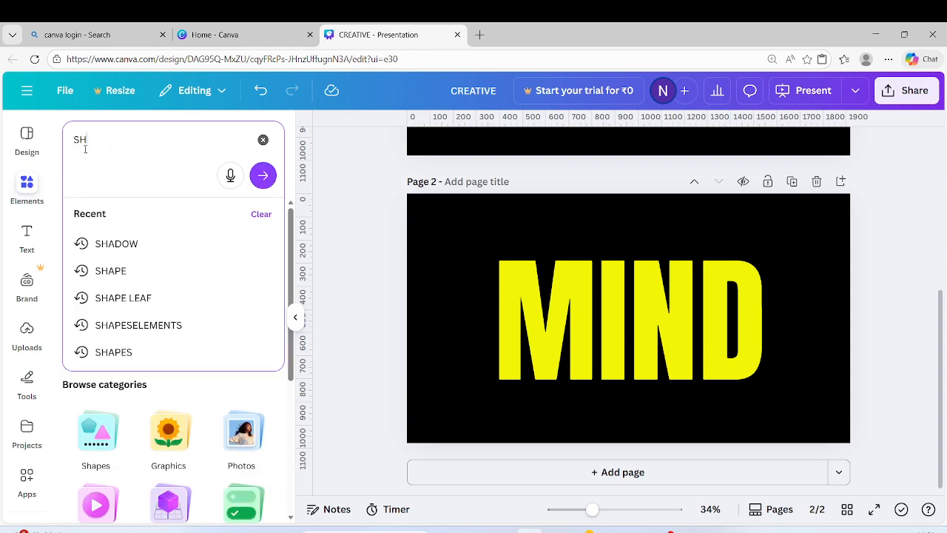
pyautogui.write('ADOW')
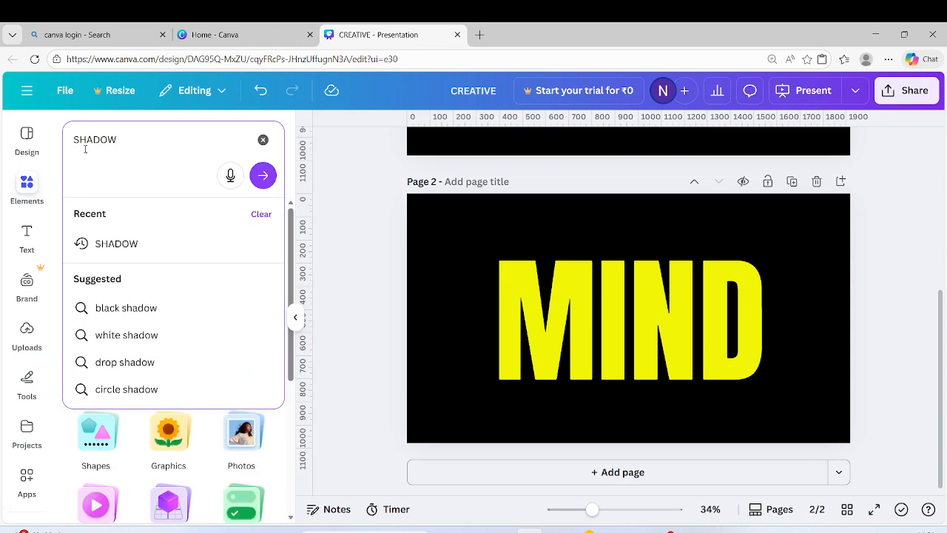
pyautogui.press('Return')
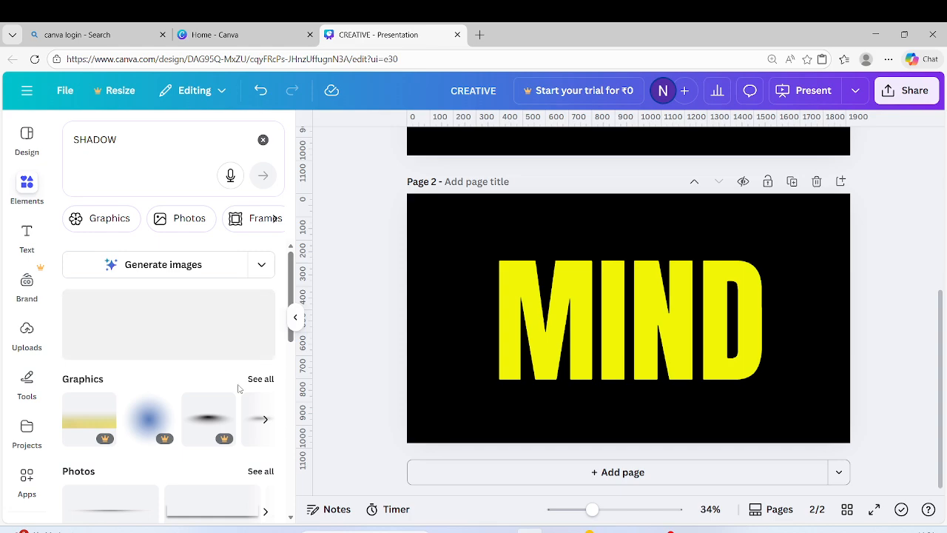
pyautogui.click(265, 382)
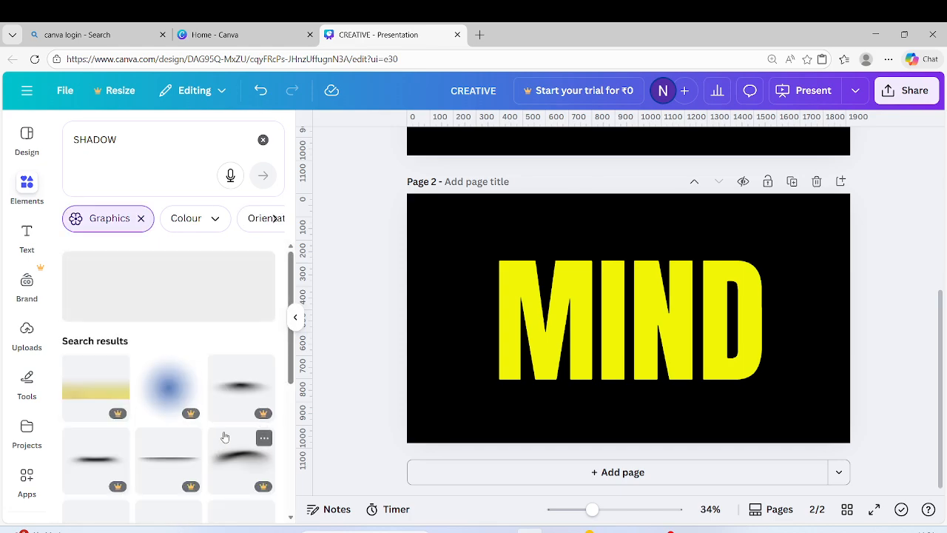
pyautogui.scroll(-2, 225, 437)
pyautogui.scroll(-3, 227, 430)
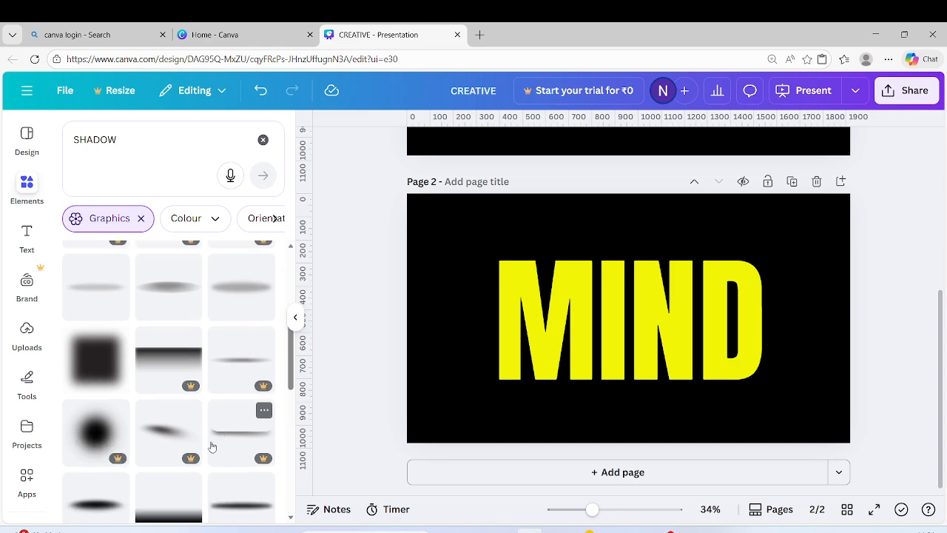
pyautogui.click(237, 391)
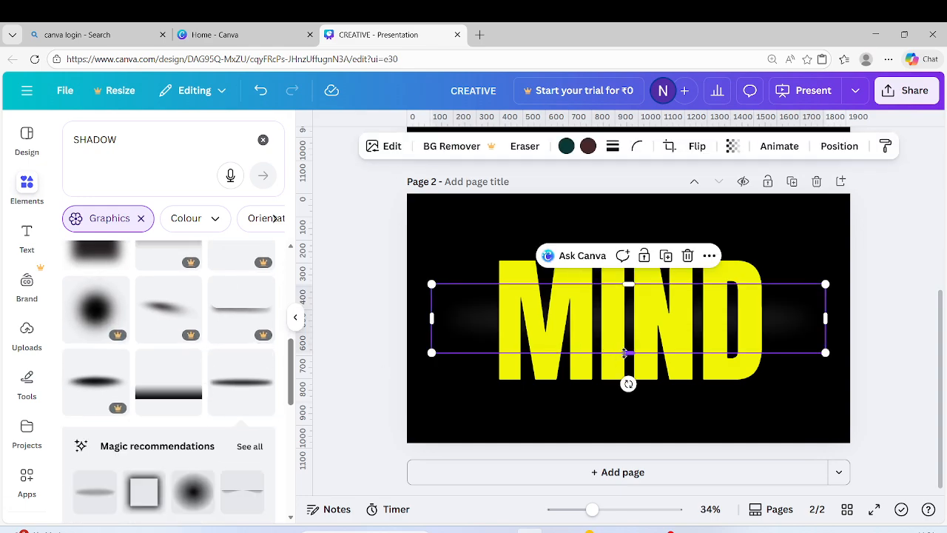
# Bring the shadow forward in front of the MIND text and shrink it to about 871 × 152 px.
pyautogui.click(842, 147)
pyautogui.click(145, 196)
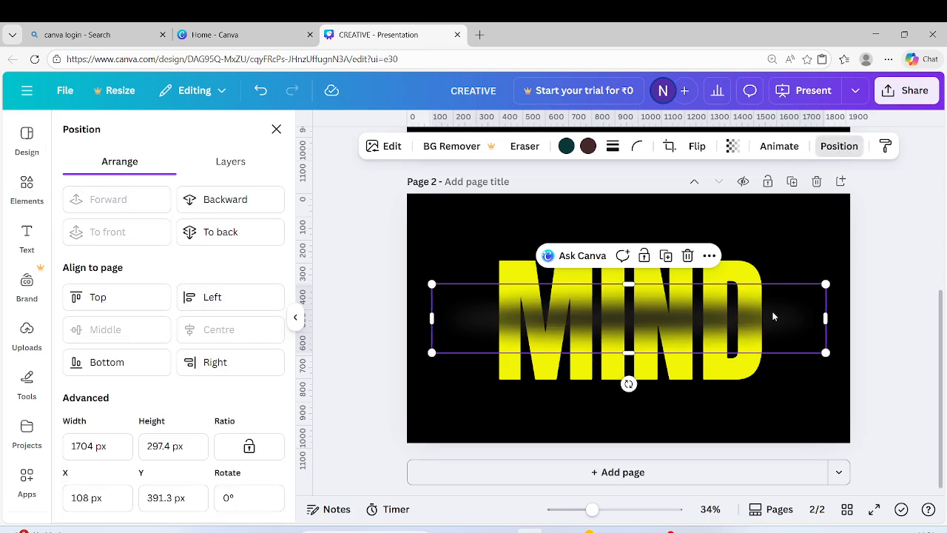
pyautogui.moveTo(826, 282); pyautogui.dragTo(673, 354)
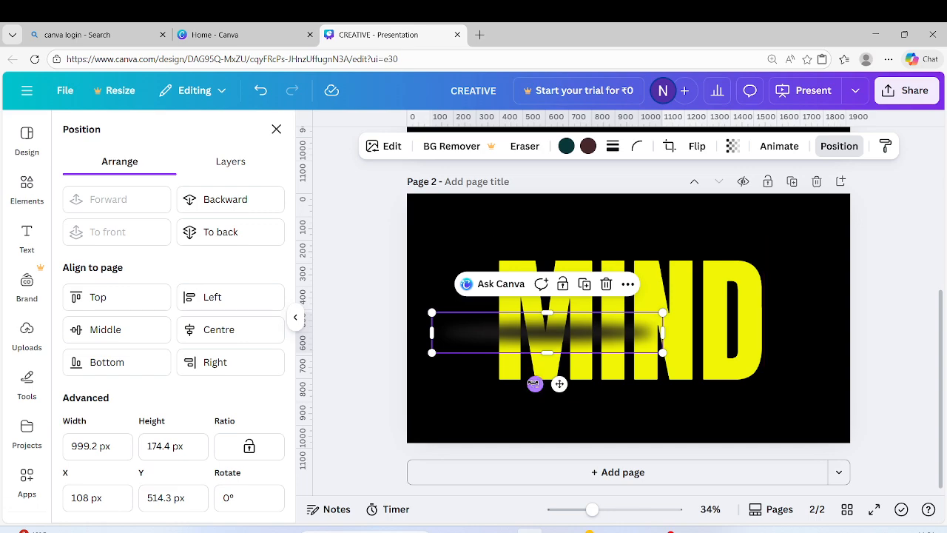
pyautogui.moveTo(560, 385)
pyautogui.mouseDown()
pyautogui.moveTo(540, 399)
pyautogui.moveTo(560, 391)
pyautogui.mouseUp()
pyautogui.moveTo(432, 320); pyautogui.dragTo(461, 326)
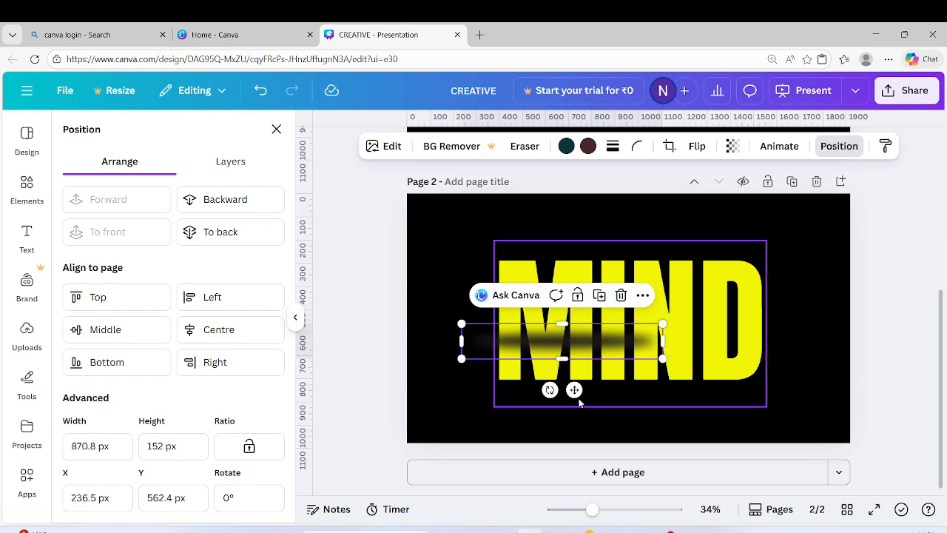
# Rotate the shadow to about 88.7° and fit it over the middle of the M at about 602 × 105 px.
pyautogui.moveTo(549, 390); pyautogui.dragTo(507, 329)
pyautogui.moveTo(577, 241); pyautogui.dragTo(567, 303)
pyautogui.moveTo(554, 364); pyautogui.dragTo(543, 317)
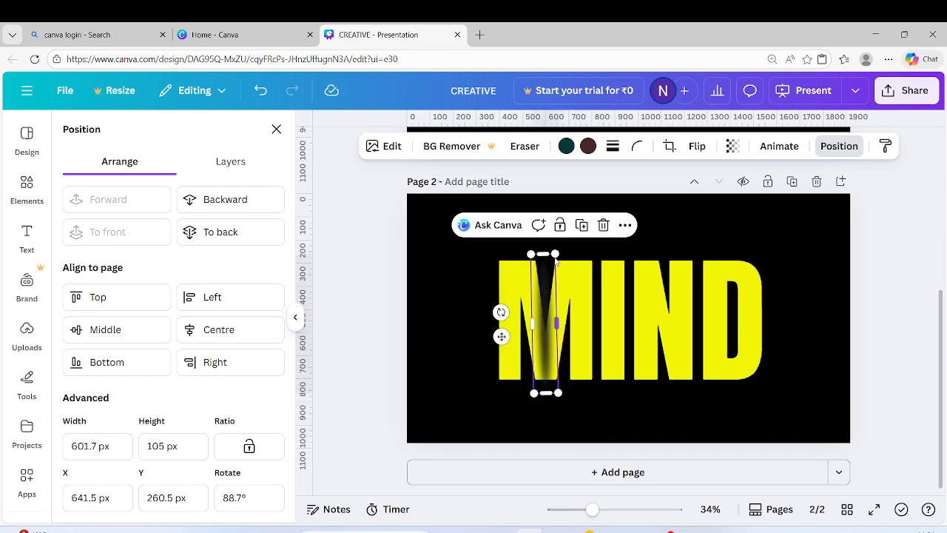
# Narrow the upright shadow to about 569 × 52 px and move it onto the left edge of the M.
pyautogui.moveTo(555, 254); pyautogui.dragTo(554, 262)
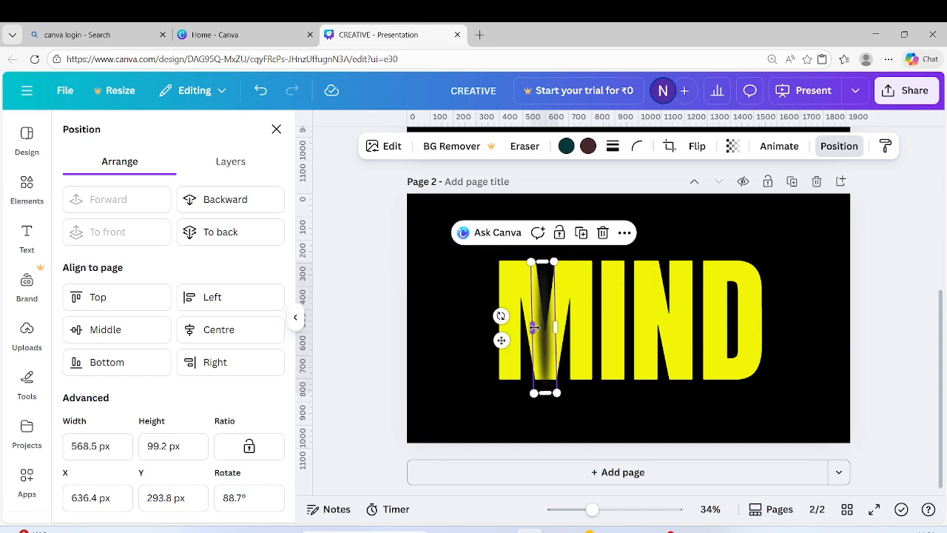
pyautogui.moveTo(535, 326); pyautogui.dragTo(545, 327)
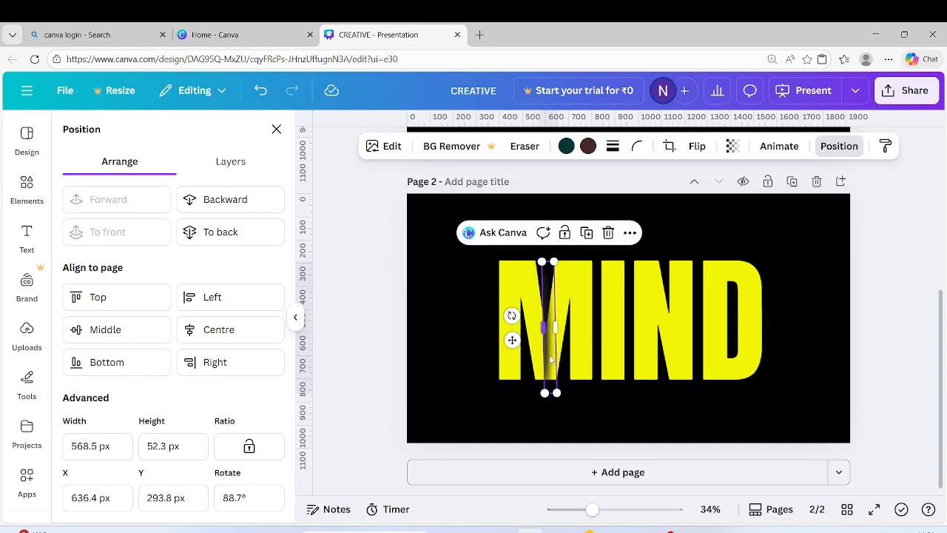
pyautogui.click(579, 404)
pyautogui.moveTo(551, 366); pyautogui.dragTo(506, 352)
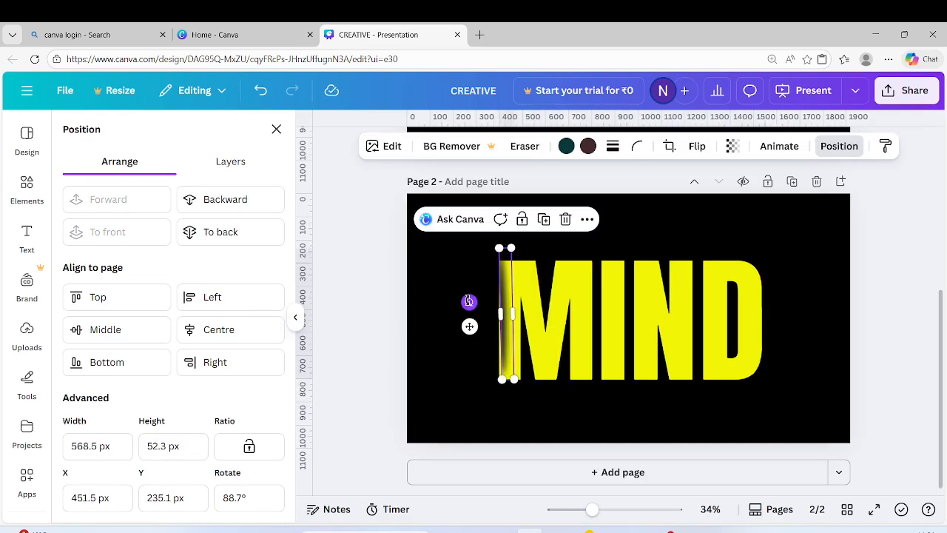
# Straighten the upright shadow to 90° and enlarge it to about 691 × 64 px over the left edge of the M.
pyautogui.moveTo(469, 301)
pyautogui.mouseDown()
pyautogui.moveTo(486, 302)
pyautogui.moveTo(482, 314)
pyautogui.mouseUp()
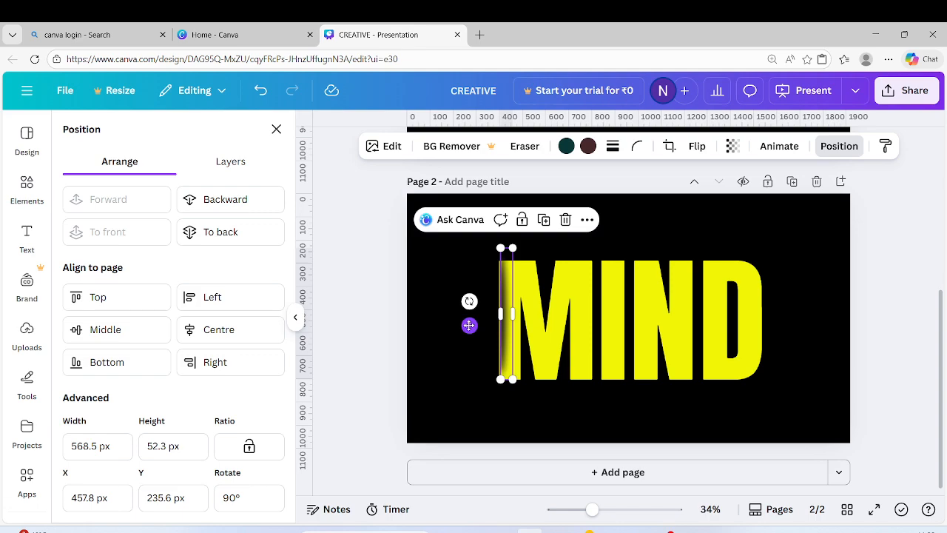
pyautogui.moveTo(469, 326); pyautogui.dragTo(470, 327)
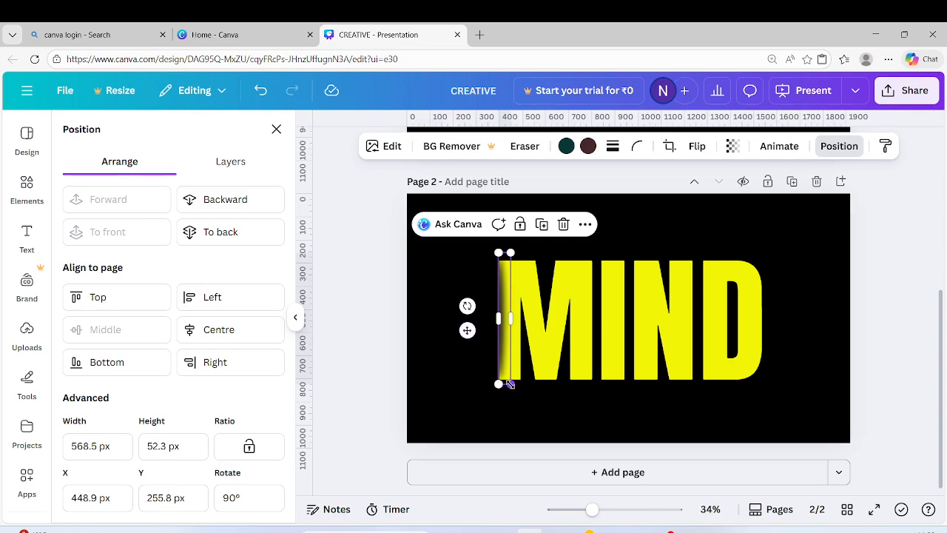
pyautogui.moveTo(511, 384); pyautogui.dragTo(514, 400)
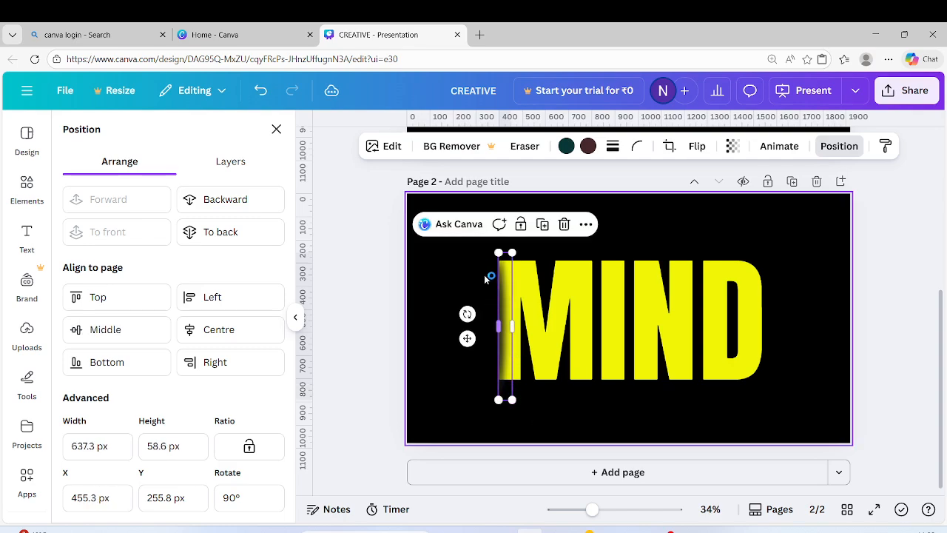
pyautogui.moveTo(510, 254); pyautogui.dragTo(510, 242)
pyautogui.click(463, 279)
pyautogui.click(504, 323)
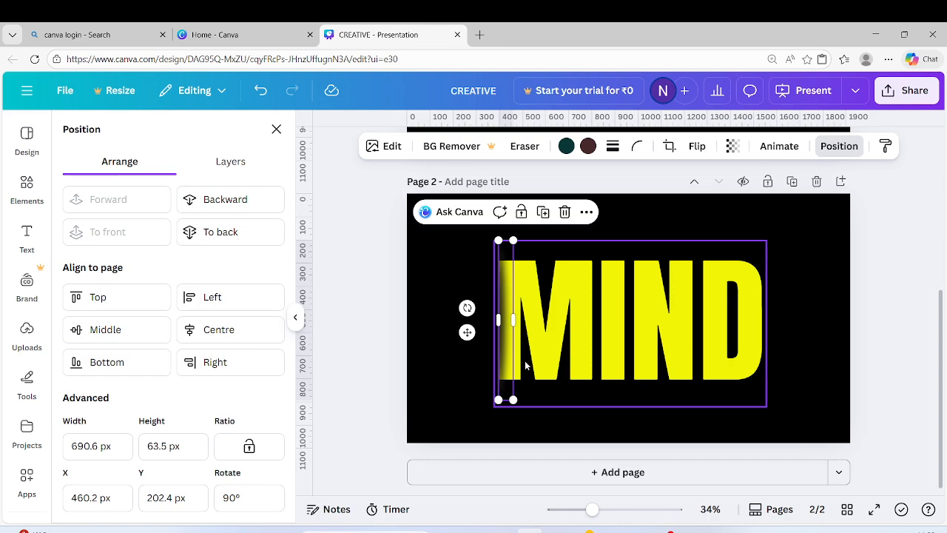
# Duplicate the M's upright shadow four times.
pyautogui.hotkey('ctrl', 'd')
pyautogui.hotkey('ctrl', 'd')
pyautogui.hotkey('ctrl', 'd')
pyautogui.hotkey('ctrl', 'd')
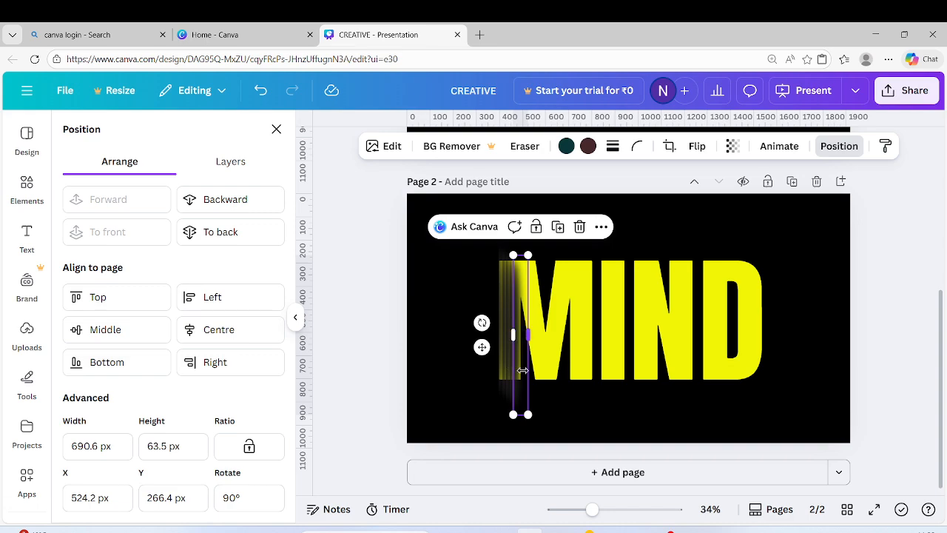
pyautogui.click(567, 412)
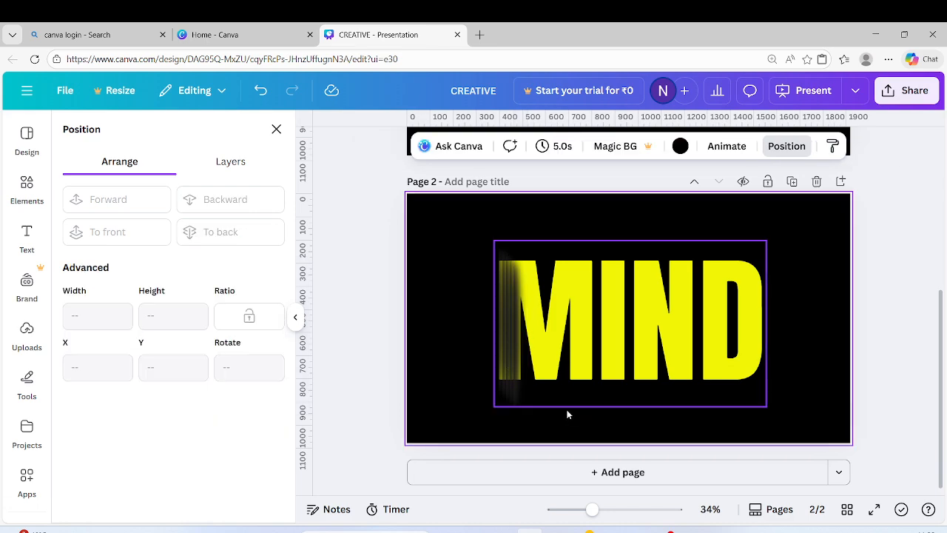
# Move three of the shadow copies onto the left edges of the D, N and I.
pyautogui.click(521, 389)
pyautogui.moveTo(537, 391); pyautogui.dragTo(640, 353)
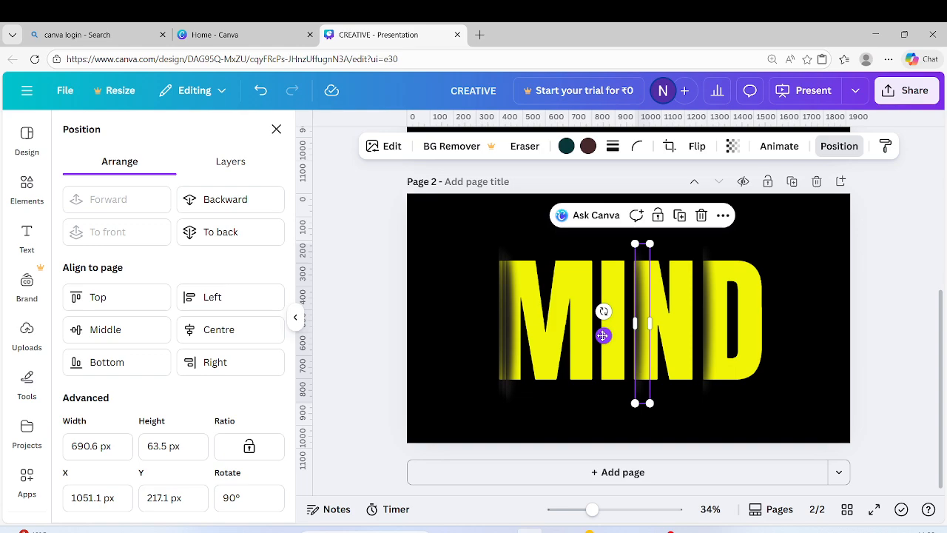
pyautogui.moveTo(603, 336); pyautogui.dragTo(603, 340)
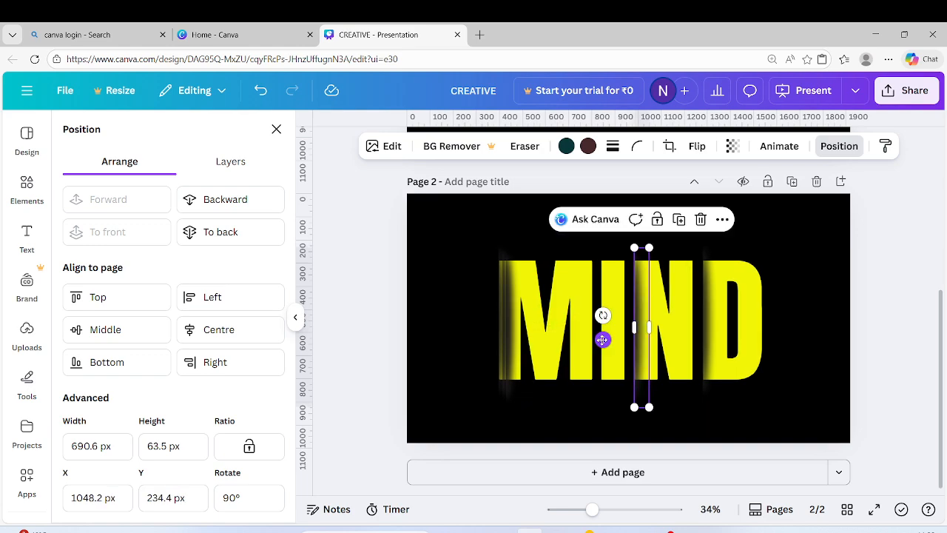
pyautogui.moveTo(503, 362); pyautogui.dragTo(599, 350)
# Delete the surplus shadow copy on the M and realign the remaining one with the letter's left edge.
pyautogui.click(511, 355)
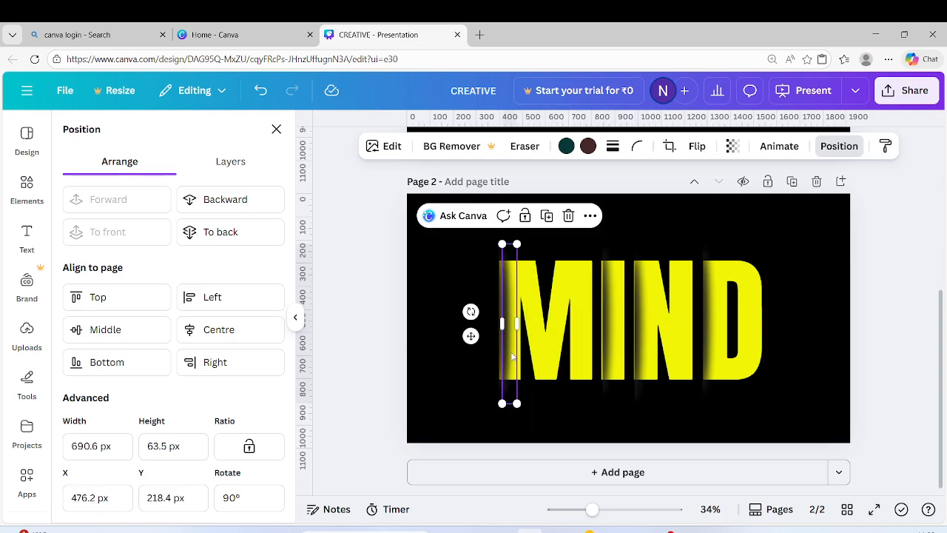
pyautogui.moveTo(511, 355); pyautogui.dragTo(522, 357)
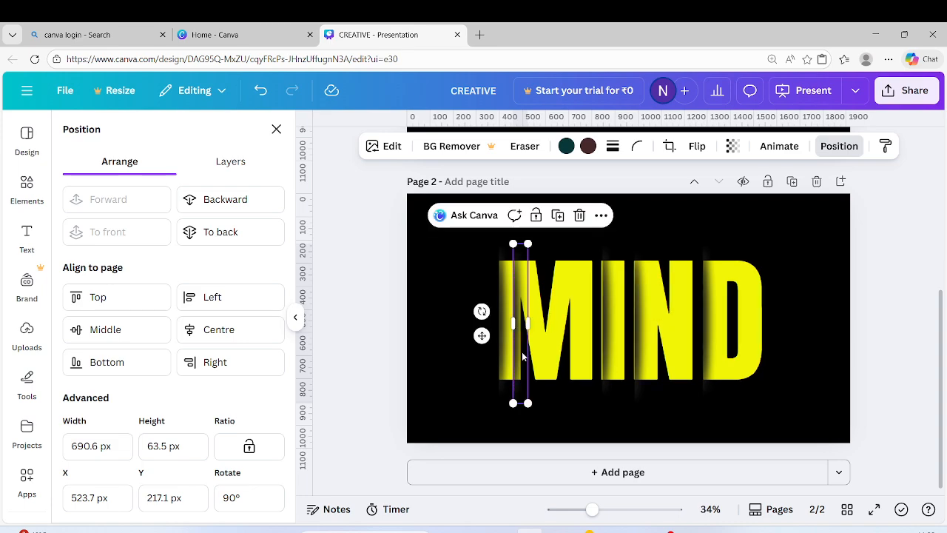
pyautogui.click(578, 219)
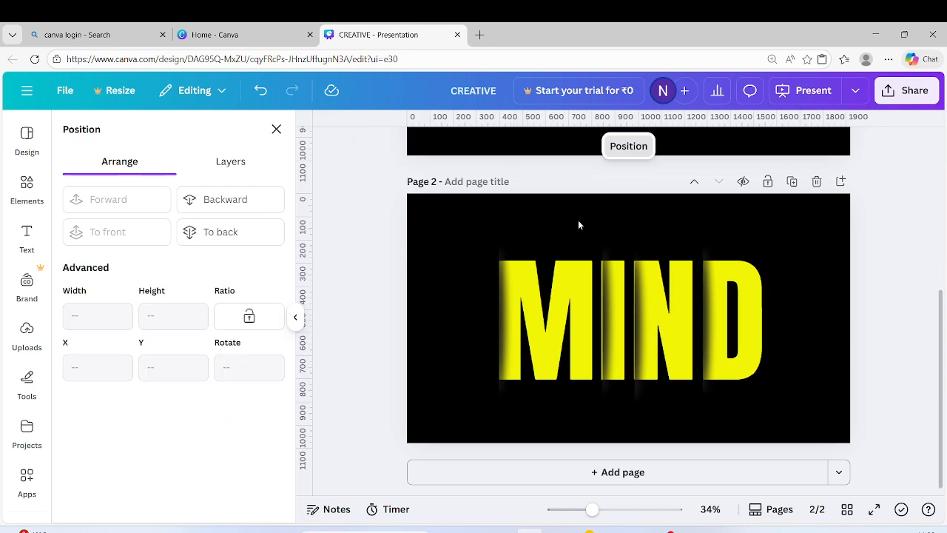
pyautogui.click(501, 371)
pyautogui.moveTo(499, 371); pyautogui.dragTo(502, 372)
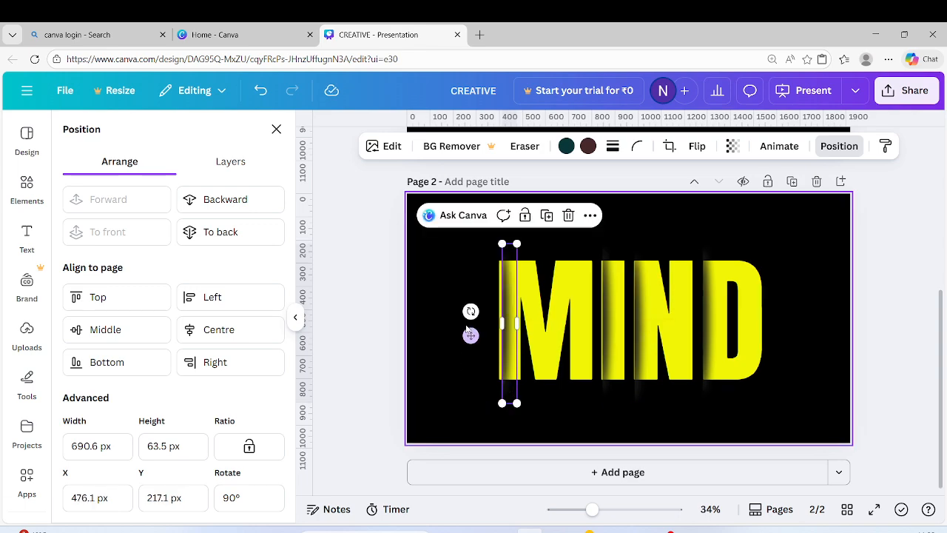
pyautogui.moveTo(471, 335); pyautogui.dragTo(464, 340)
pyautogui.click(560, 361)
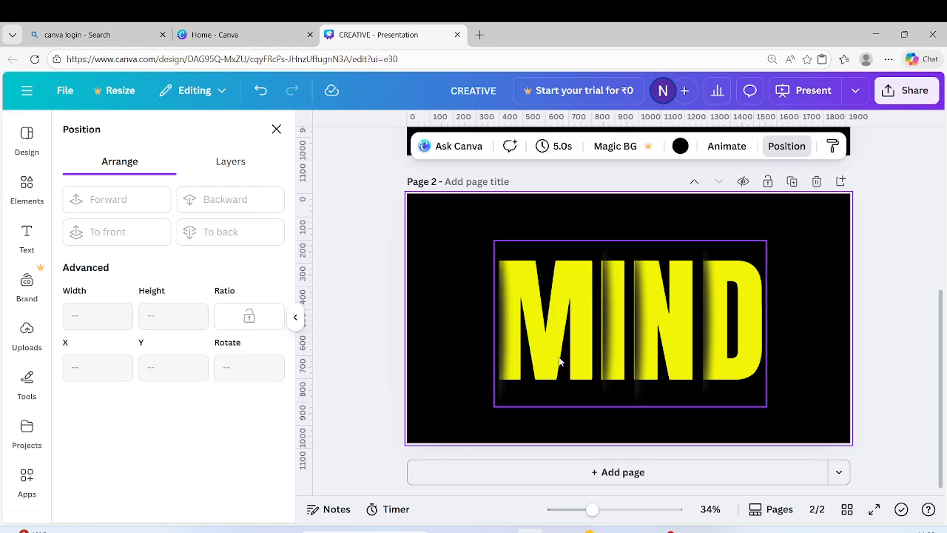
# Fine-tune the positions of the shadows on the left edges of the I and the N.
pyautogui.click(604, 333)
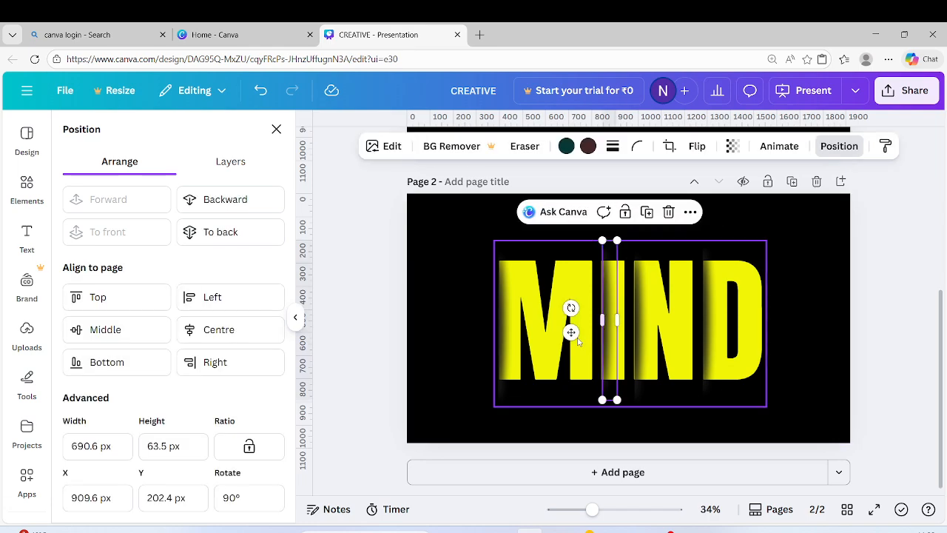
pyautogui.moveTo(571, 333); pyautogui.dragTo(570, 336)
pyautogui.click(470, 350)
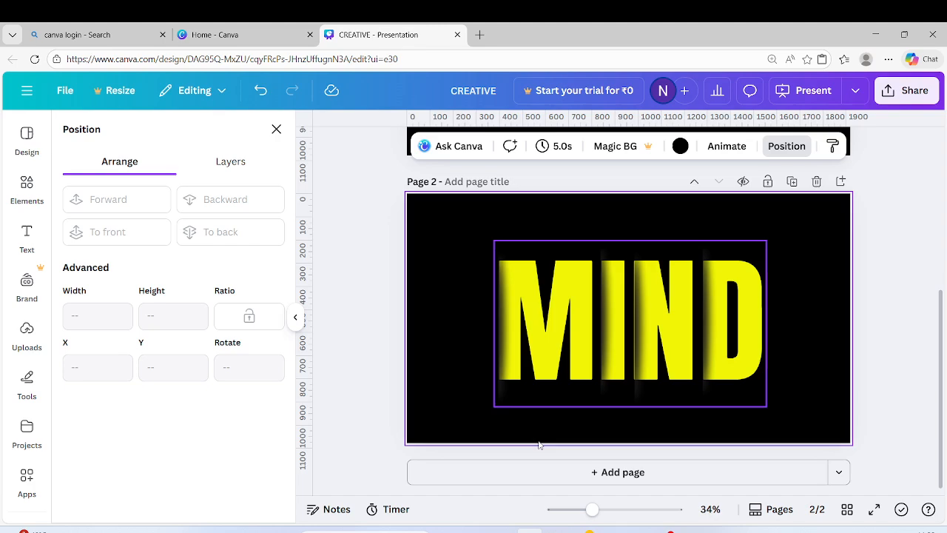
pyautogui.click(655, 344)
pyautogui.moveTo(600, 344); pyautogui.dragTo(610, 344)
pyautogui.click(786, 379)
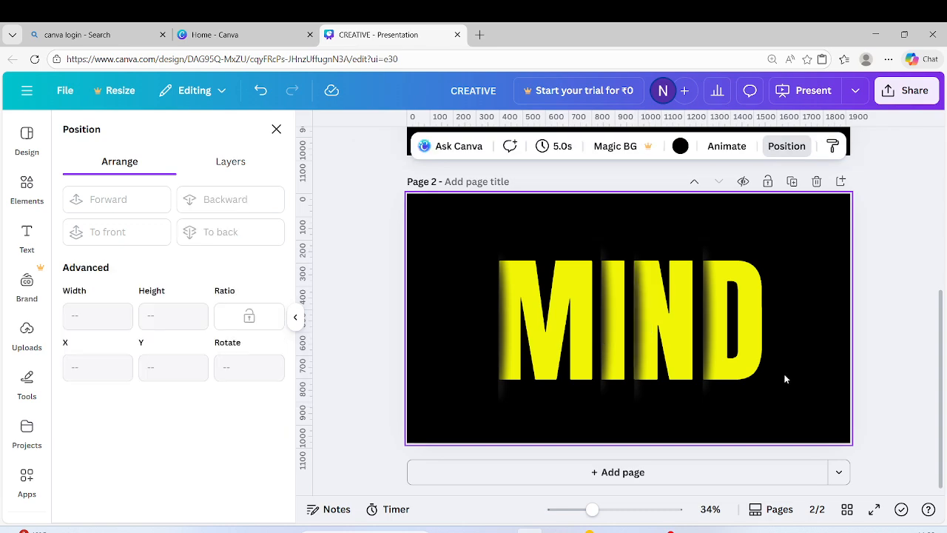
# Add page 3 and paste a copy of the yellow MIND text from page 2 onto it.
pyautogui.click(704, 472)
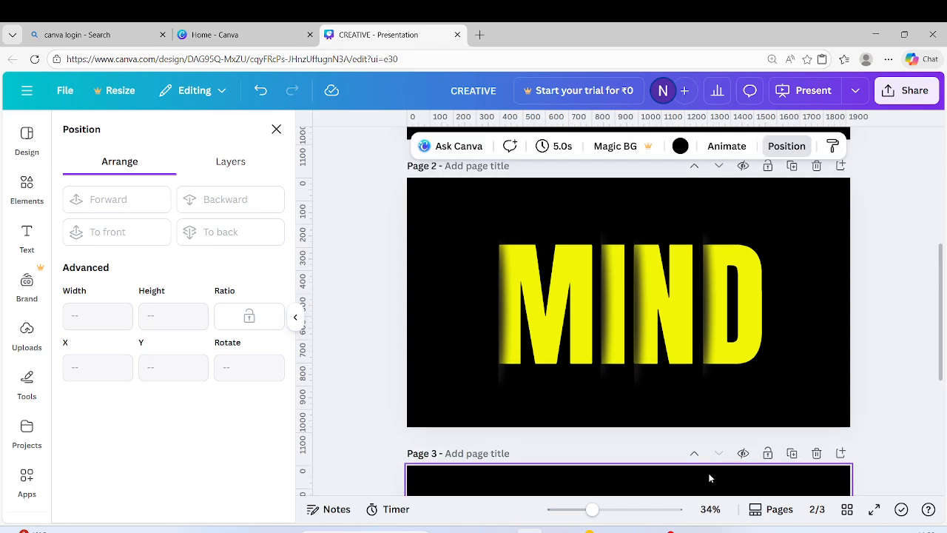
pyautogui.scroll(3, 733, 333)
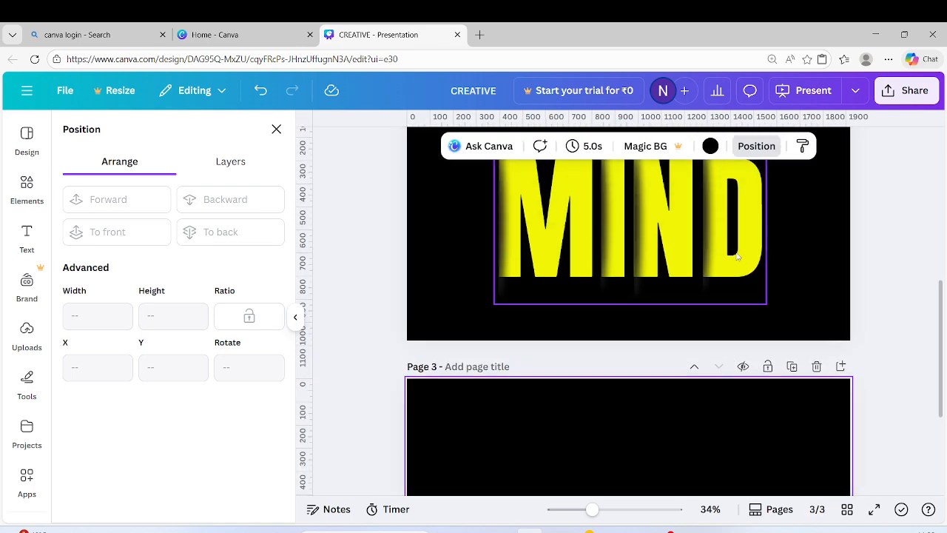
pyautogui.click(738, 256)
pyautogui.rightClick(756, 258)
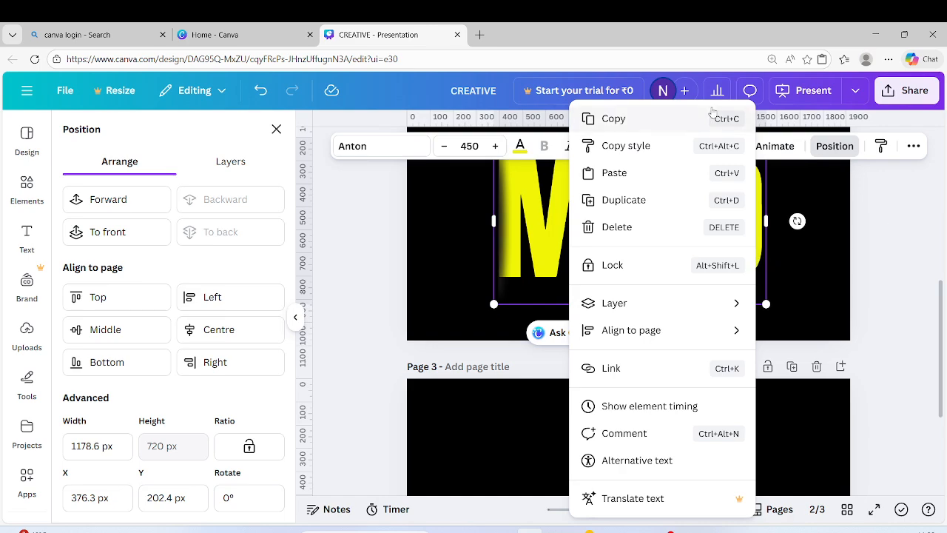
pyautogui.click(684, 124)
pyautogui.scroll(-2, 651, 444)
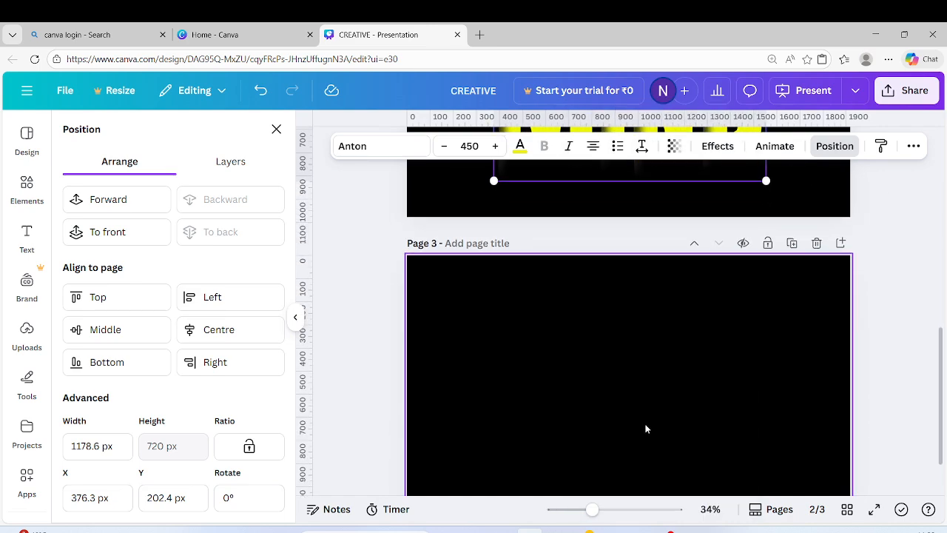
pyautogui.click(643, 404)
pyautogui.rightClick(643, 404)
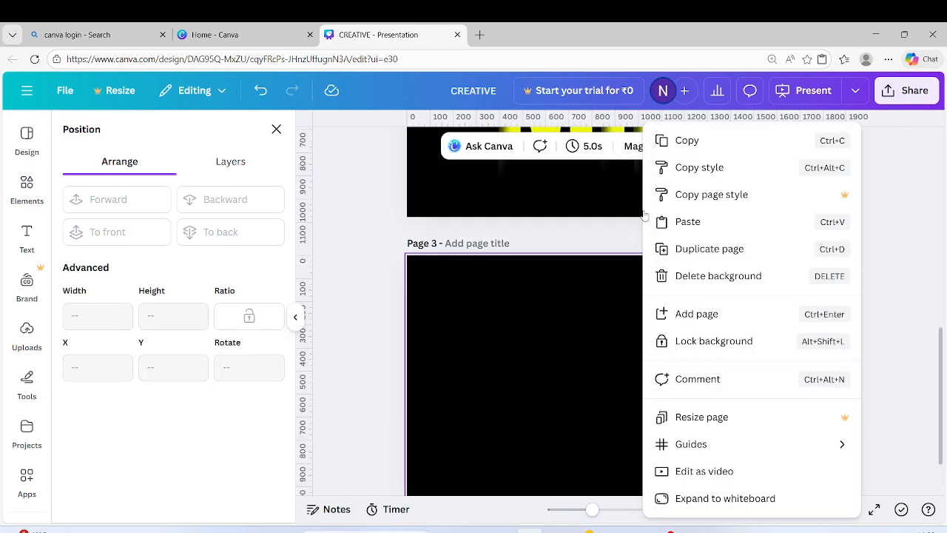
pyautogui.click(688, 220)
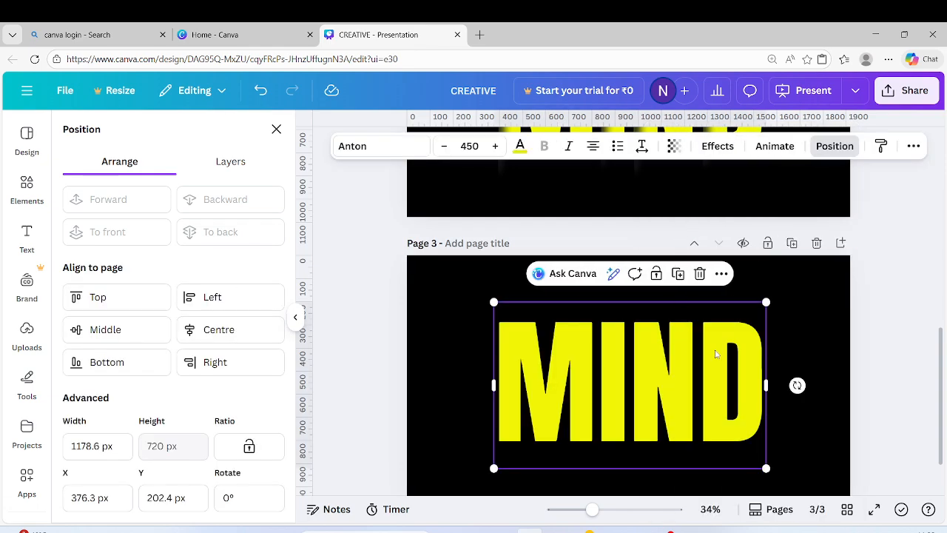
# Replace the copied MIND text on page 3 with HAPPY.
pyautogui.doubleClick(764, 359)
pyautogui.press('BackSpace')
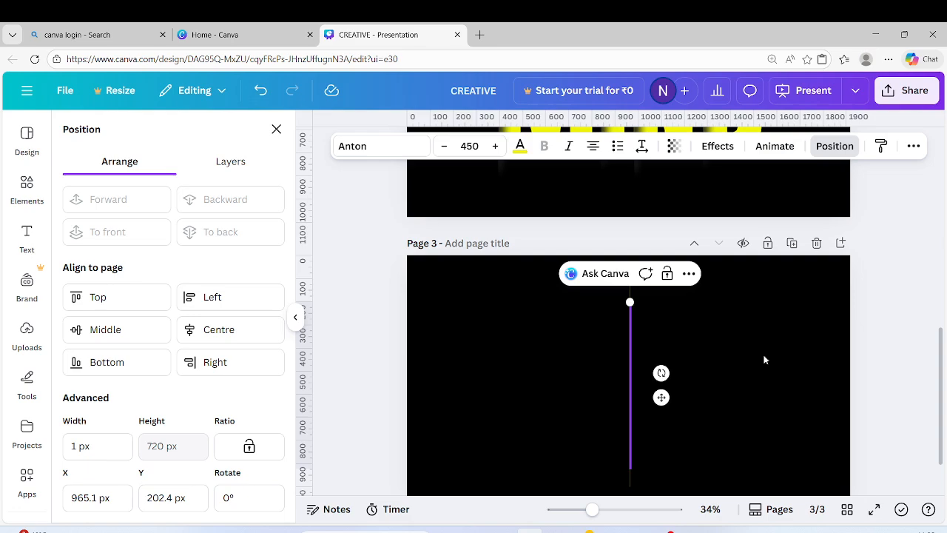
pyautogui.write('HAPPY')
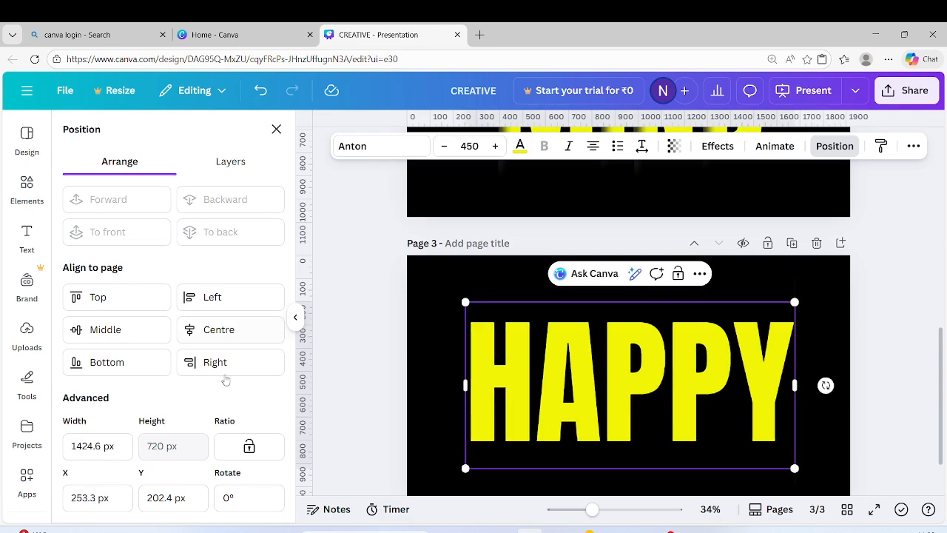
# Enlarge the HAPPY text to font size 481 and shift it slightly left on page 3.
pyautogui.moveTo(466, 469); pyautogui.dragTo(453, 477)
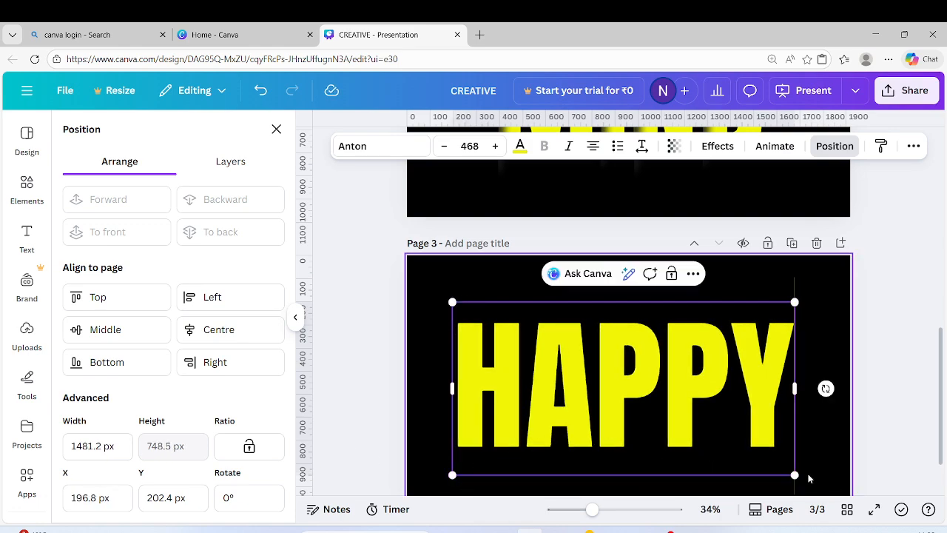
pyautogui.moveTo(795, 474); pyautogui.dragTo(804, 480)
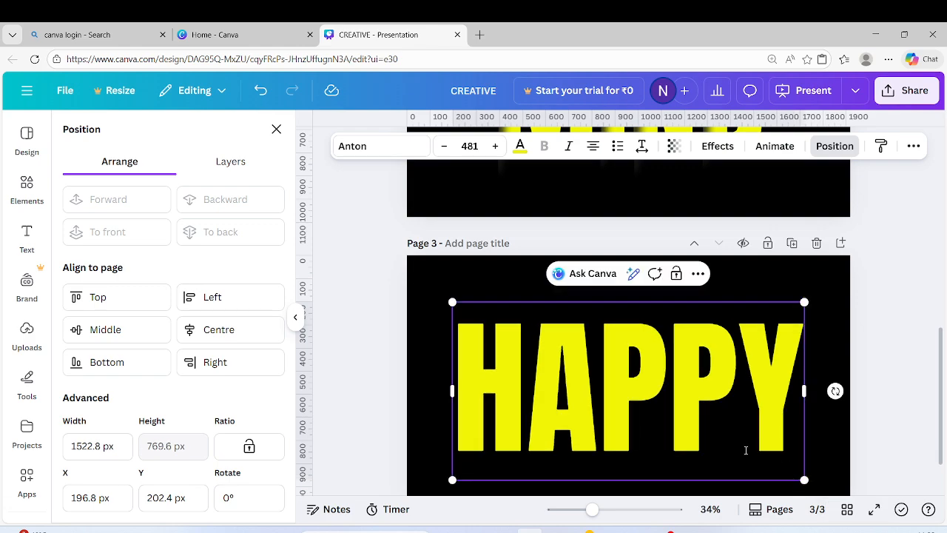
pyautogui.moveTo(739, 444); pyautogui.dragTo(670, 444)
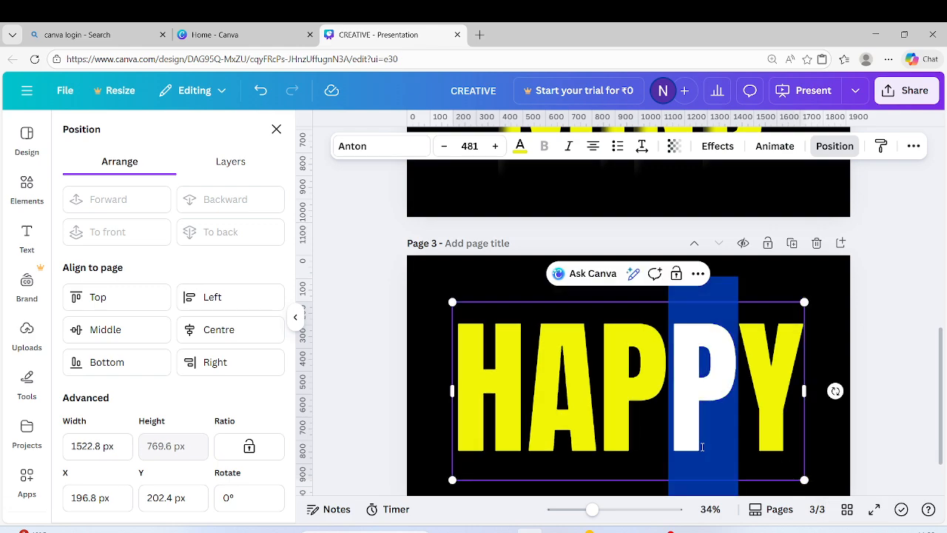
pyautogui.click(884, 450)
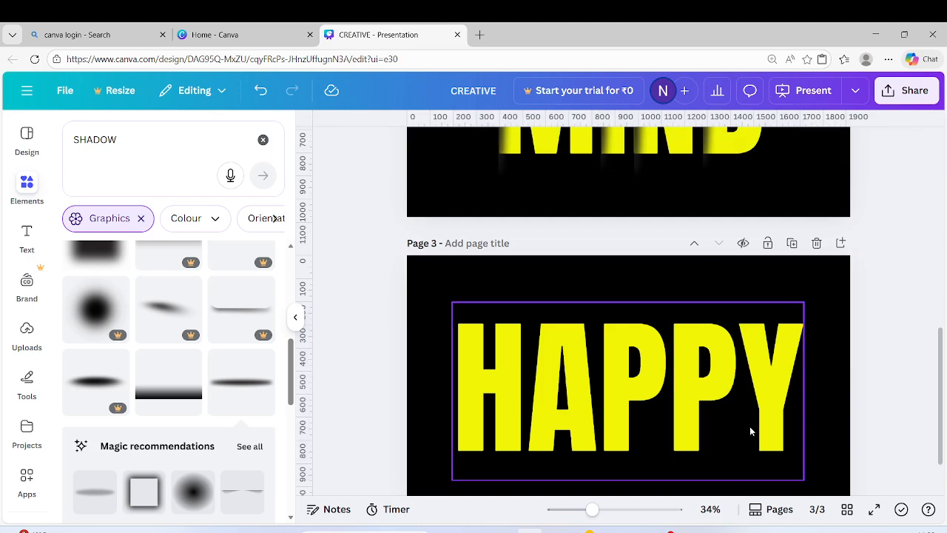
pyautogui.moveTo(750, 428)
pyautogui.mouseDown()
pyautogui.moveTo(730, 434)
pyautogui.moveTo(745, 430)
pyautogui.mouseUp()
pyautogui.scroll(-1, 747, 429)
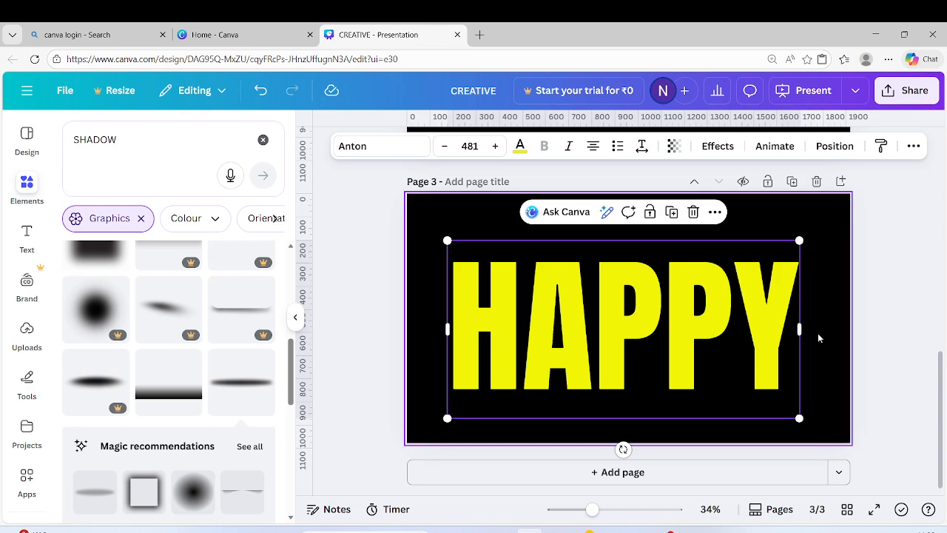
# Add a straight line to page 3 and stretch it across the middle of HAPPY from the H to the Y.
pyautogui.press('l')
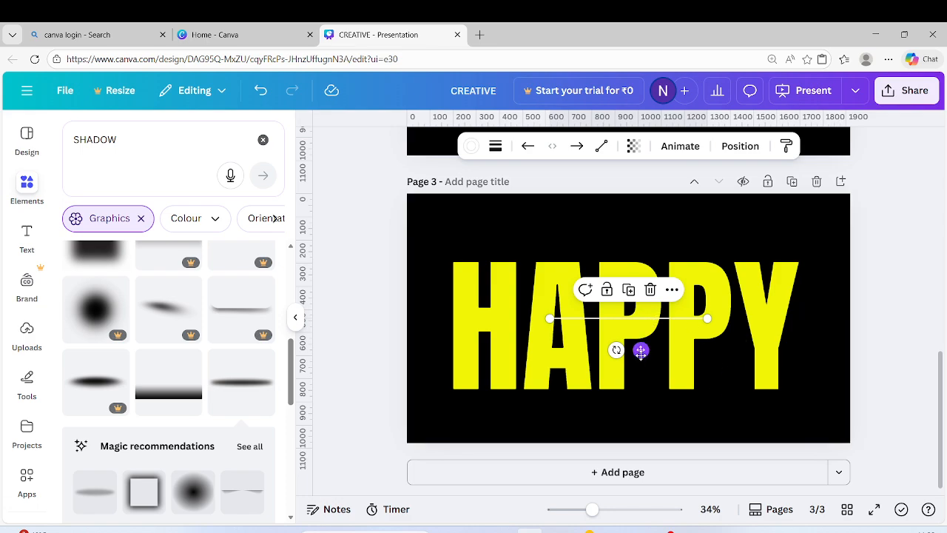
pyautogui.moveTo(641, 350); pyautogui.dragTo(545, 363)
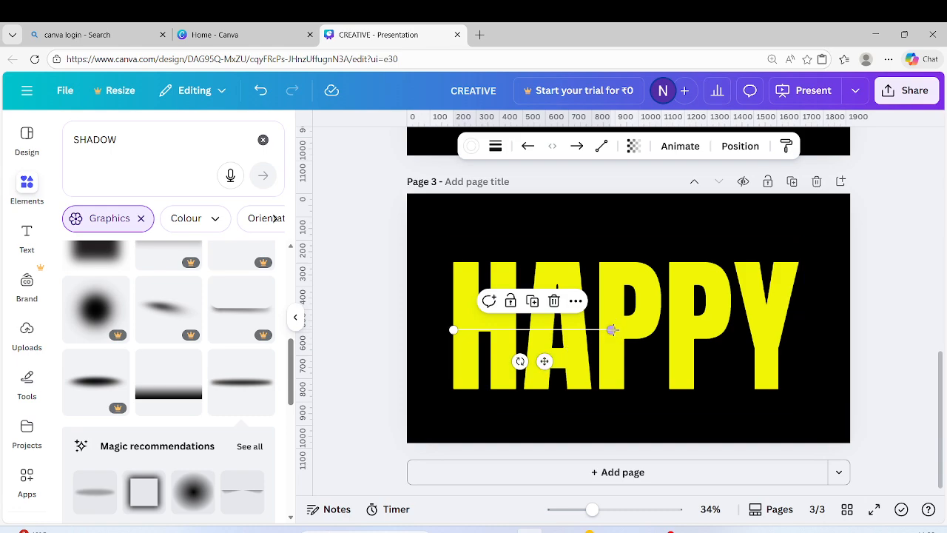
pyautogui.moveTo(610, 330); pyautogui.dragTo(781, 336)
pyautogui.click(808, 339)
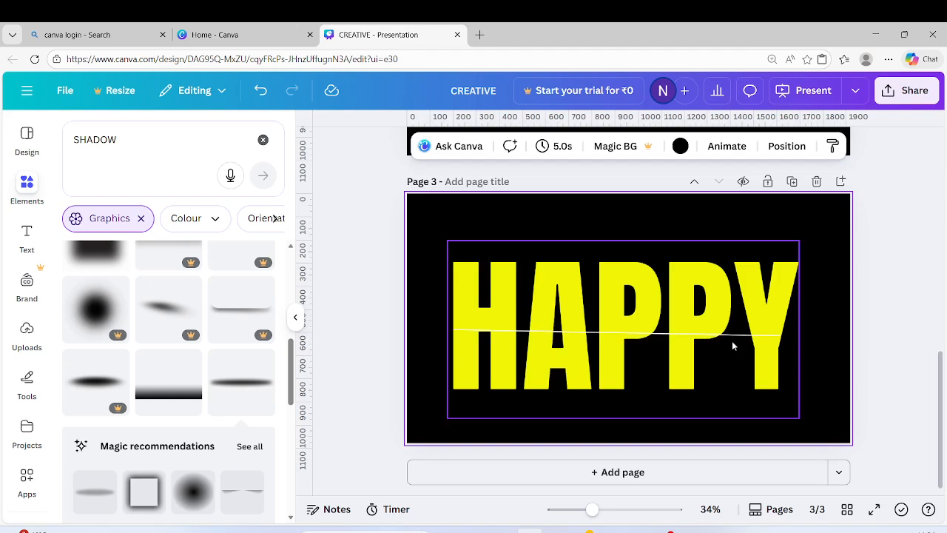
# Extend the line's left end slightly past the H and adjust its position across the middle of HAPPY.
pyautogui.click(457, 331)
pyautogui.moveTo(454, 330); pyautogui.dragTo(456, 330)
pyautogui.click(430, 353)
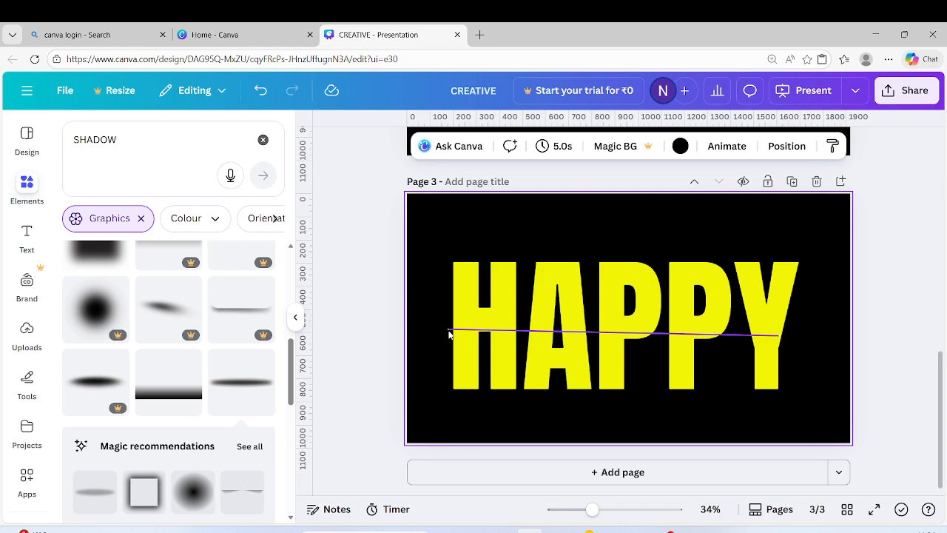
pyautogui.click(520, 332)
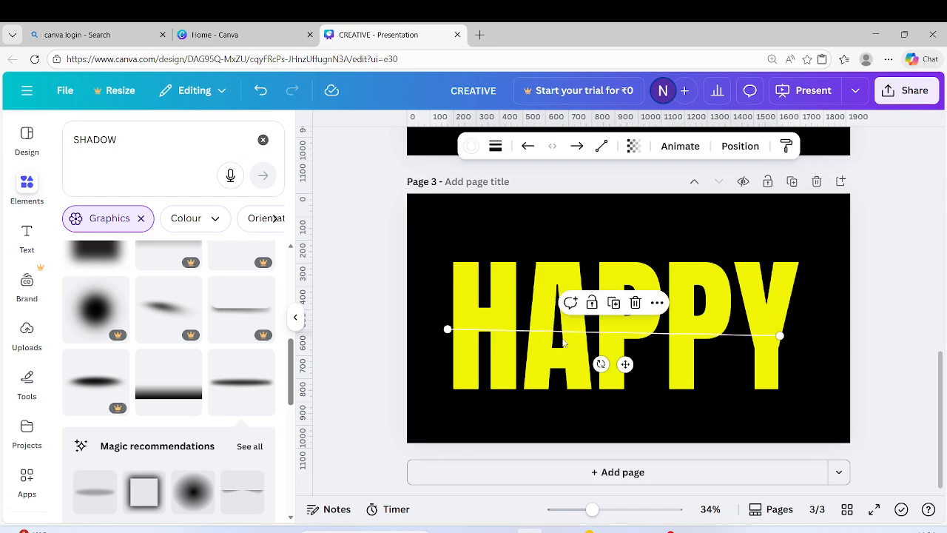
pyautogui.moveTo(626, 365); pyautogui.dragTo(628, 362)
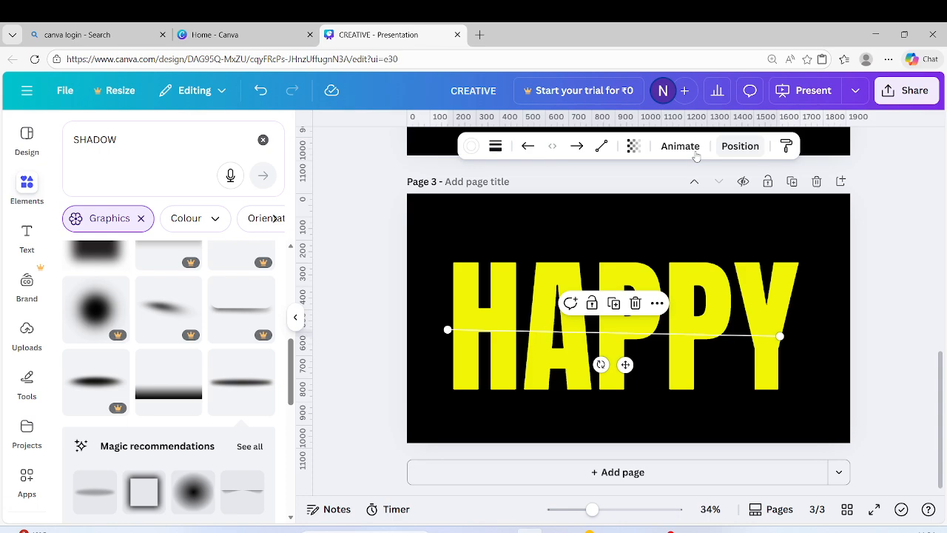
# Set the line's stroke weight to 100 and level it by raising its end at the Y.
pyautogui.click(495, 146)
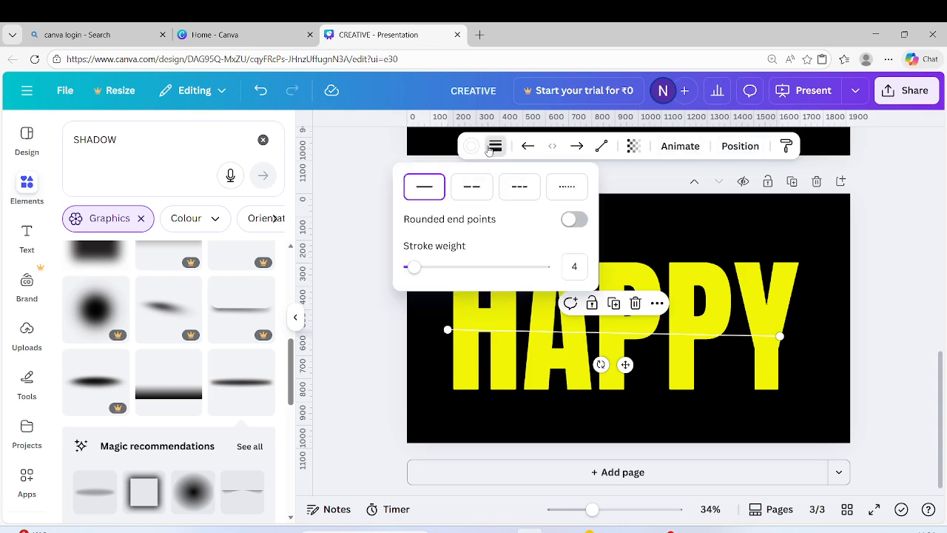
pyautogui.moveTo(414, 271); pyautogui.dragTo(555, 280)
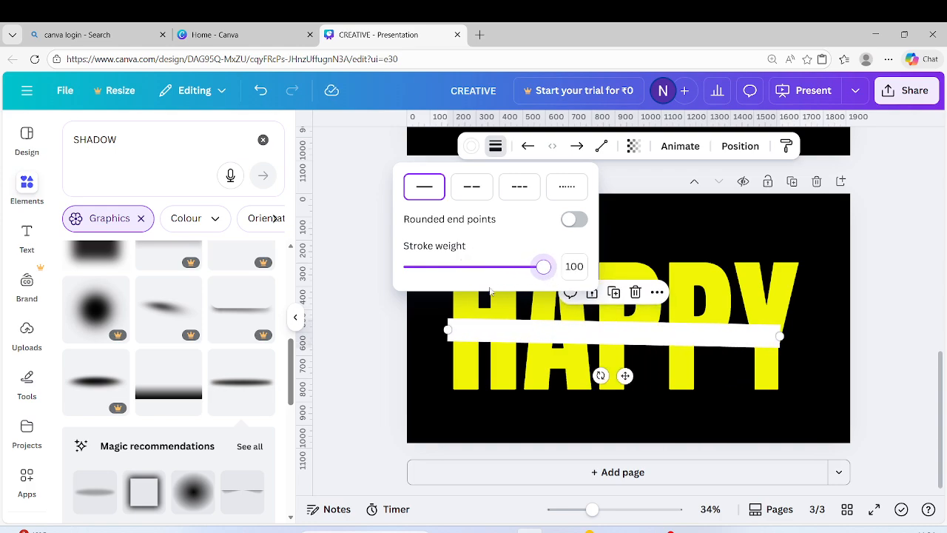
pyautogui.click(823, 366)
pyautogui.click(777, 338)
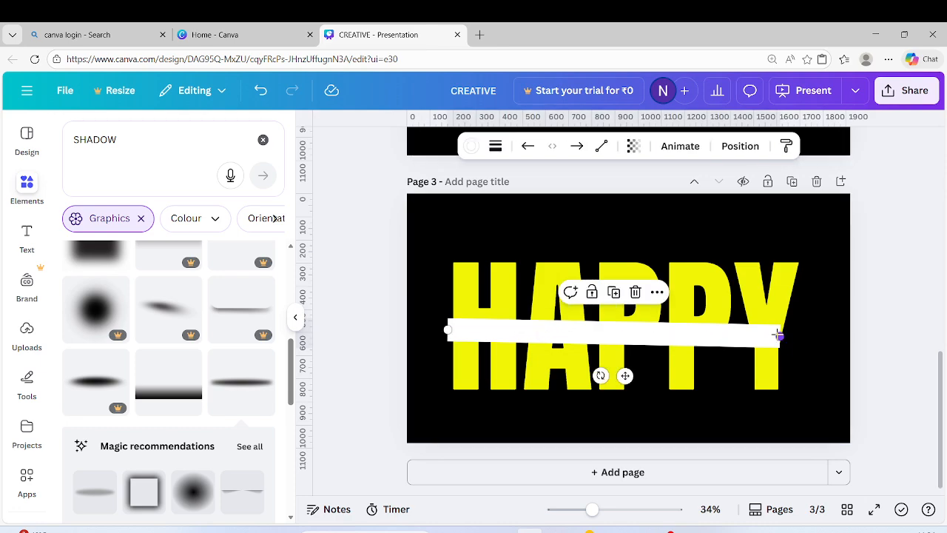
pyautogui.moveTo(781, 338); pyautogui.dragTo(781, 330)
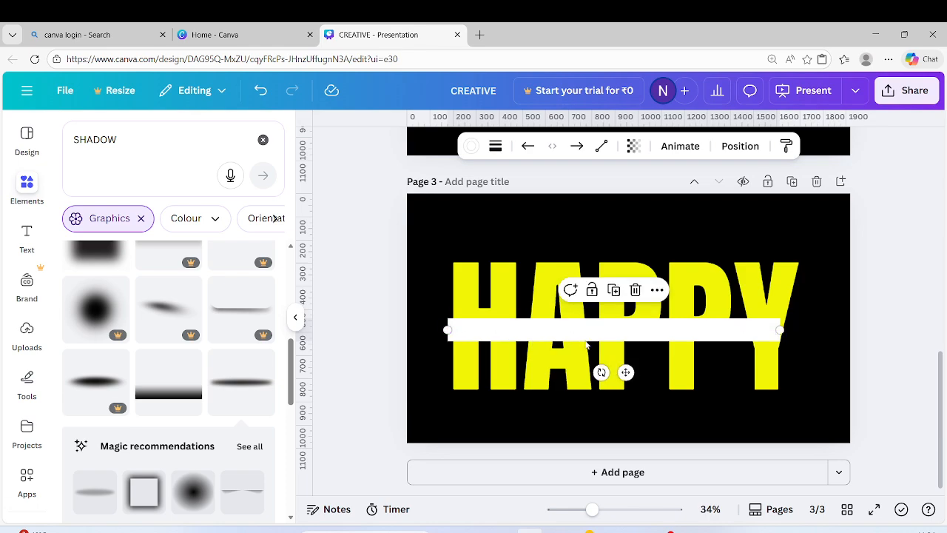
# Adjust the white bar's ends and shift HAPPY slightly down so the bar crosses the middle of the letters from H to Y.
pyautogui.moveTo(626, 372)
pyautogui.mouseDown()
pyautogui.moveTo(627, 363)
pyautogui.moveTo(626, 373)
pyautogui.mouseUp()
pyautogui.moveTo(448, 328); pyautogui.dragTo(460, 330)
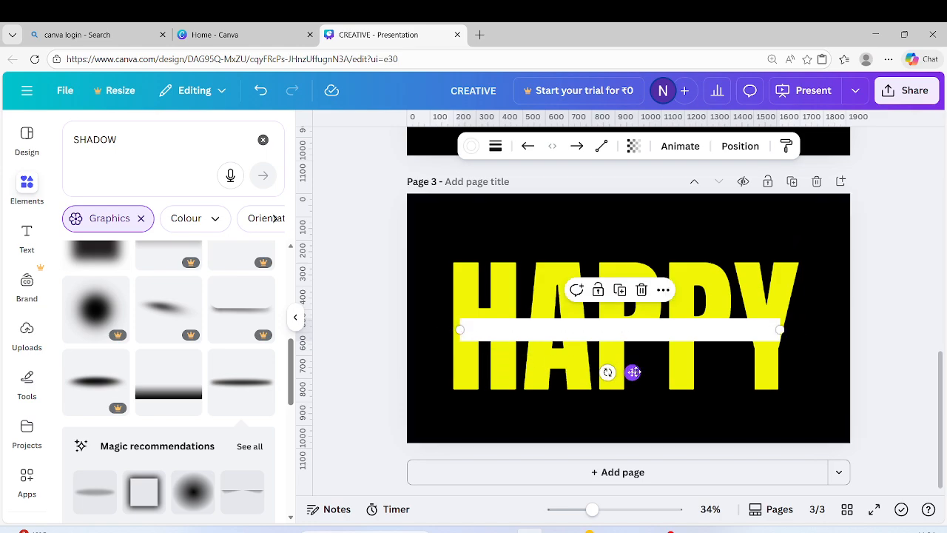
pyautogui.moveTo(631, 373); pyautogui.dragTo(631, 360)
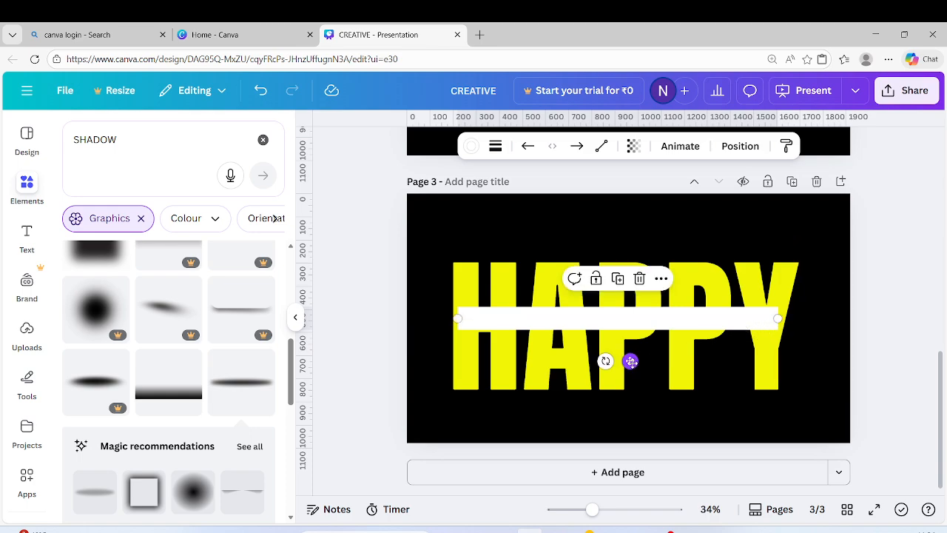
pyautogui.moveTo(631, 362); pyautogui.dragTo(630, 363)
pyautogui.moveTo(456, 318); pyautogui.dragTo(448, 318)
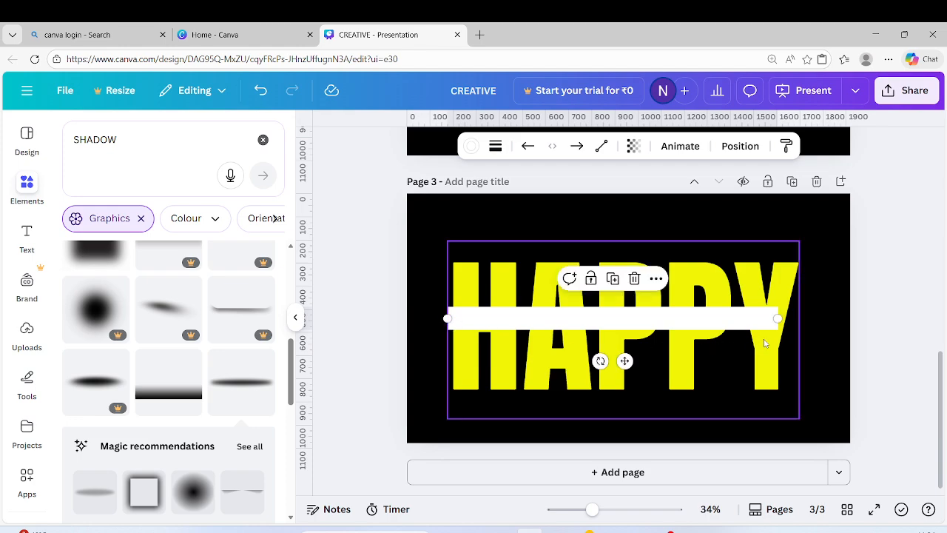
pyautogui.moveTo(786, 323); pyautogui.dragTo(794, 324)
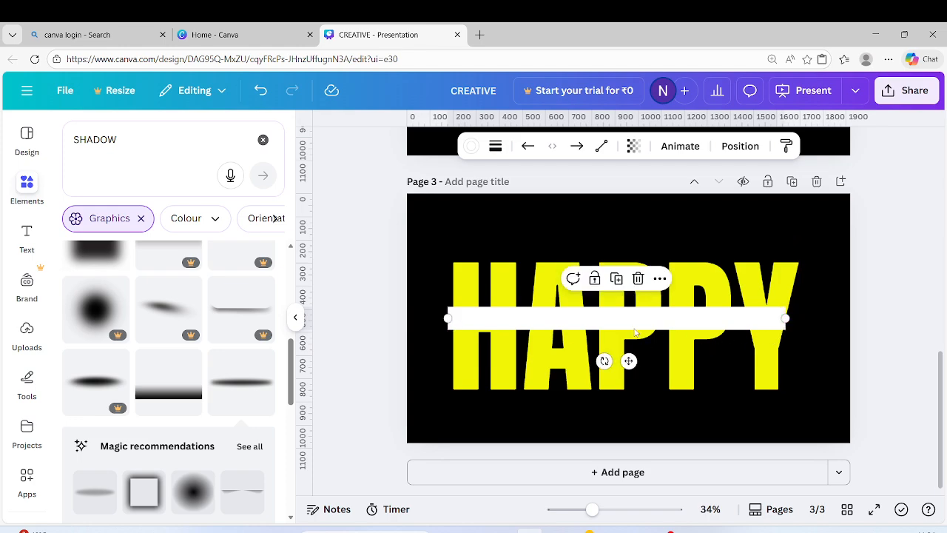
pyautogui.click(633, 320)
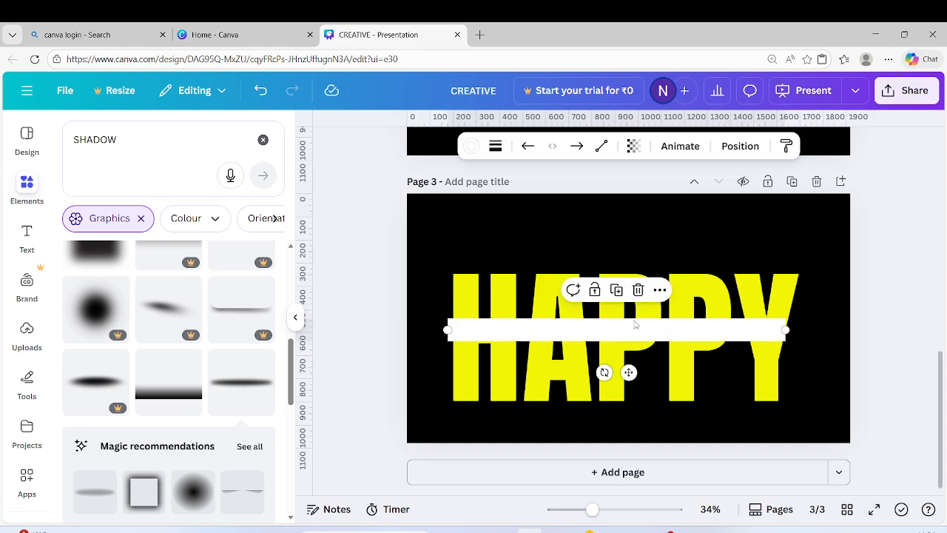
pyautogui.moveTo(446, 330); pyautogui.dragTo(453, 330)
pyautogui.moveTo(633, 341)
pyautogui.mouseDown()
pyautogui.moveTo(627, 335)
pyautogui.moveTo(626, 350)
pyautogui.moveTo(625, 338)
pyautogui.mouseUp()
# Reduce the HAPPY text to font size 472 and extend the white bar's right end further across the Y.
pyautogui.click(466, 387)
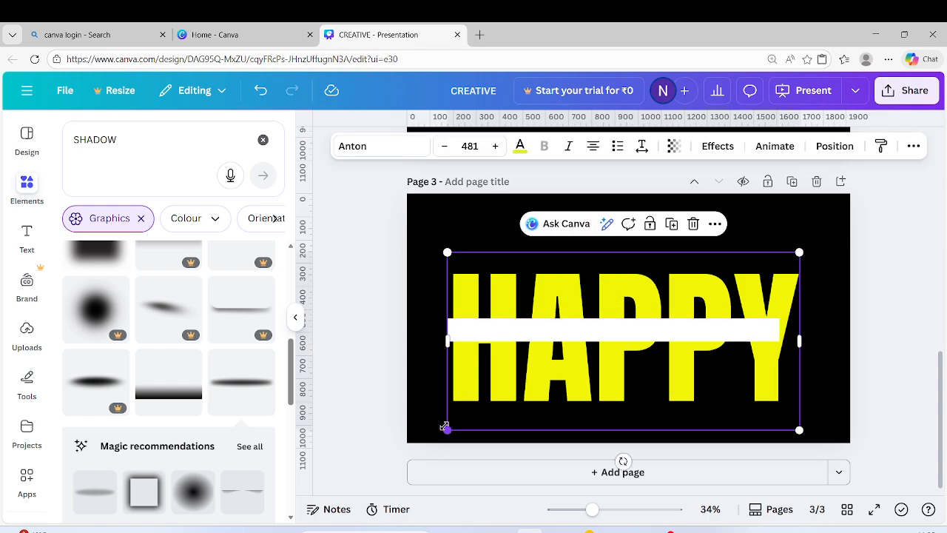
pyautogui.moveTo(447, 430); pyautogui.dragTo(449, 419)
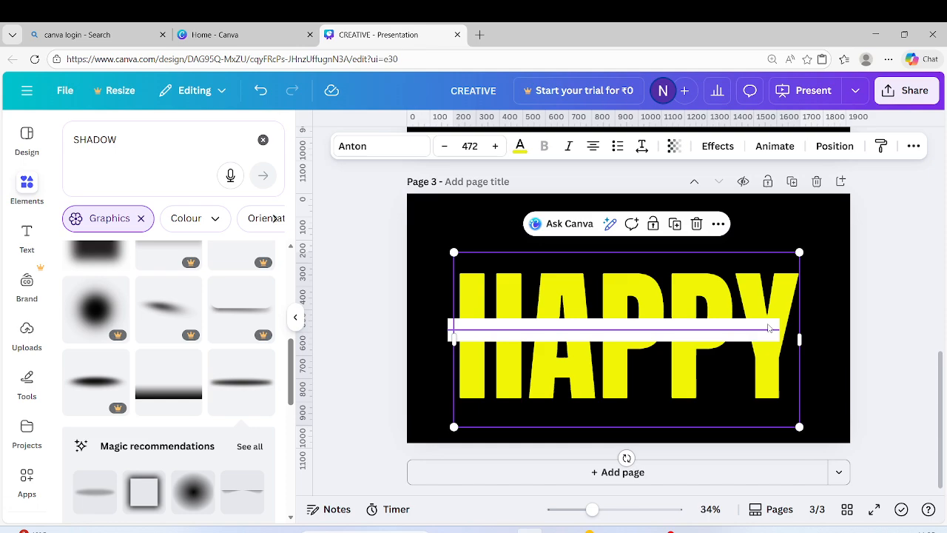
pyautogui.click(774, 331)
pyautogui.moveTo(780, 331); pyautogui.dragTo(791, 331)
pyautogui.click(795, 396)
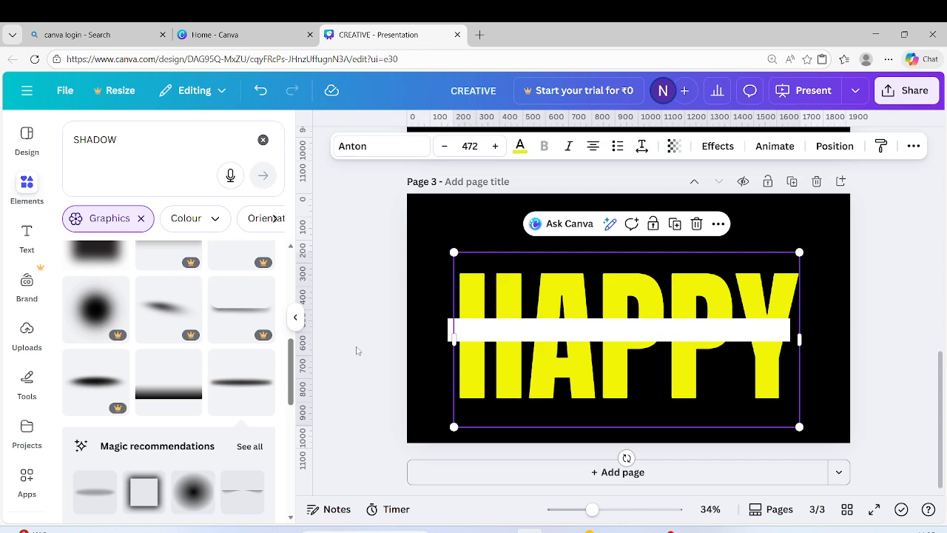
# Change the stroke colour of the bar across HAPPY to the document's black.
pyautogui.click(446, 335)
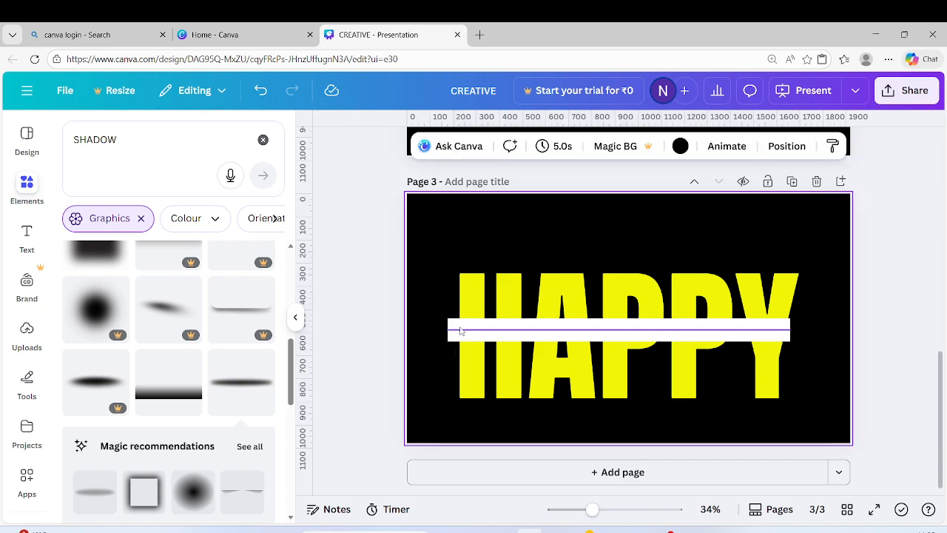
pyautogui.click(448, 333)
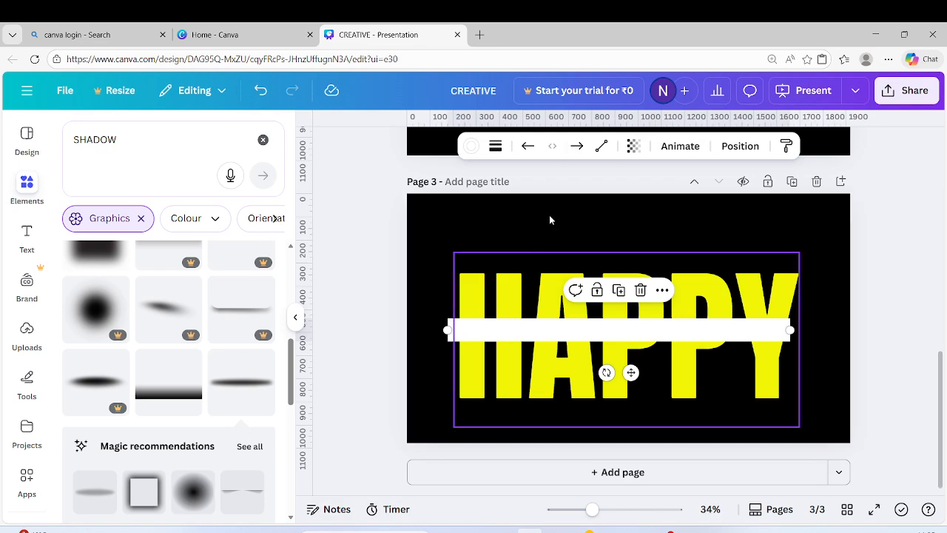
pyautogui.click(469, 148)
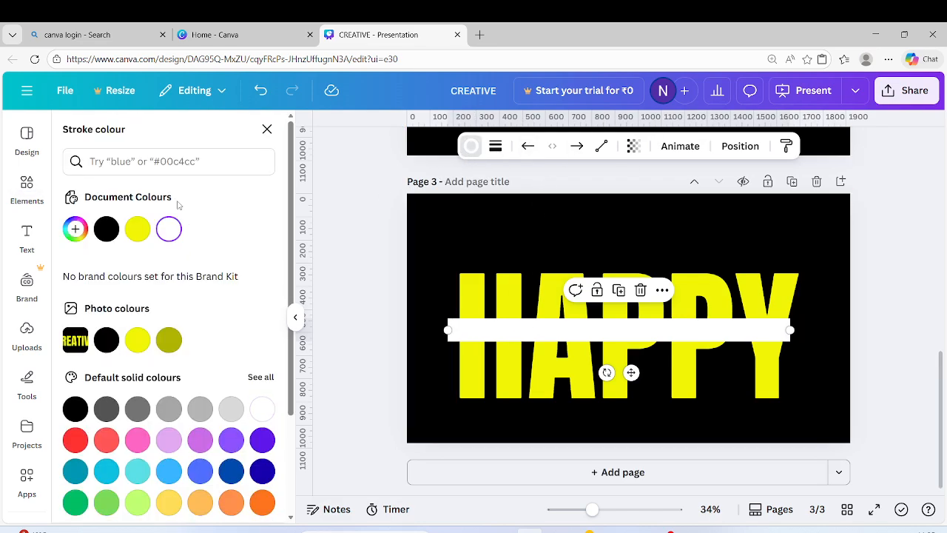
pyautogui.click(106, 229)
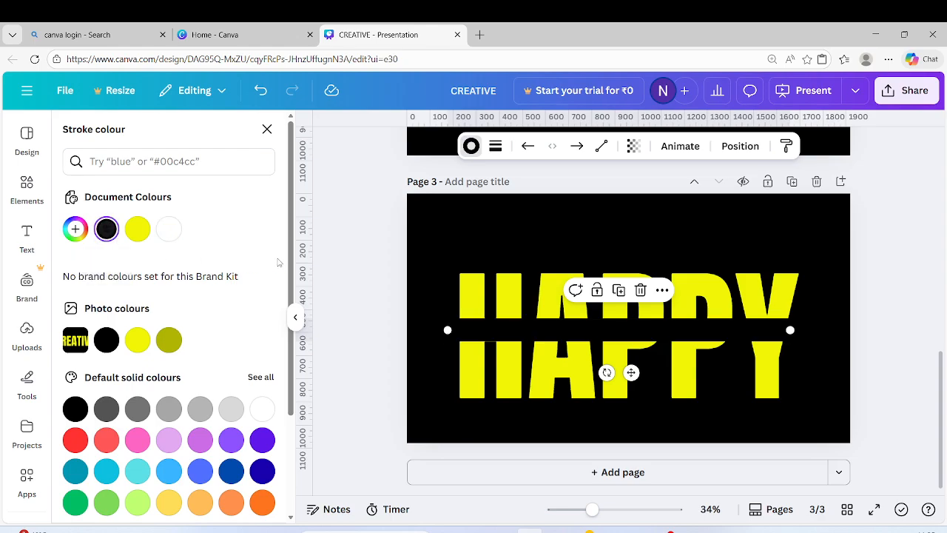
pyautogui.click(361, 254)
pyautogui.click(346, 289)
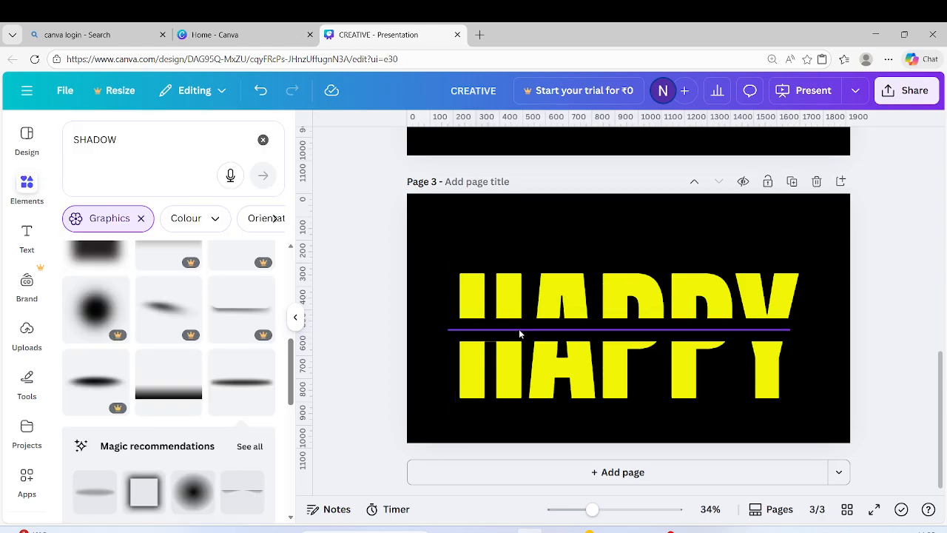
# Add a text box over the black bar on page 3 and replace its placeholder text with FAMILY.
pyautogui.click(610, 330)
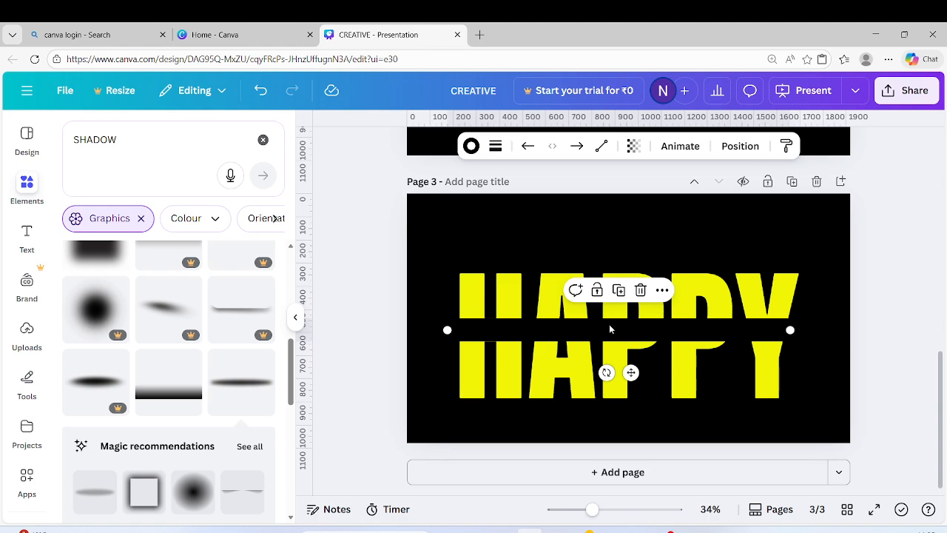
pyautogui.doubleClick(610, 329)
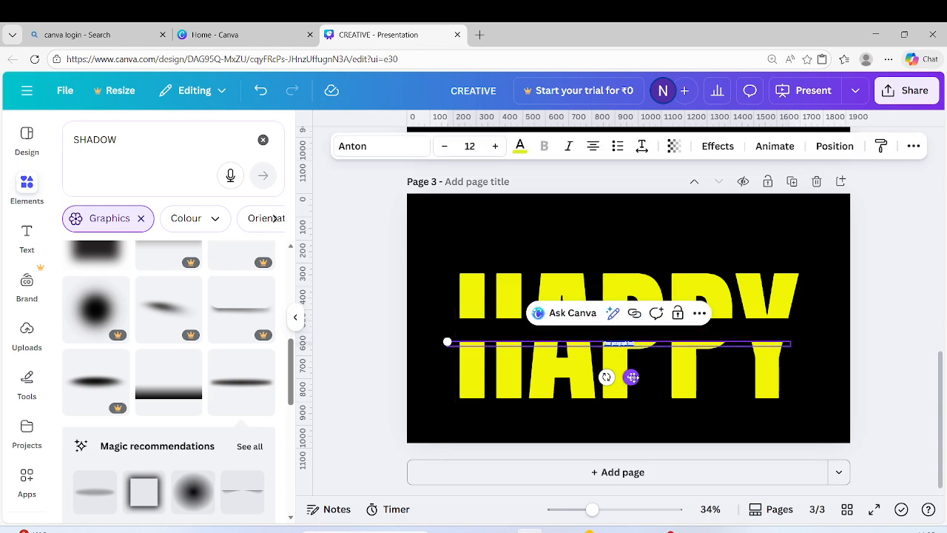
pyautogui.moveTo(631, 364); pyautogui.dragTo(630, 364)
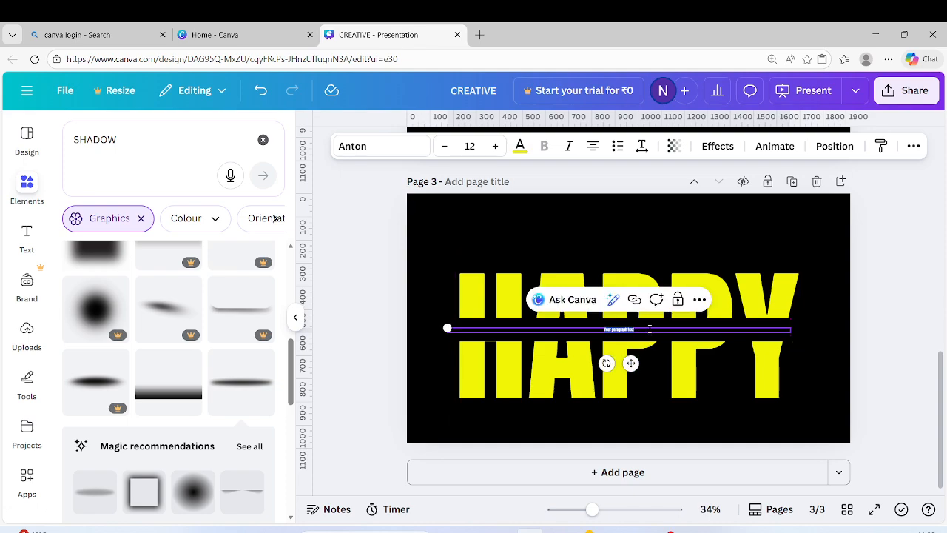
pyautogui.click(650, 328)
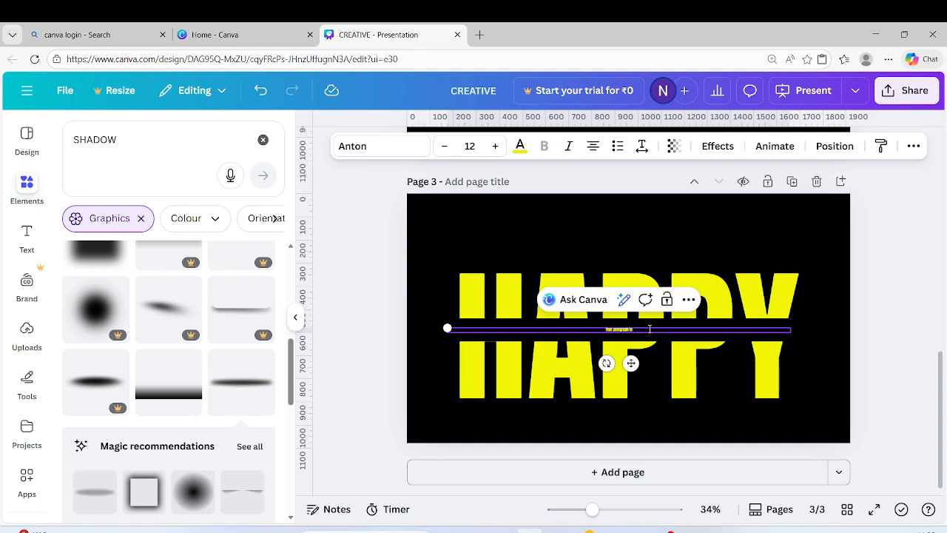
pyautogui.hotkey('ctrl', 'a')
pyautogui.press('BackSpace')
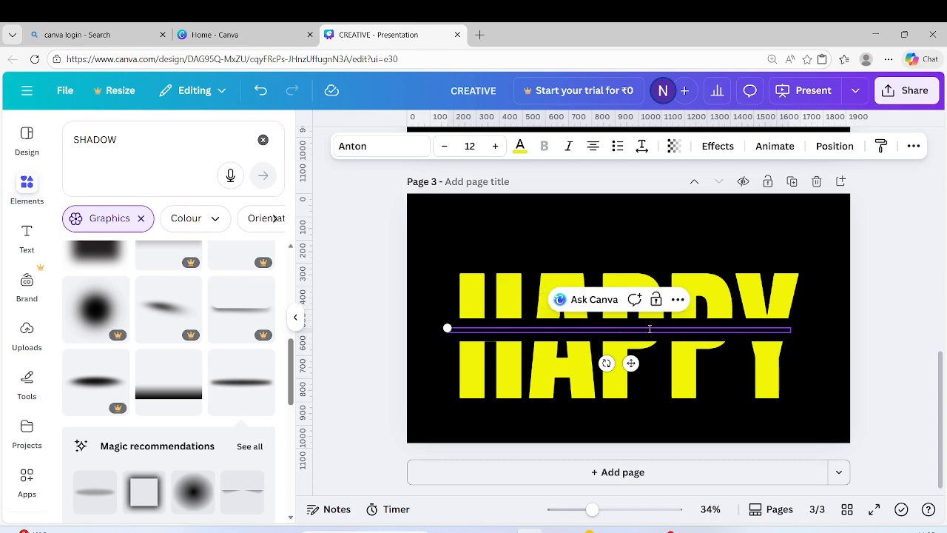
pyautogui.write('B')
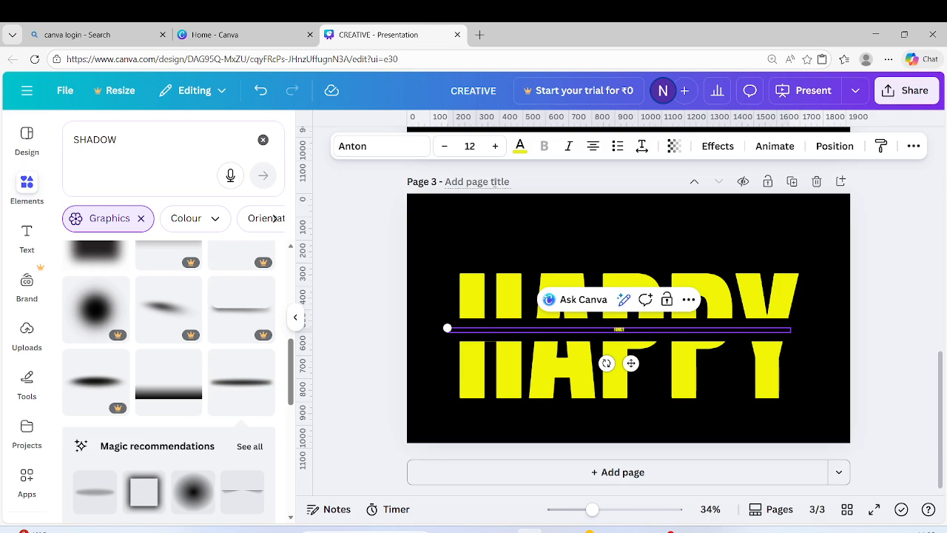
# Increase the FAMILY text to font size 56 and centre it vertically within the black bar.
pyautogui.click(497, 149)
pyautogui.click(497, 150)
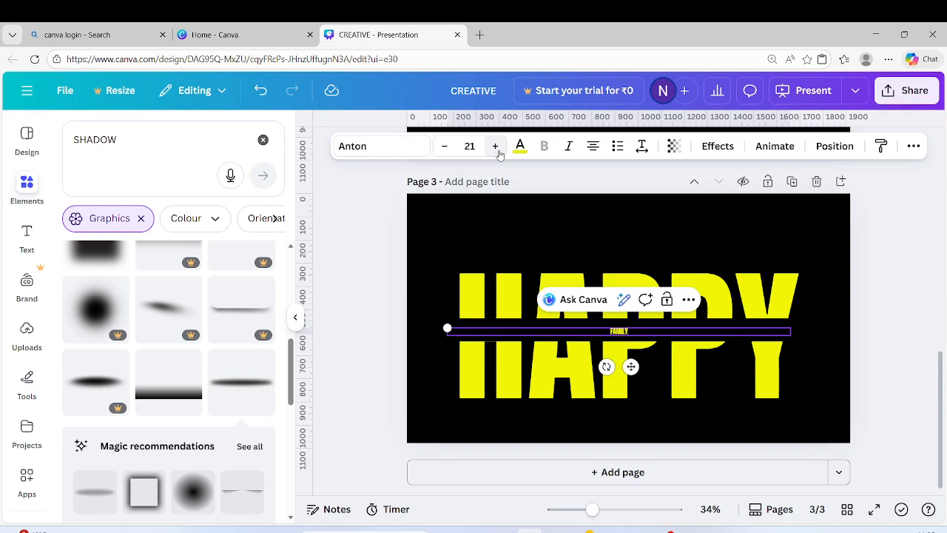
pyautogui.click(497, 150)
pyautogui.click(498, 150)
pyautogui.click(497, 150)
pyautogui.click(498, 150)
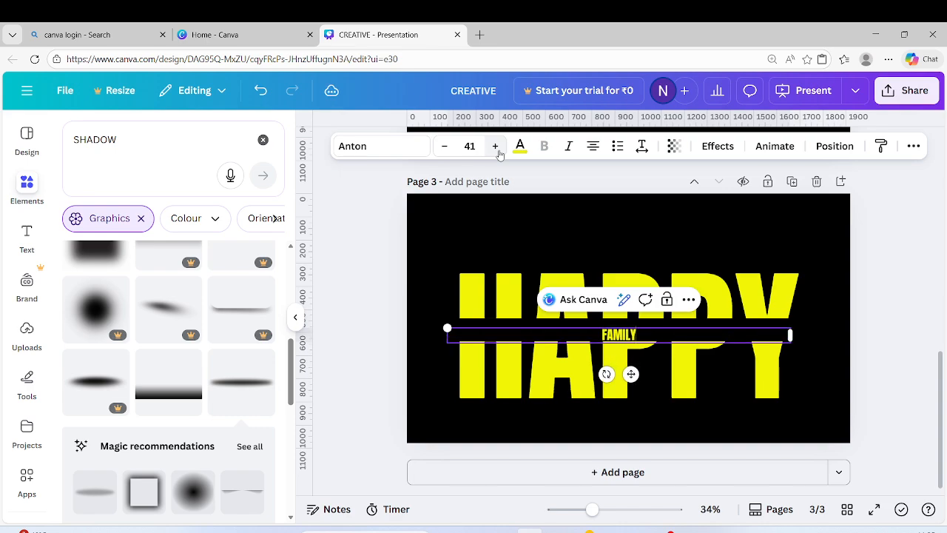
pyautogui.click(497, 149)
pyautogui.click(497, 149)
pyautogui.click(497, 150)
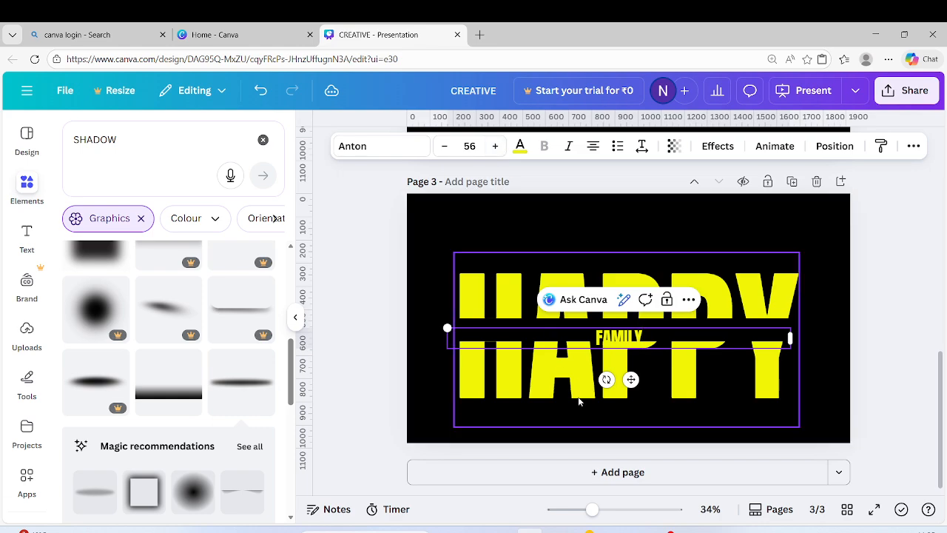
pyautogui.moveTo(633, 379); pyautogui.dragTo(635, 376)
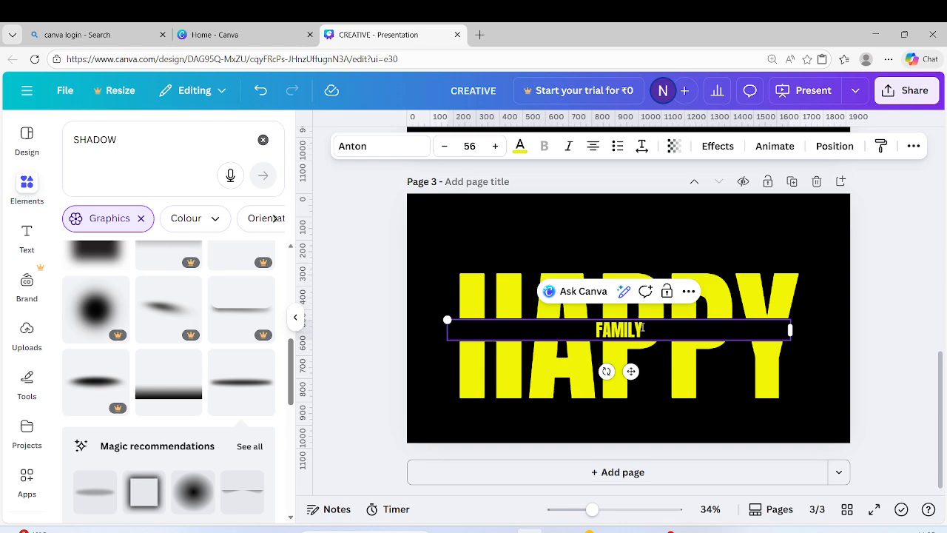
# Change the font of the FAMILY text on page 3 to Horizon, trying Glacial Indifference and League Spartan first.
pyautogui.moveTo(644, 328); pyautogui.dragTo(595, 329)
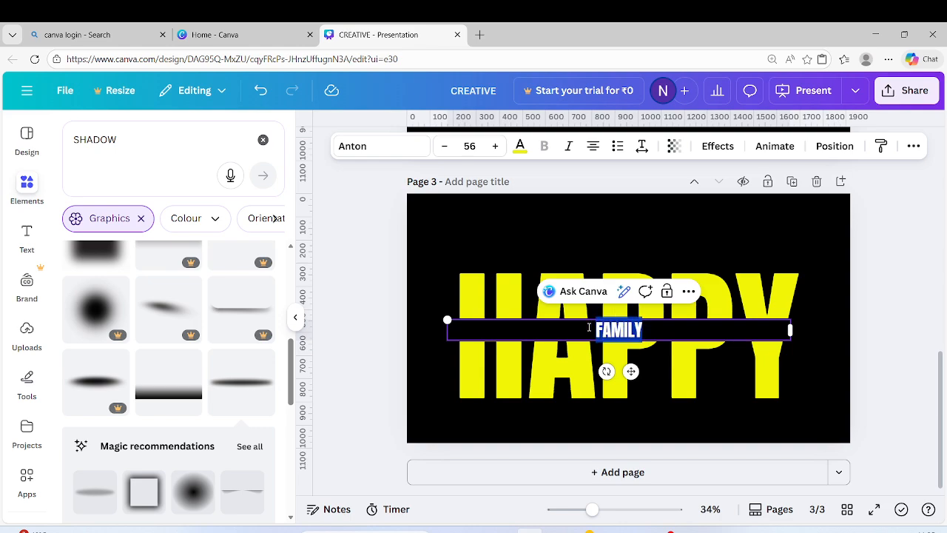
pyautogui.click(715, 147)
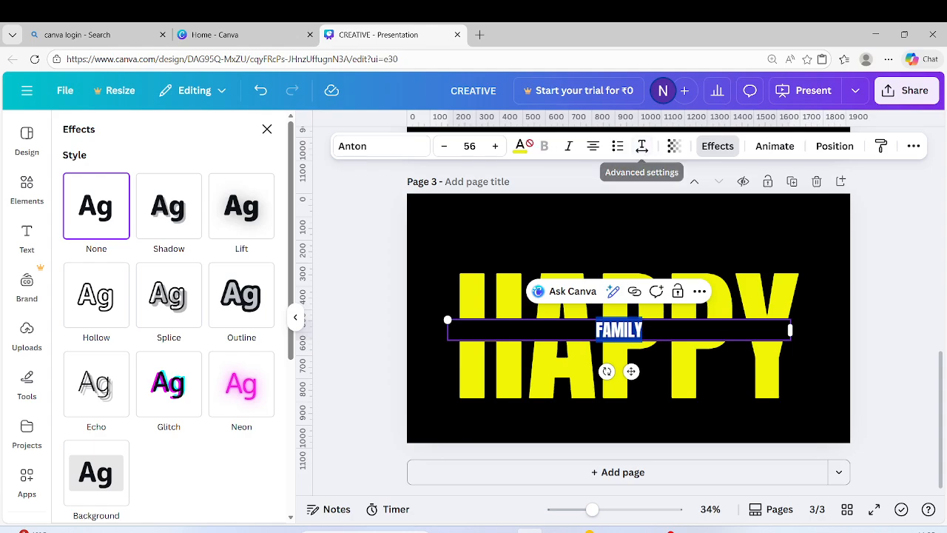
pyautogui.click(361, 151)
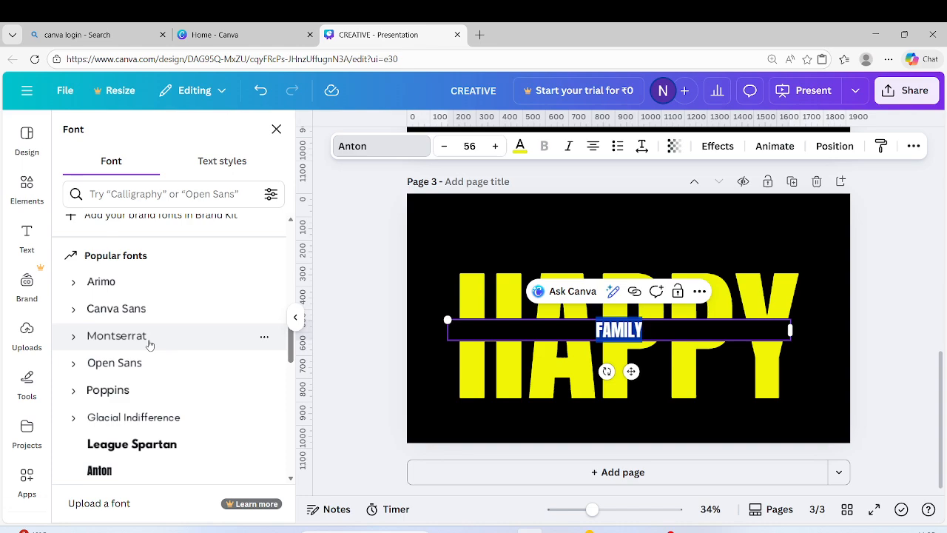
pyautogui.scroll(-1, 142, 355)
pyautogui.scroll(-1, 143, 356)
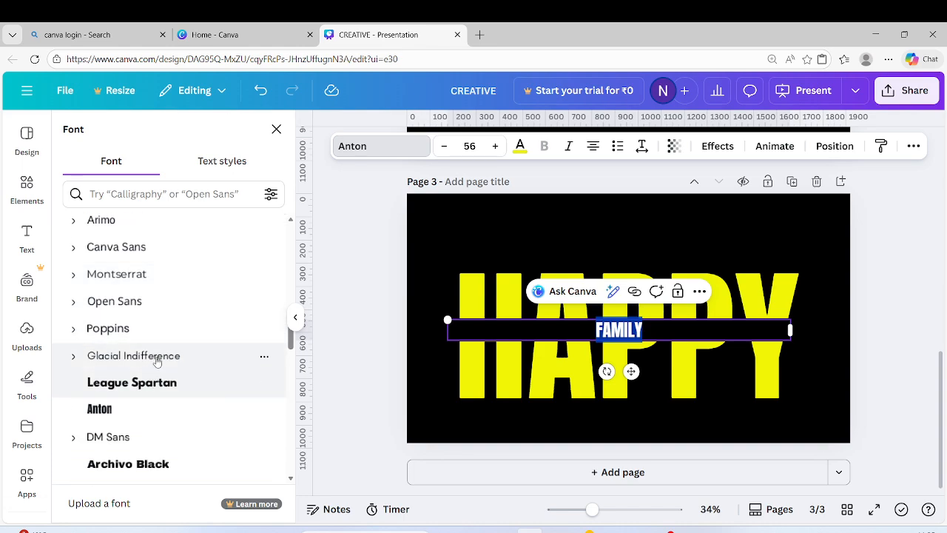
pyautogui.click(156, 357)
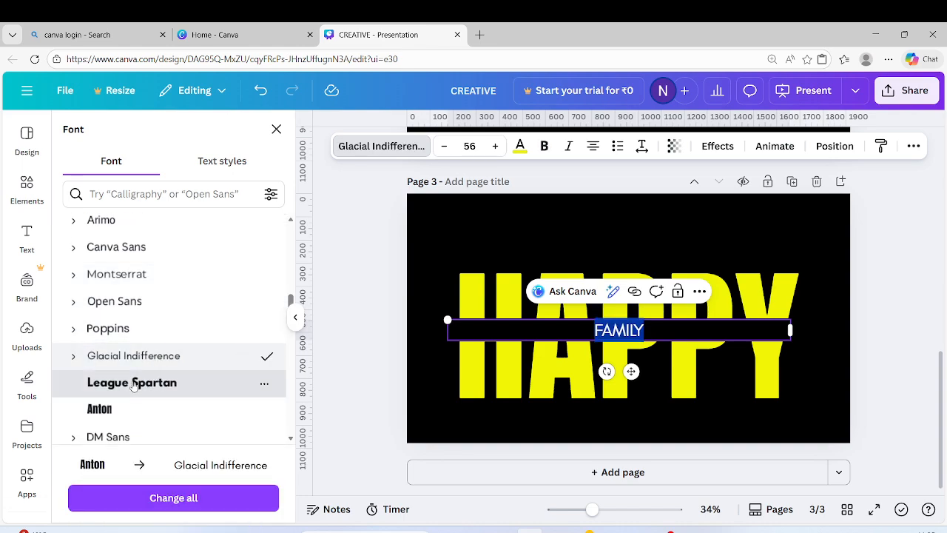
pyautogui.click(133, 381)
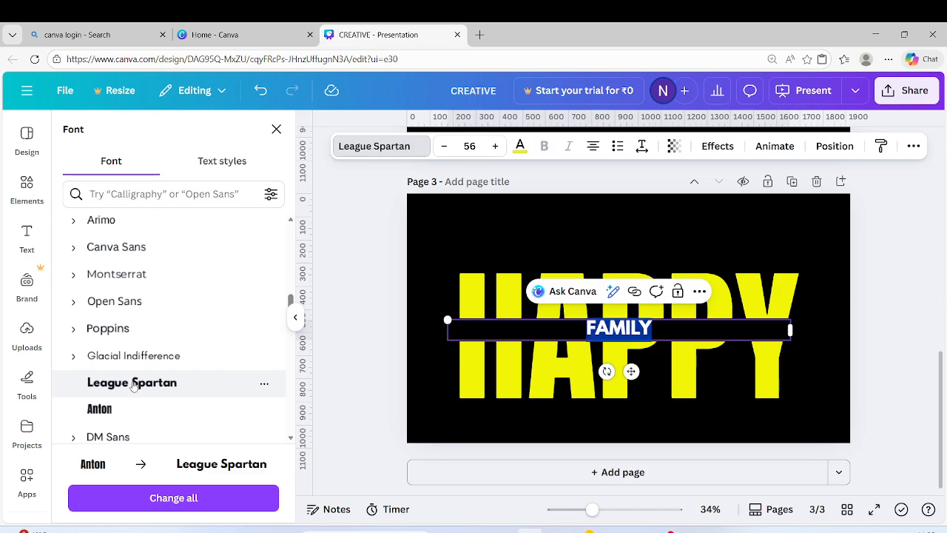
pyautogui.scroll(-3, 148, 396)
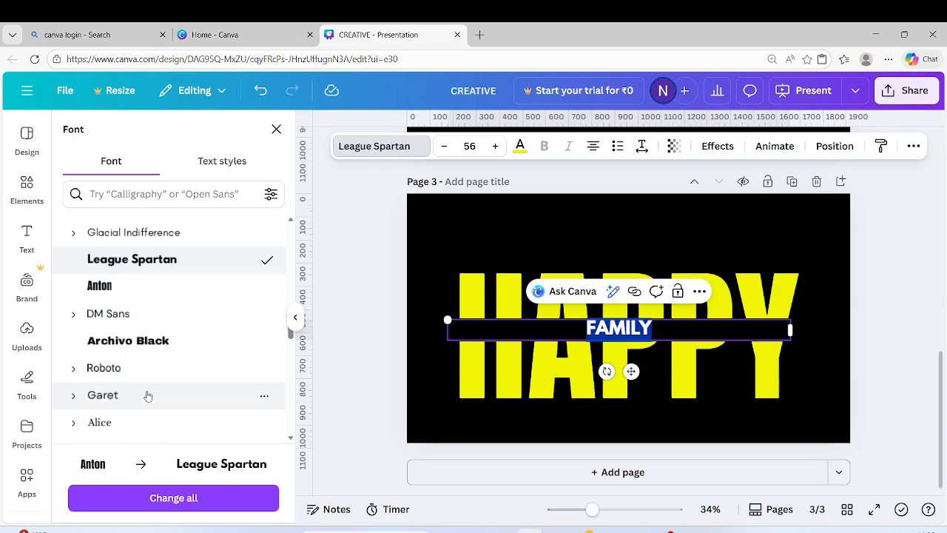
pyautogui.scroll(-3, 148, 395)
pyautogui.scroll(-4, 145, 392)
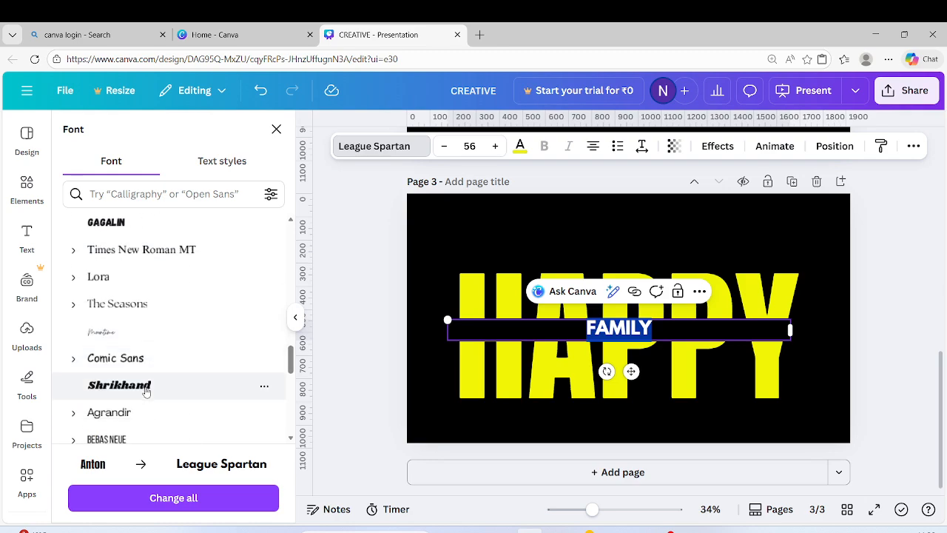
pyautogui.scroll(-3, 105, 390)
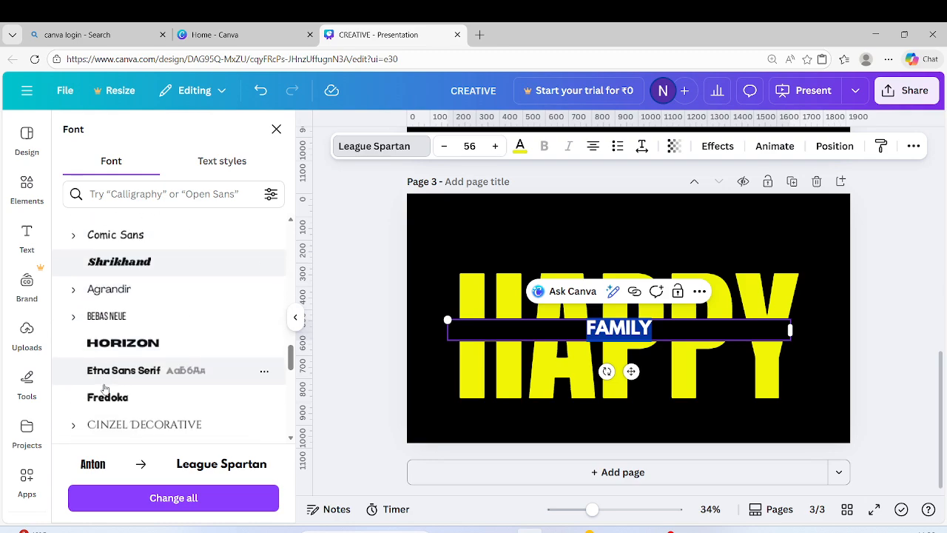
pyautogui.click(135, 345)
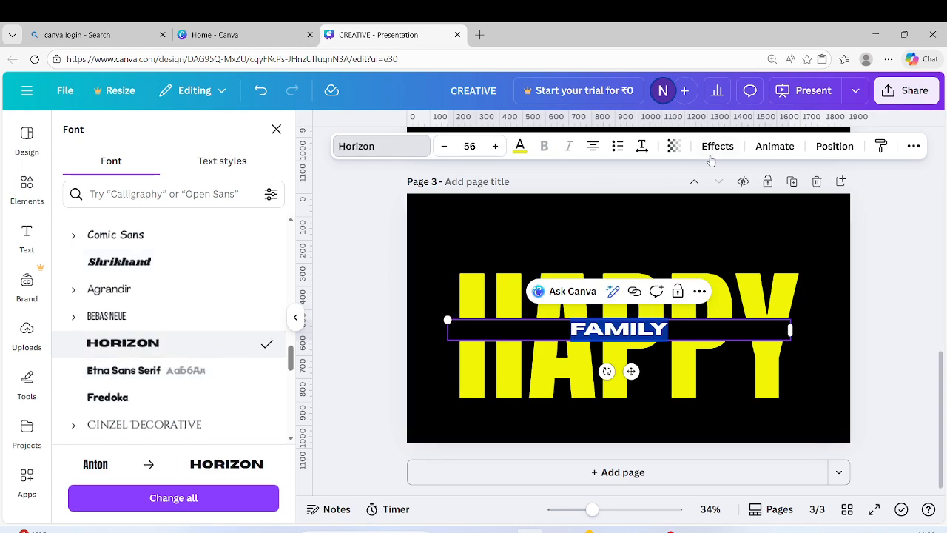
# Widen the letter spacing of the FAMILY text so it stretches from the A to the second P of HAPPY.
pyautogui.click(642, 145)
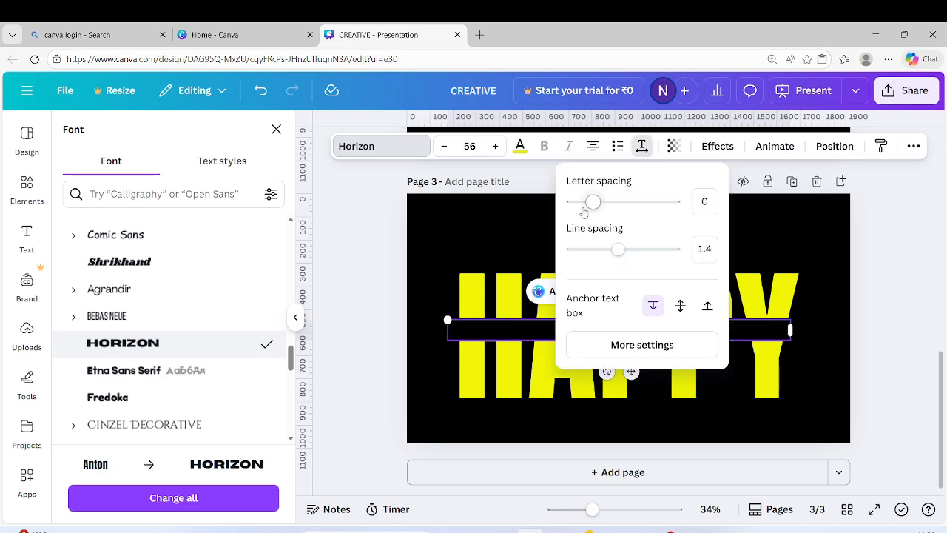
pyautogui.moveTo(593, 204); pyautogui.dragTo(669, 201)
pyautogui.click(356, 303)
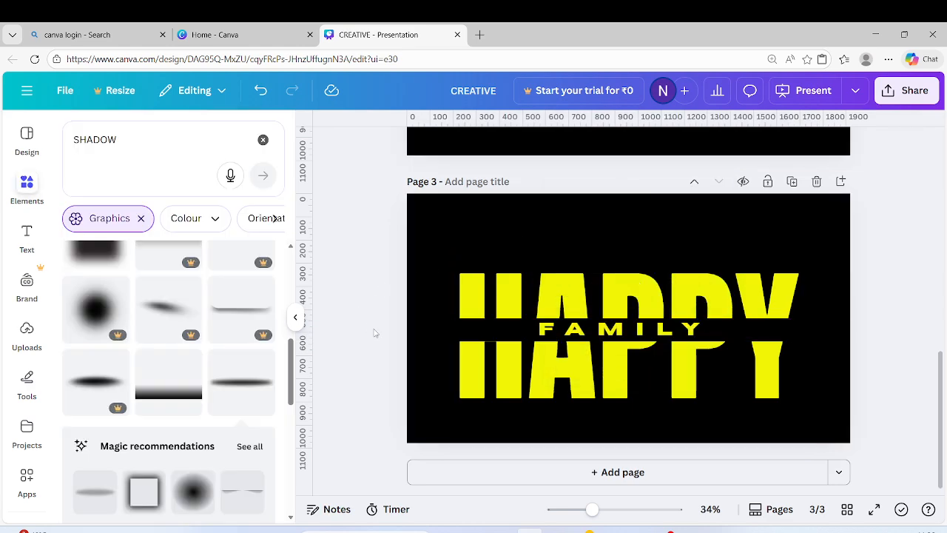
# Recolour the whole FAMILY text white.
pyautogui.click(631, 335)
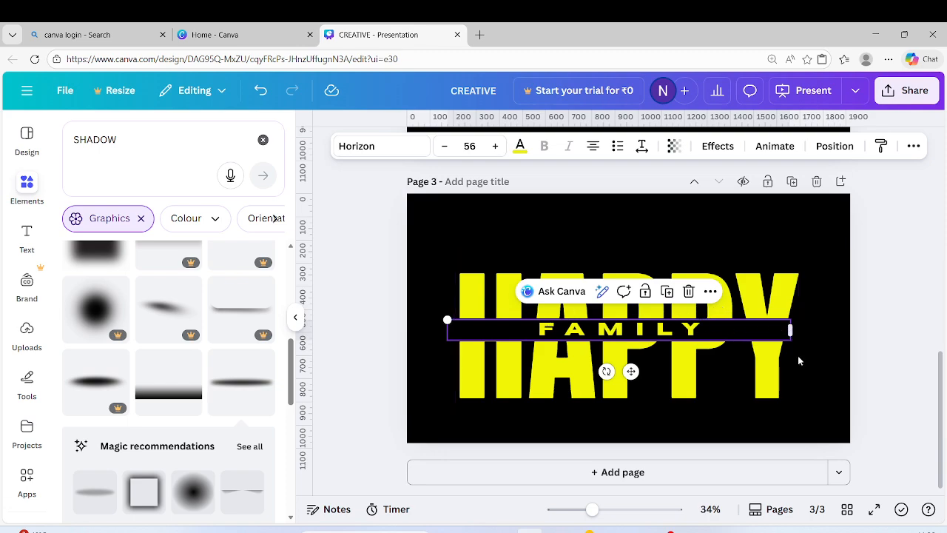
pyautogui.click(703, 327)
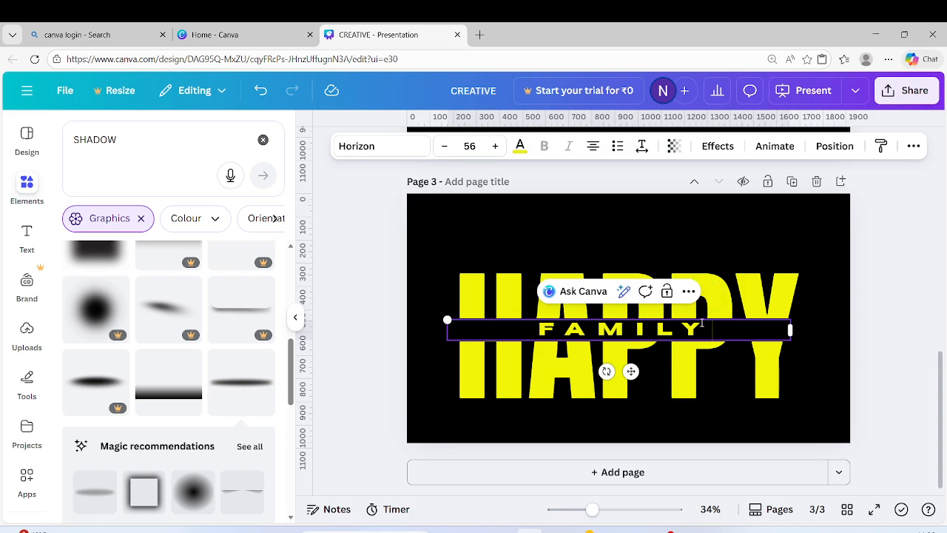
pyautogui.moveTo(700, 325); pyautogui.dragTo(536, 329)
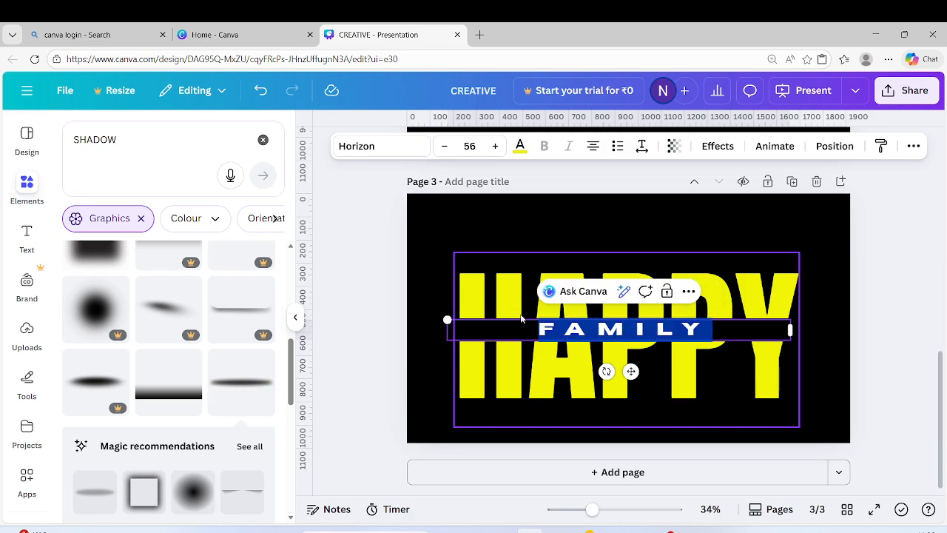
pyautogui.click(520, 145)
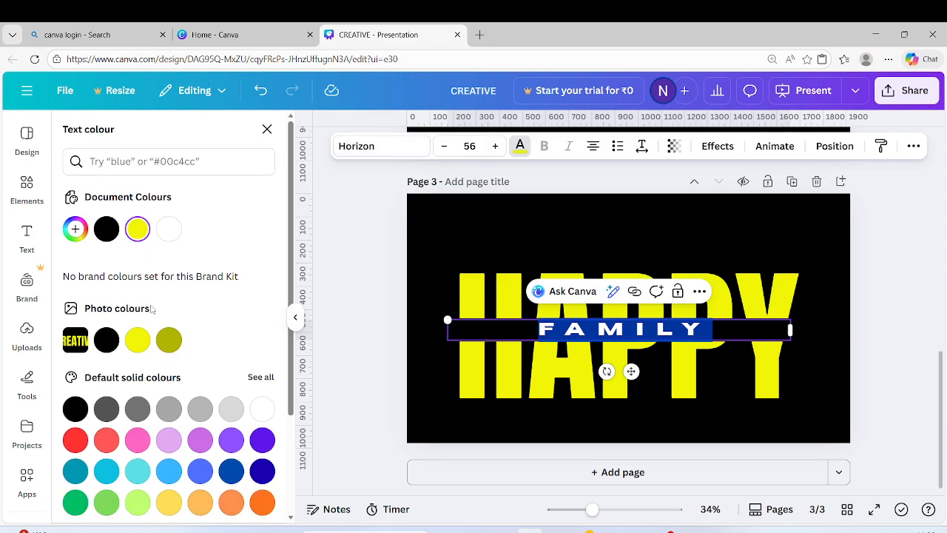
pyautogui.click(262, 408)
pyautogui.click(367, 380)
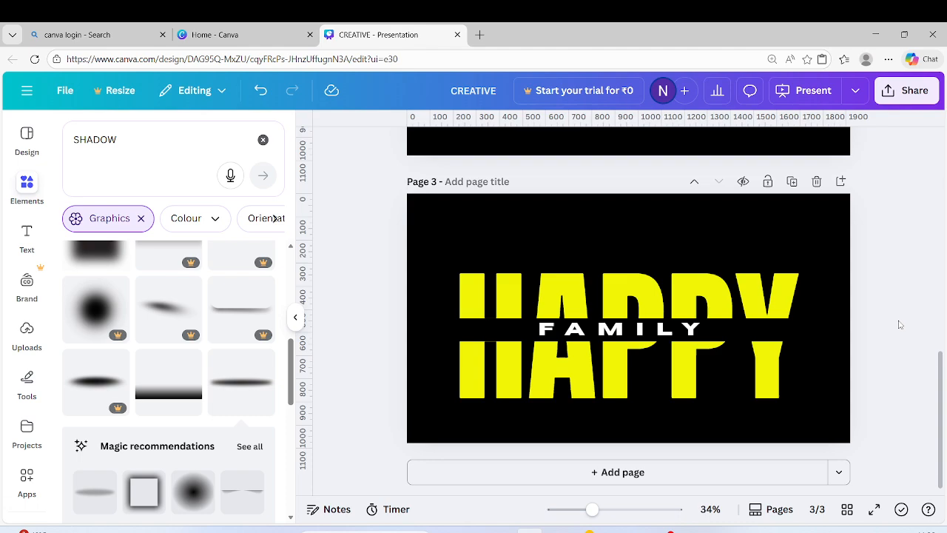
# Add a fourth page and paste a copy of the HAPPY text from page 3 onto it.
pyautogui.click(594, 472)
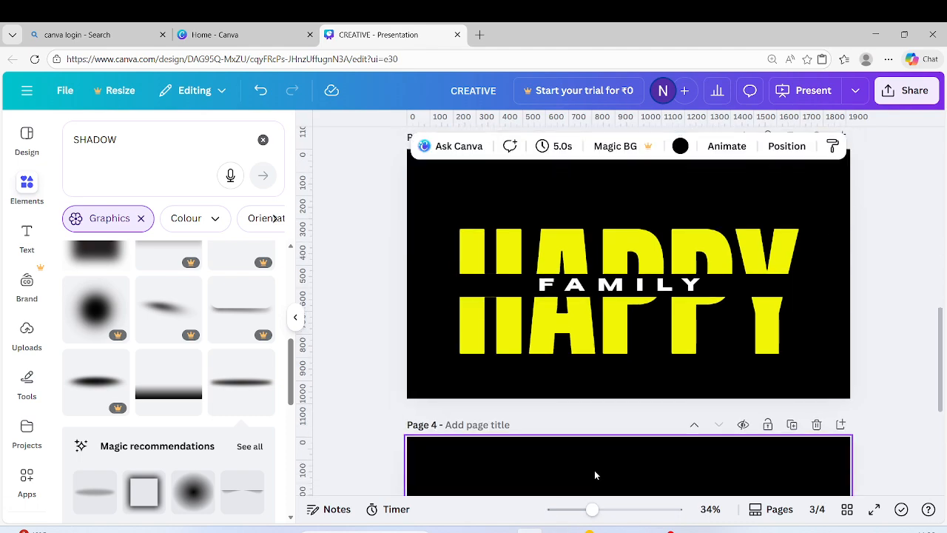
pyautogui.scroll(3, 531, 221)
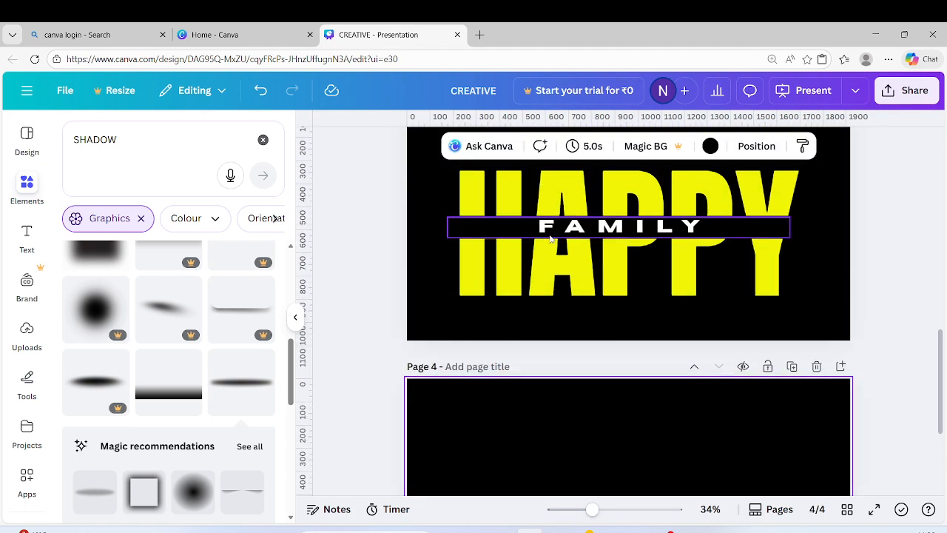
pyautogui.click(651, 268)
pyautogui.rightClick(652, 271)
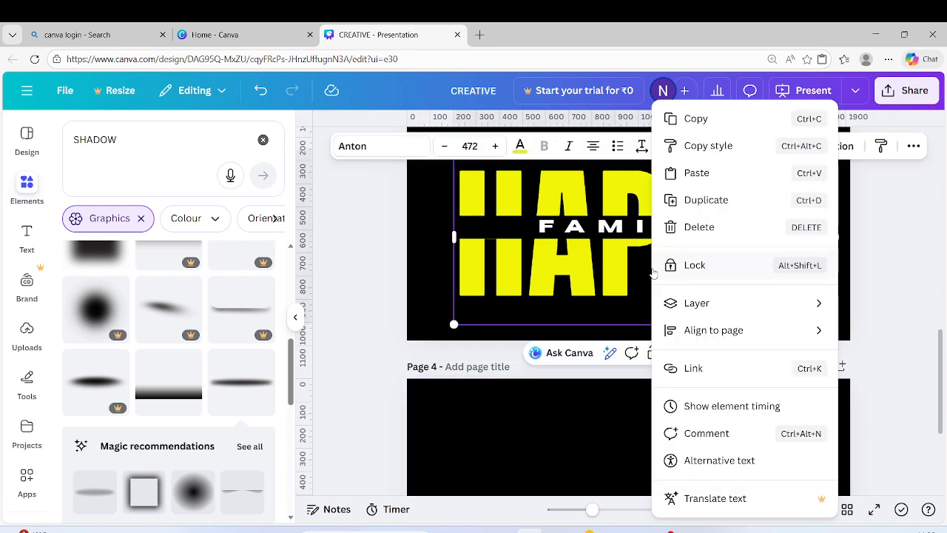
pyautogui.click(698, 119)
pyautogui.scroll(-3, 654, 332)
pyautogui.rightClick(654, 332)
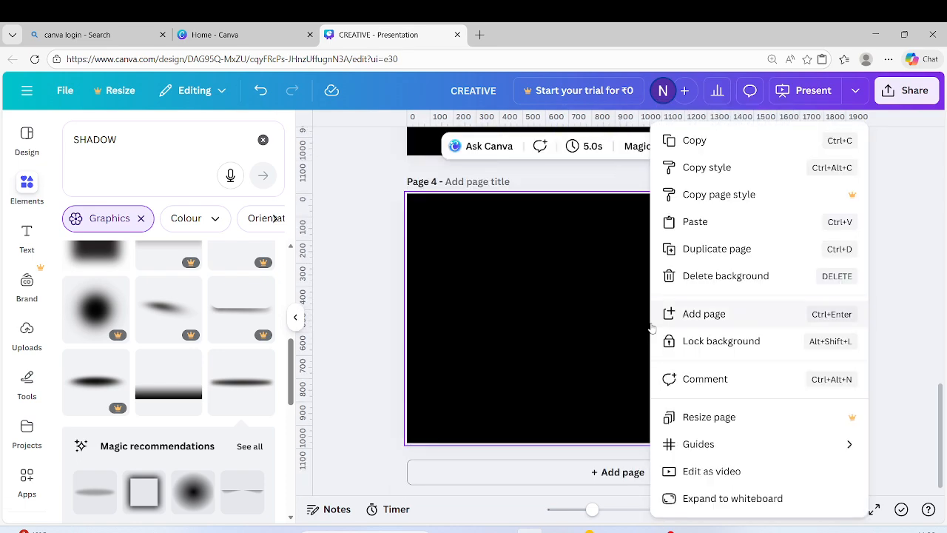
pyautogui.click(700, 218)
# Replace the copied HAPPY text on page 4 with LIFE.
pyautogui.doubleClick(790, 336)
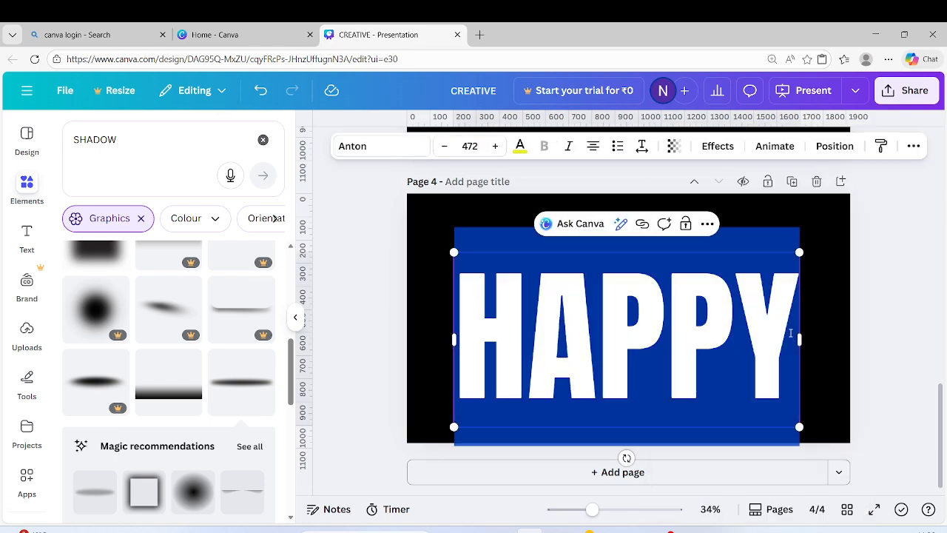
pyautogui.press('BackSpace')
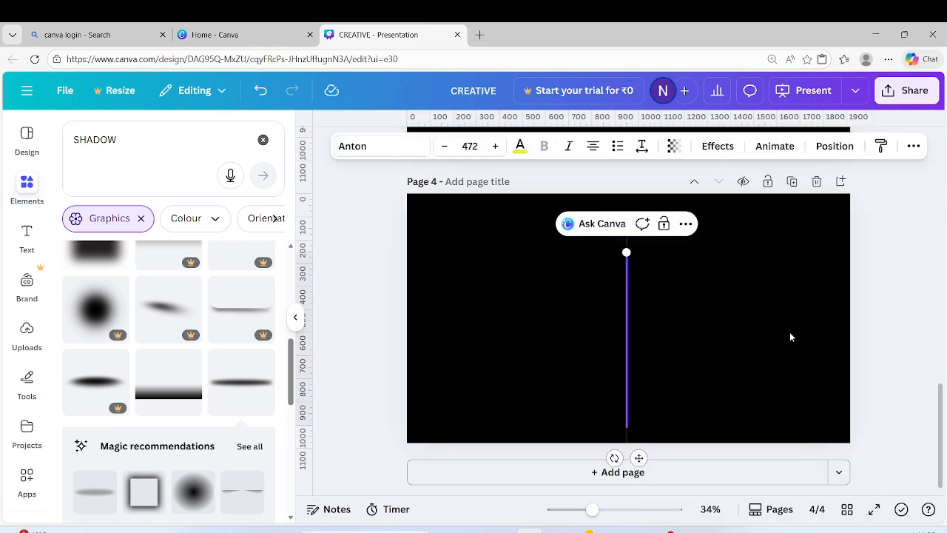
pyautogui.write('LIFE')
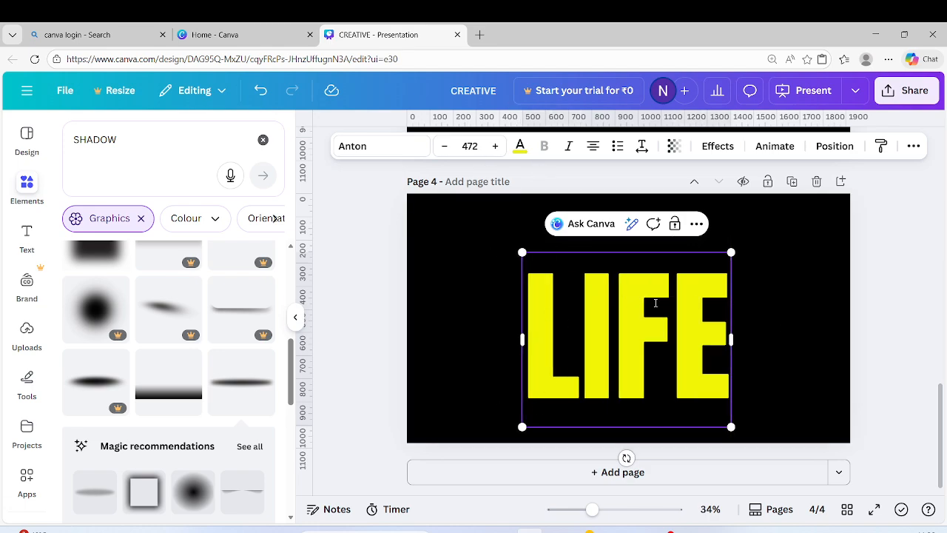
# Recolour the LIFE text with the document's white and move it slightly upward on page 4.
pyautogui.moveTo(710, 316); pyautogui.dragTo(485, 196)
pyautogui.click(521, 146)
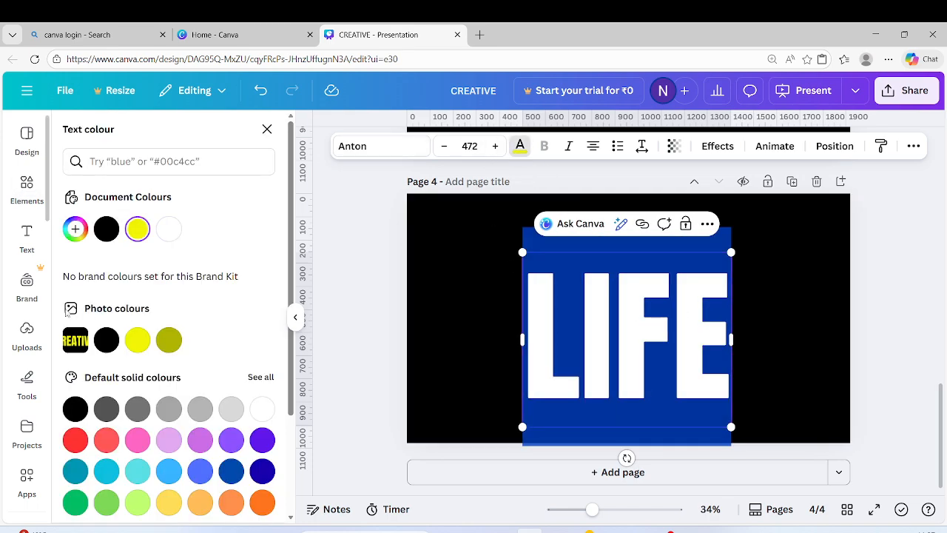
pyautogui.click(169, 231)
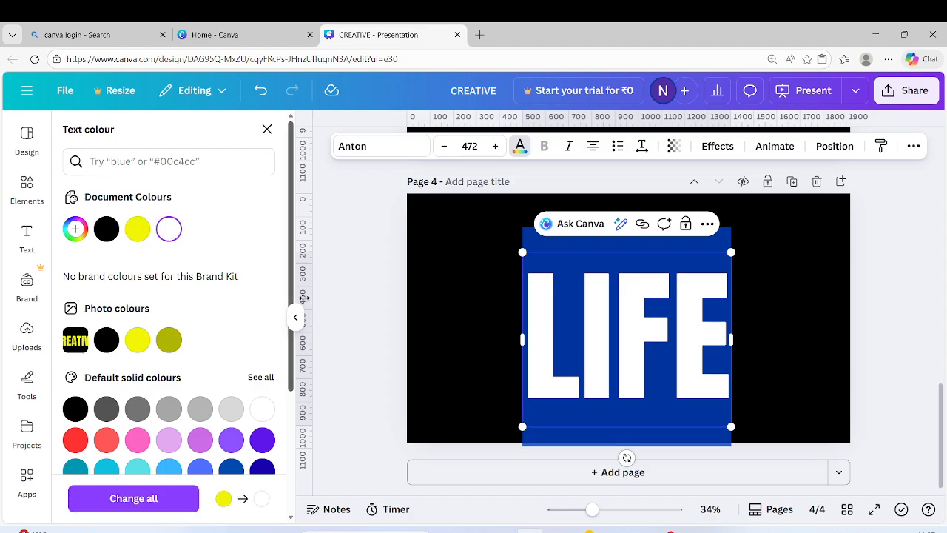
pyautogui.click(345, 290)
pyautogui.click(348, 300)
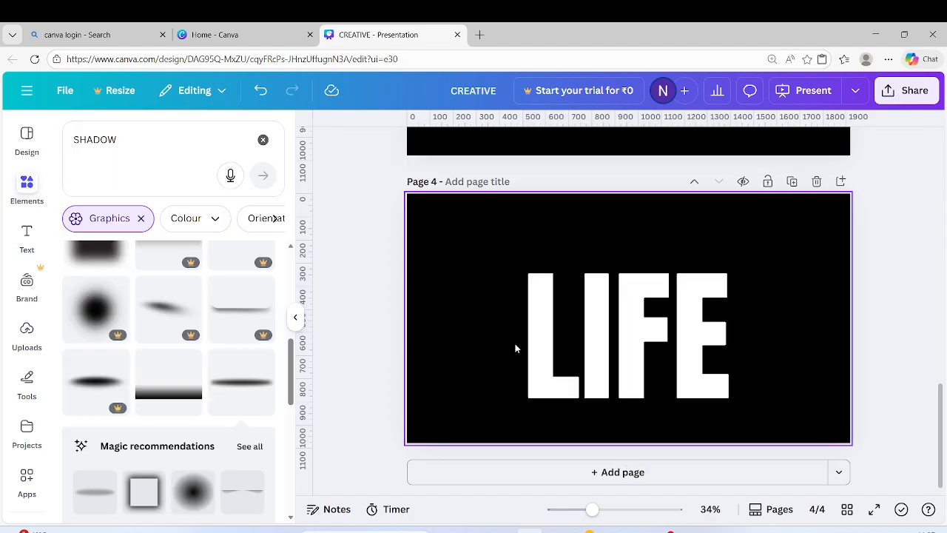
pyautogui.click(554, 356)
pyautogui.moveTo(554, 357); pyautogui.dragTo(552, 342)
pyautogui.click(365, 325)
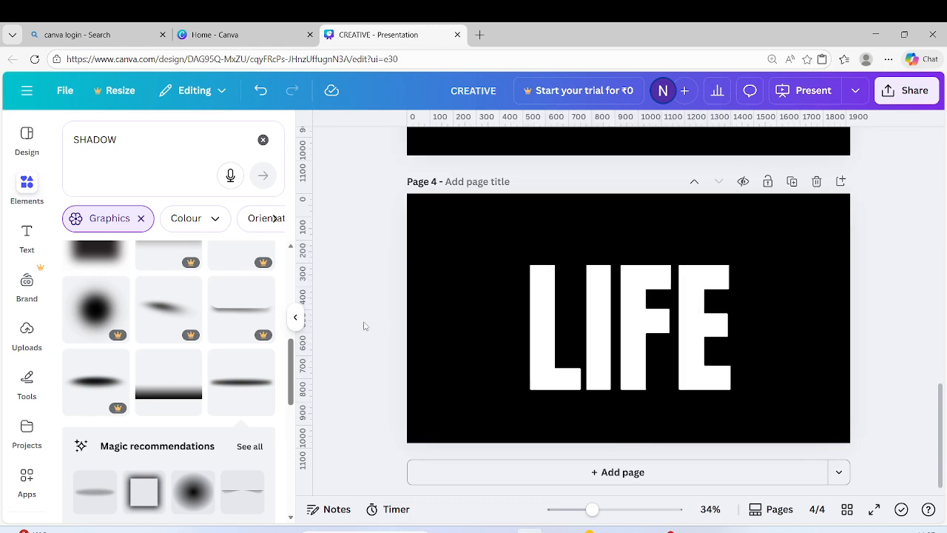
# Replace the SHADOW element search with a graphics search for CURVE.
pyautogui.click(25, 190)
pyautogui.click(136, 153)
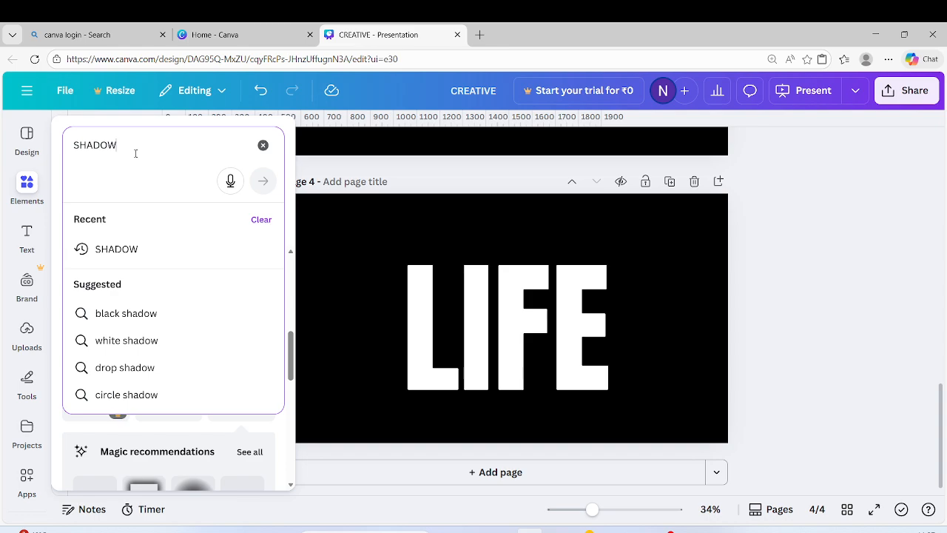
pyautogui.press('BackSpace')
pyautogui.press('BackSpace')
pyautogui.press('BackSpace')
pyautogui.press('BackSpace')
pyautogui.press('BackSpace')
pyautogui.press('BackSpace')
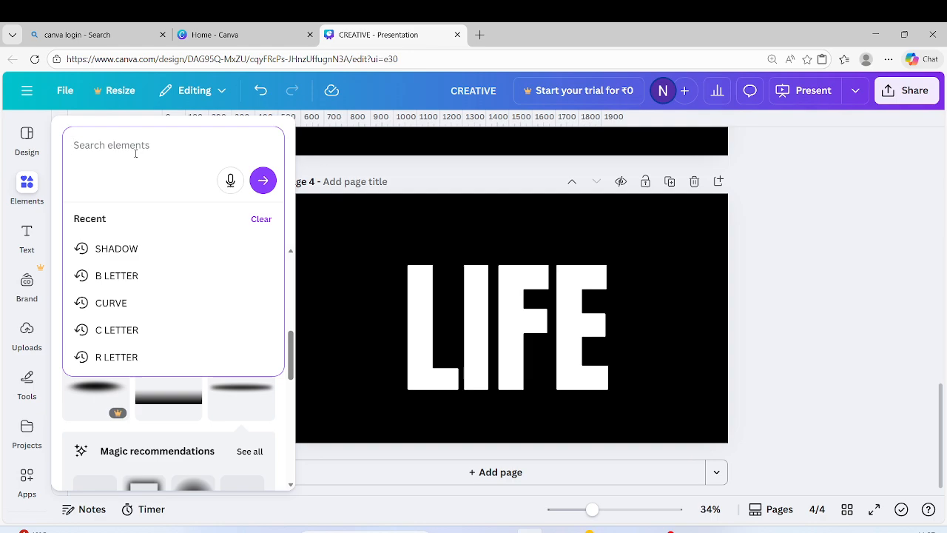
pyautogui.moveTo(32, 185)
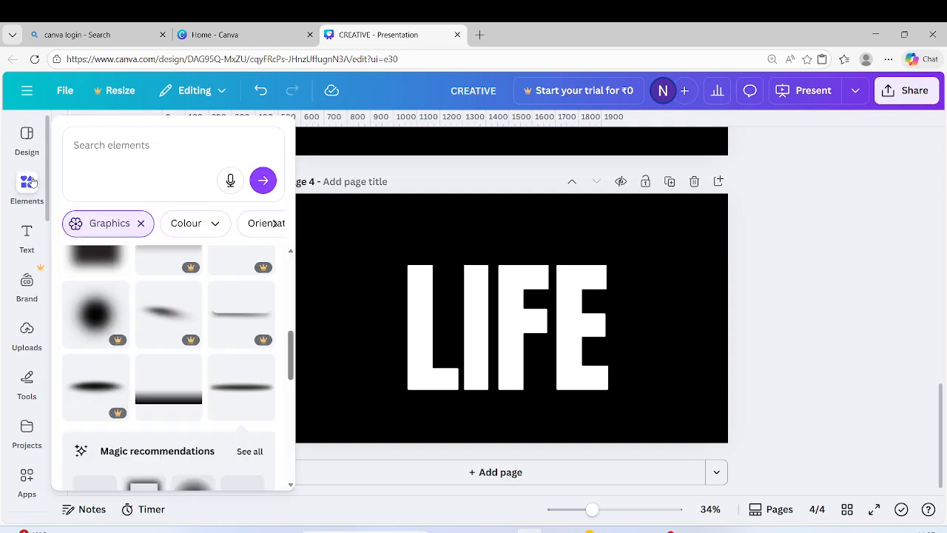
pyautogui.click(155, 146)
pyautogui.write('CU')
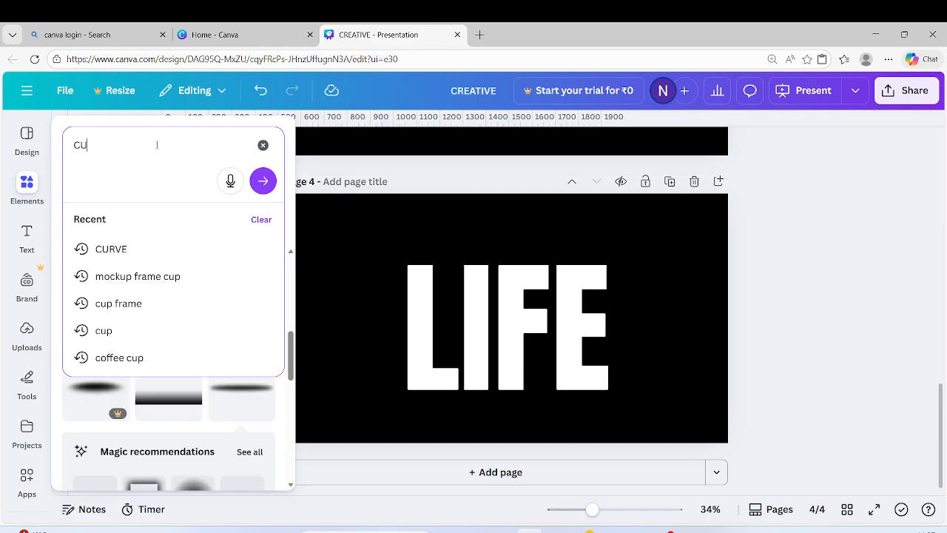
pyautogui.write('RVE')
pyautogui.press('Return')
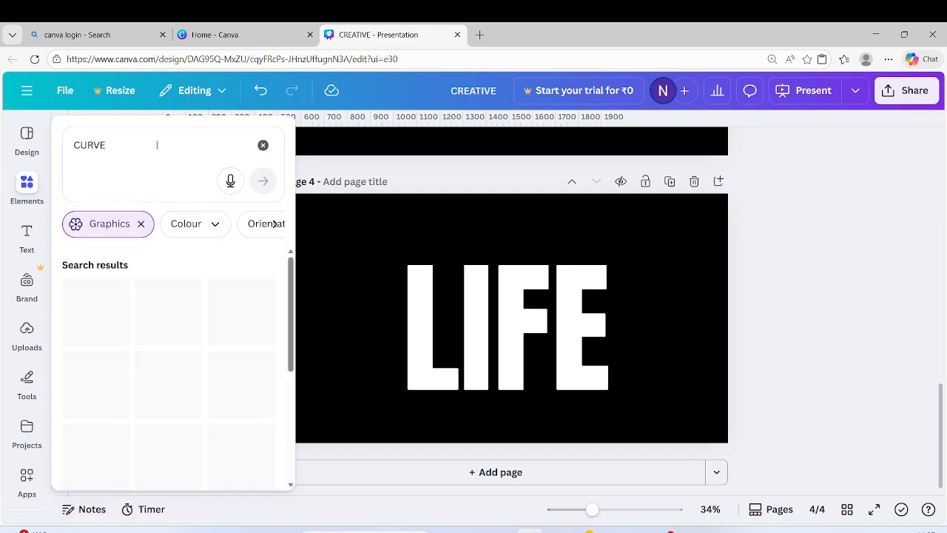
# Find the free dark red tapered wave among the curve graphics and add it to page 4.
pyautogui.scroll(-1, 166, 419)
pyautogui.scroll(-5, 166, 419)
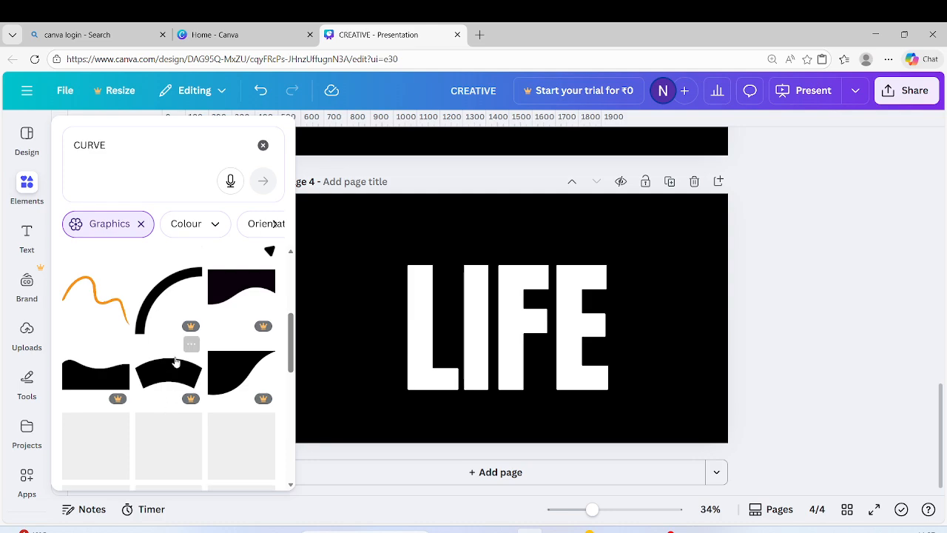
pyautogui.scroll(-8, 153, 364)
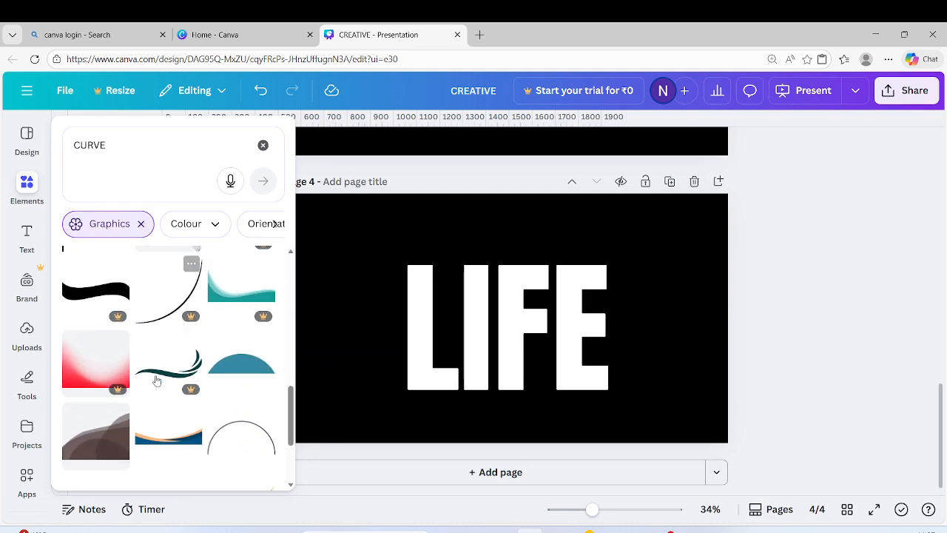
pyautogui.scroll(-6, 153, 391)
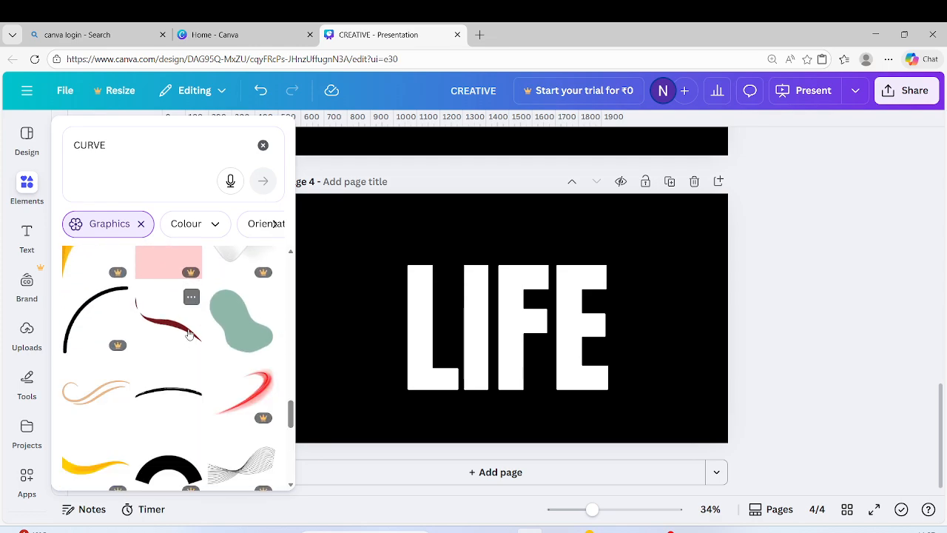
pyautogui.click(194, 342)
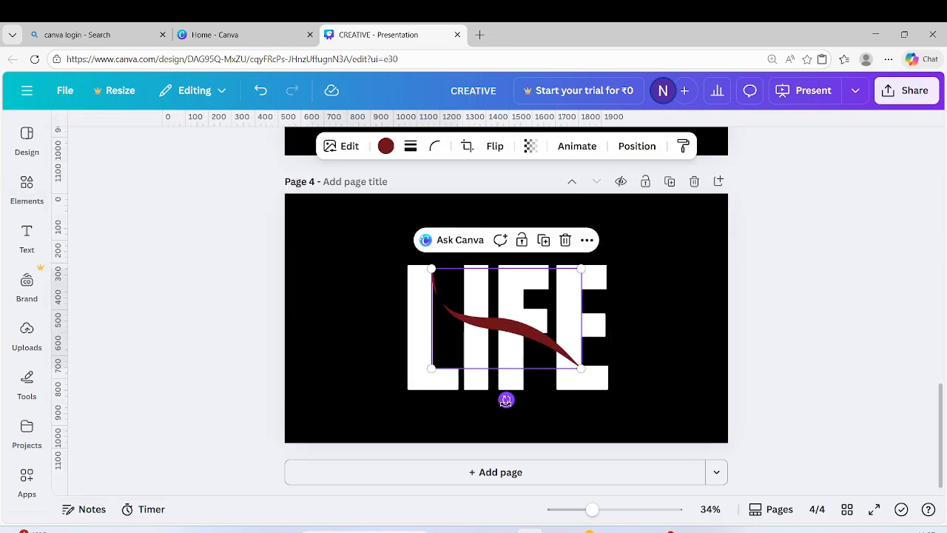
# Rotate the dark red curve to a near-horizontal wave and enlarge it to span the full width of the LIFE text.
pyautogui.moveTo(506, 400); pyautogui.dragTo(521, 353)
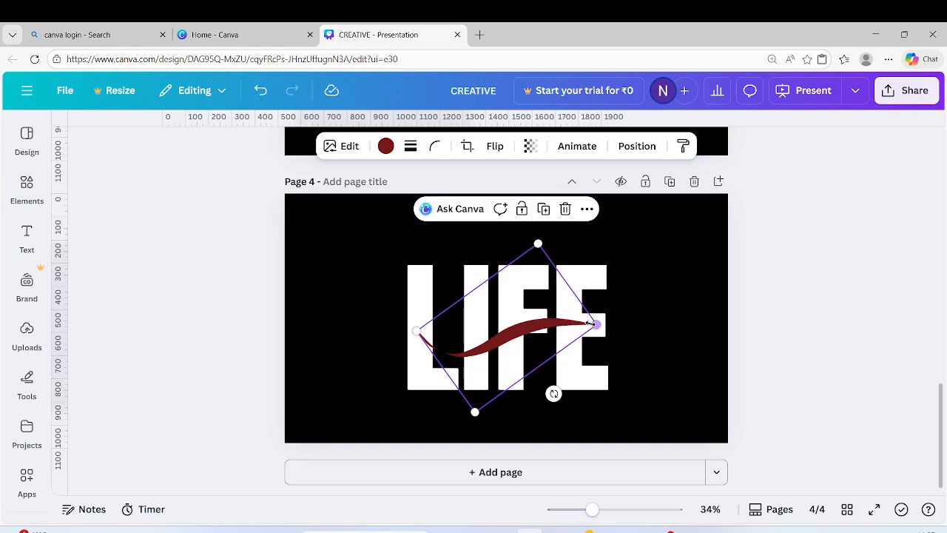
pyautogui.moveTo(596, 323); pyautogui.dragTo(604, 323)
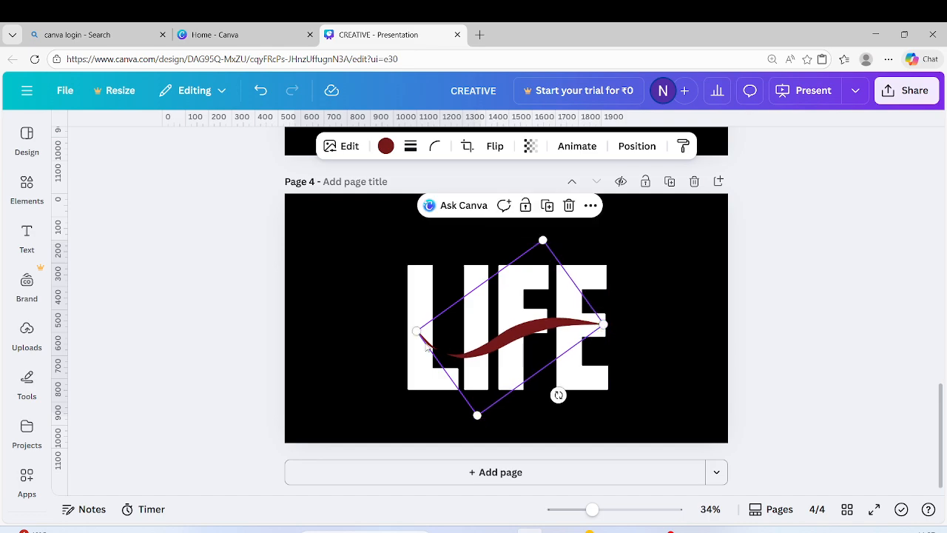
pyautogui.moveTo(416, 331); pyautogui.dragTo(402, 330)
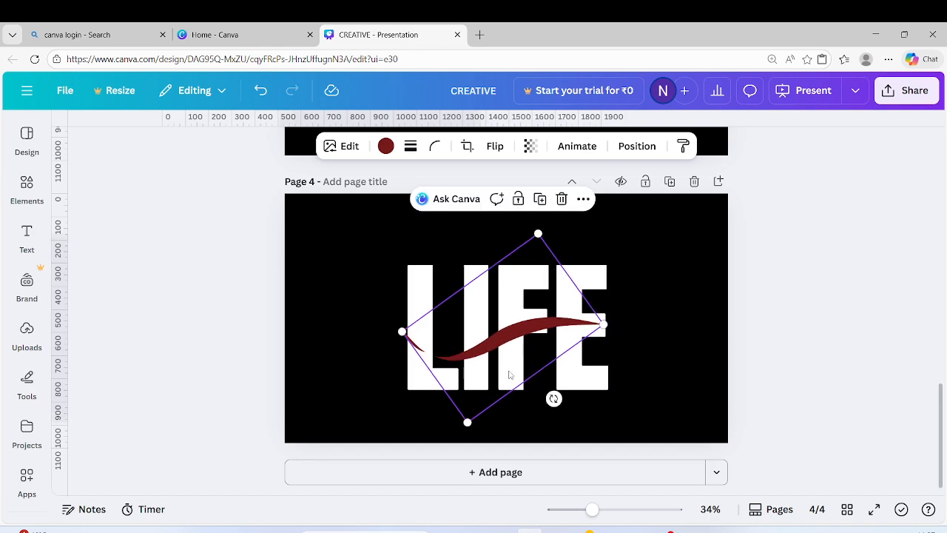
pyautogui.moveTo(469, 406); pyautogui.dragTo(469, 409)
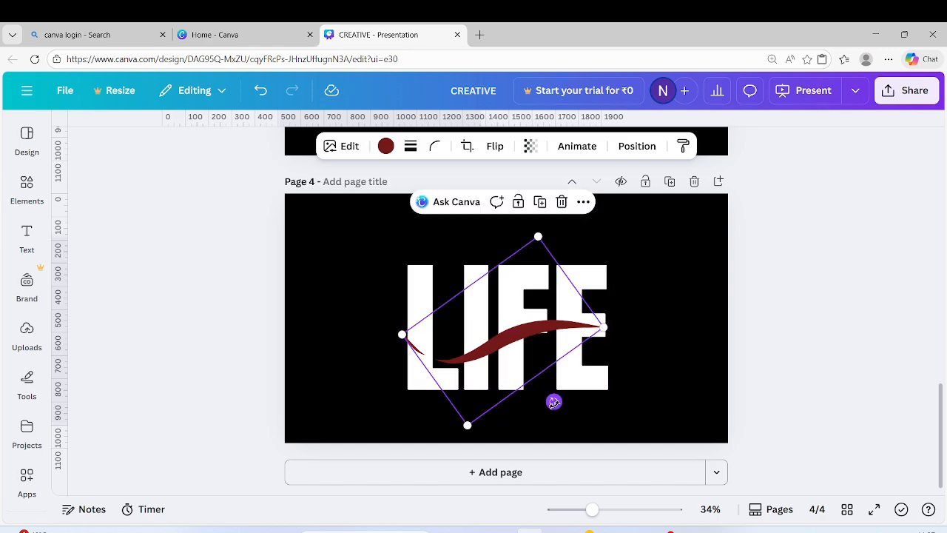
pyautogui.moveTo(554, 403); pyautogui.dragTo(550, 417)
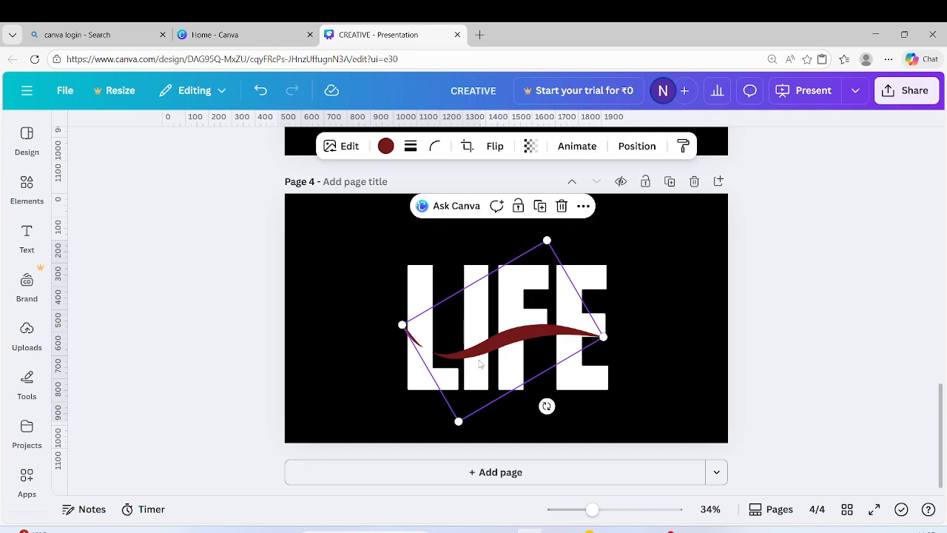
# Duplicate the curve with a slight offset and rotate the copy so its end at the E rises above the original.
pyautogui.moveTo(479, 364); pyautogui.dragTo(488, 337)
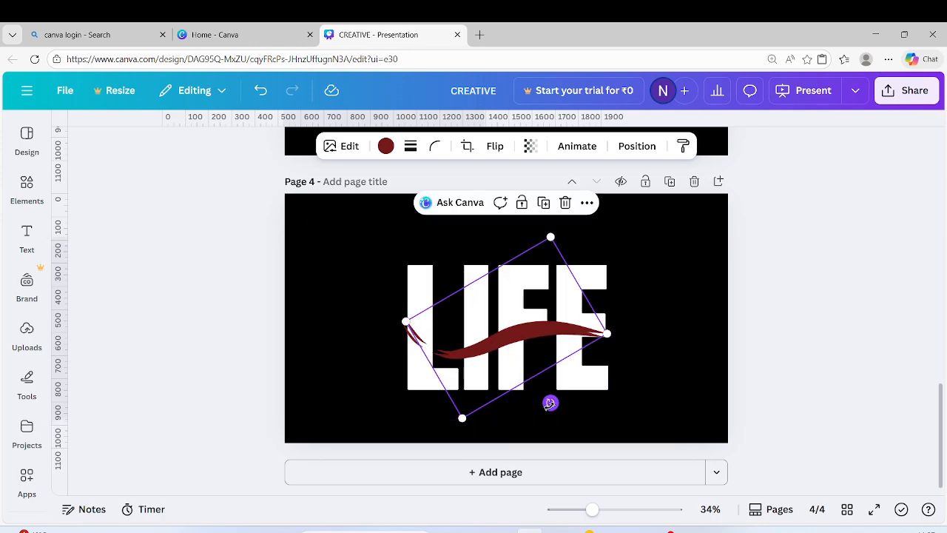
pyautogui.moveTo(550, 403); pyautogui.dragTo(557, 399)
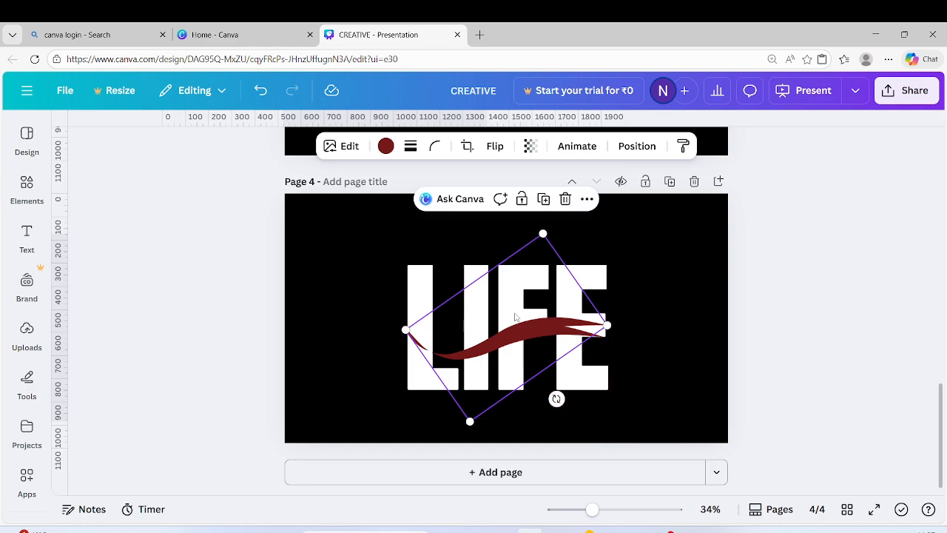
# Recolour both the upper and lower curves with the same medium purple from the default solid colours.
pyautogui.click(385, 147)
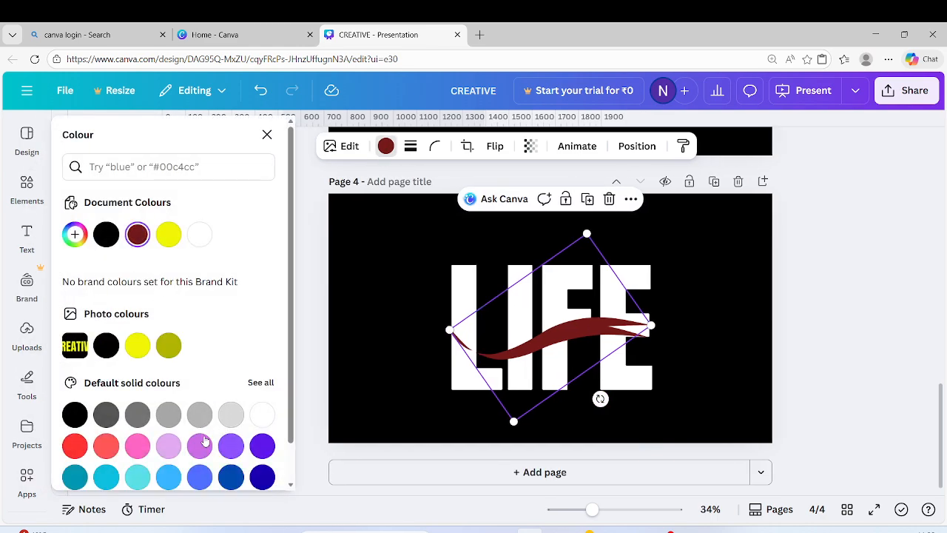
pyautogui.click(200, 445)
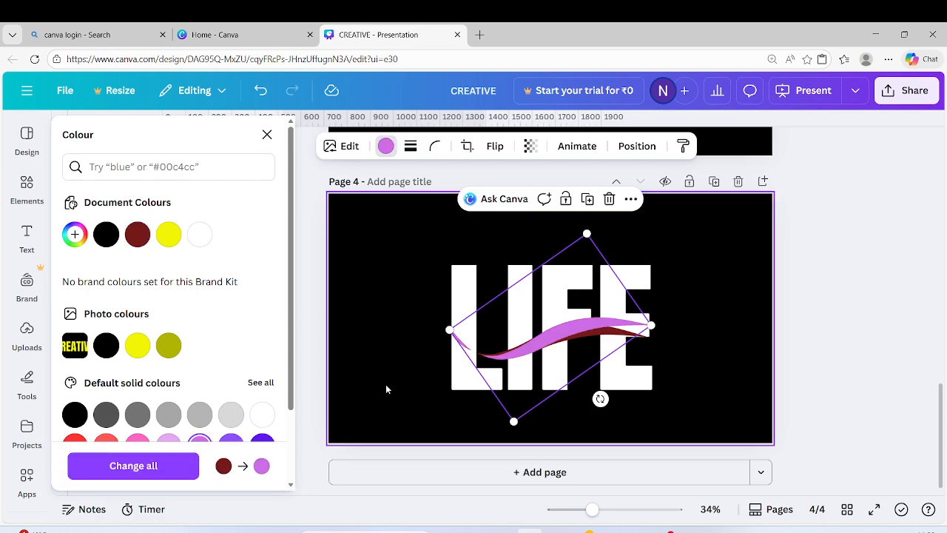
pyautogui.click(671, 360)
pyautogui.click(644, 339)
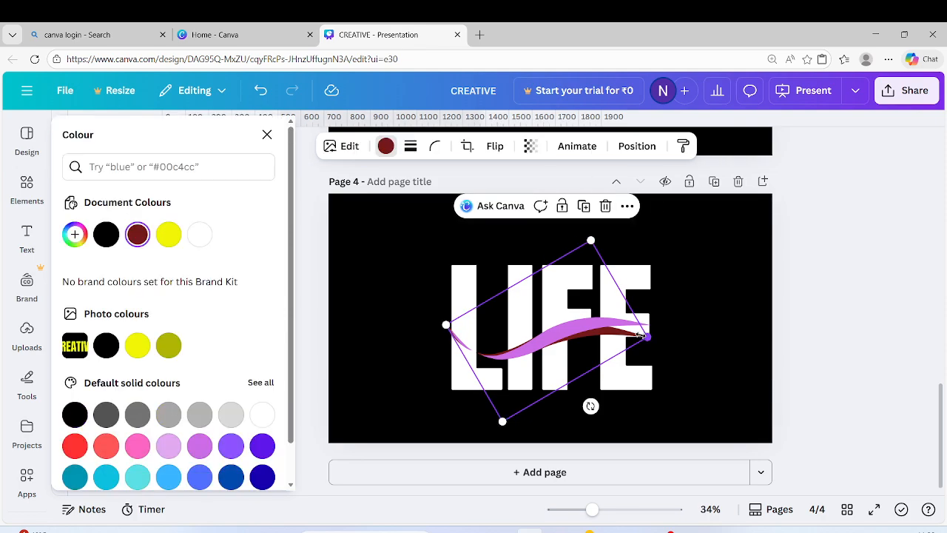
pyautogui.click(199, 447)
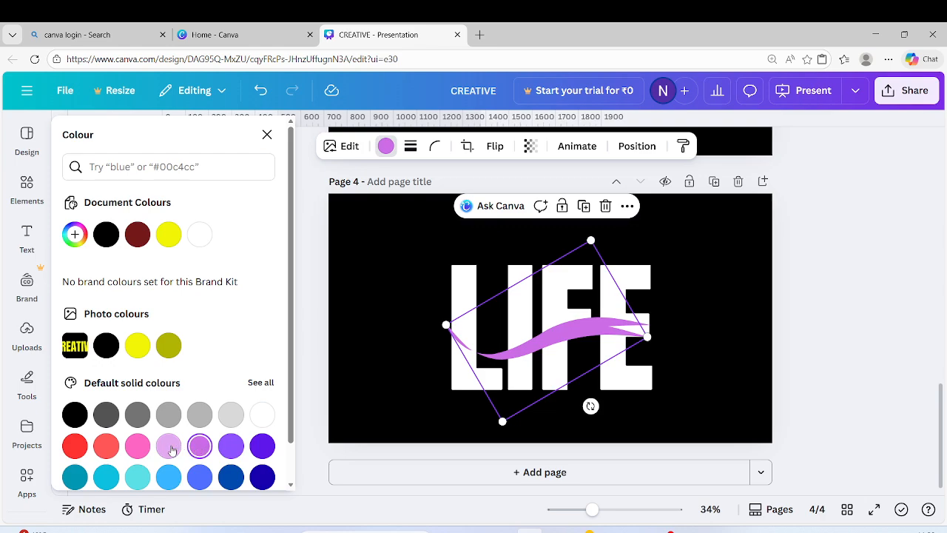
pyautogui.click(169, 446)
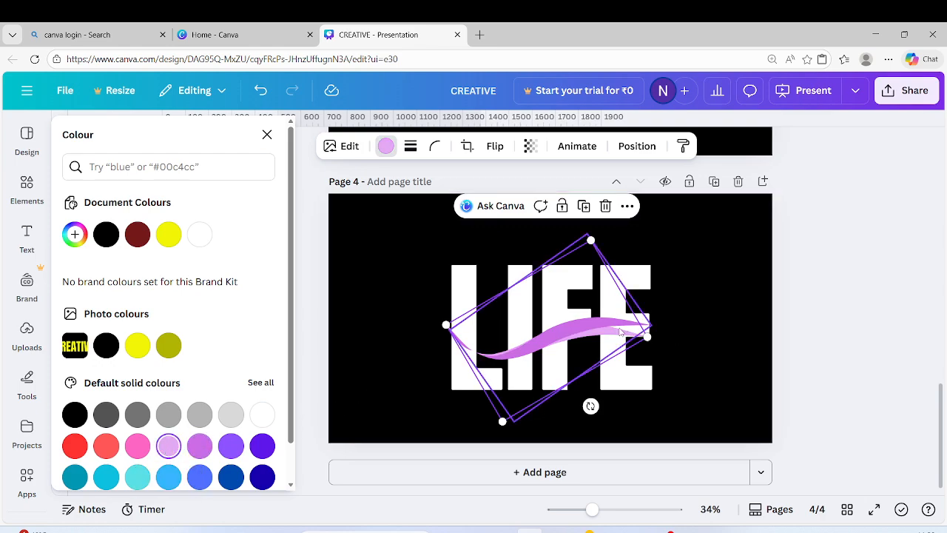
pyautogui.click(199, 446)
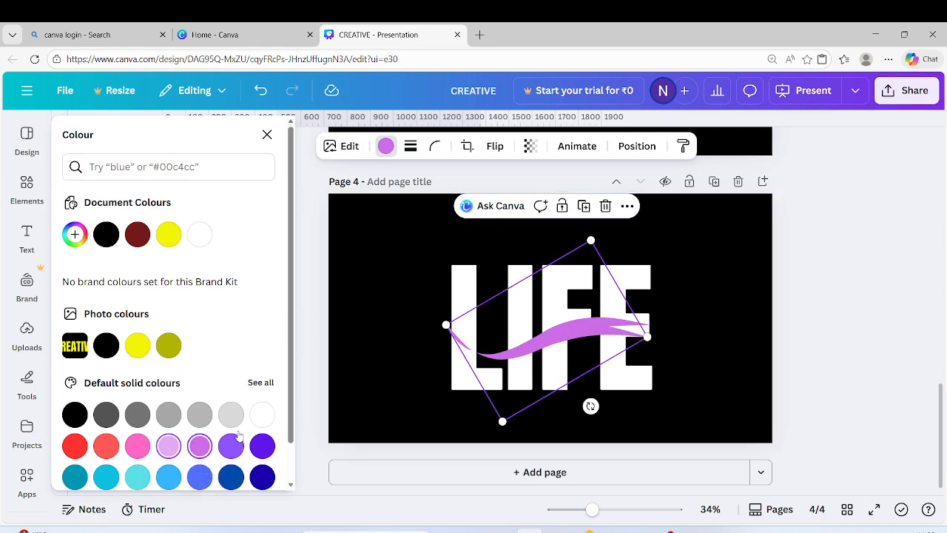
# Recolour the upper curve with the default light purple, leave the lower one medium purple, and deselect everything.
pyautogui.click(595, 324)
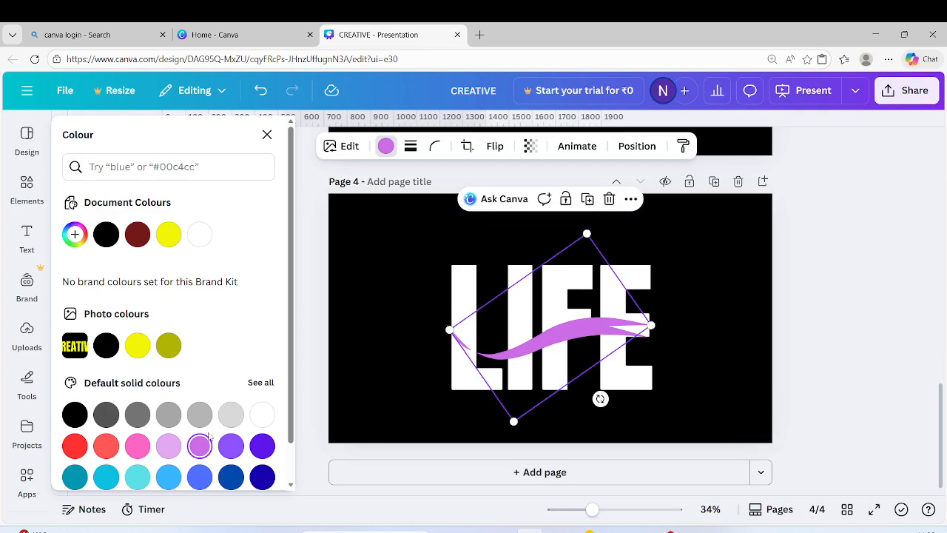
pyautogui.click(169, 445)
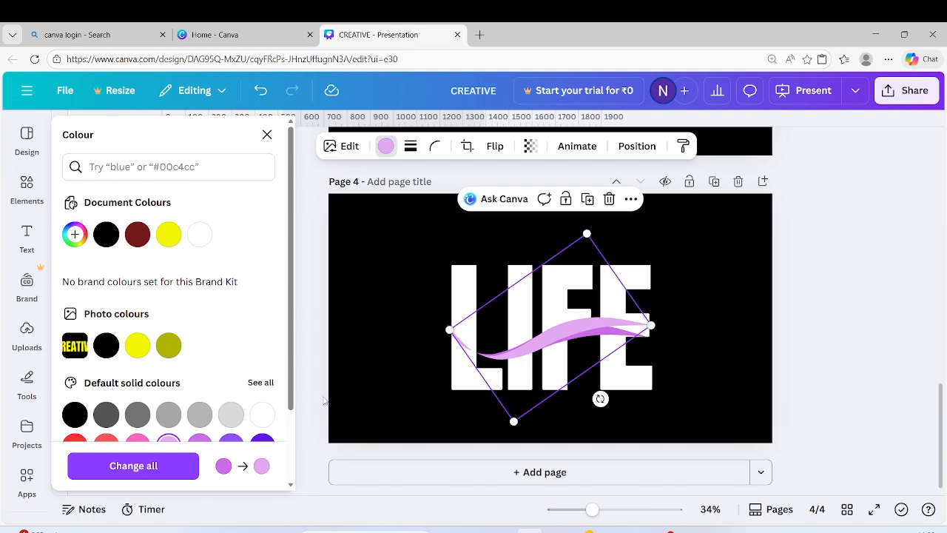
pyautogui.click(300, 397)
pyautogui.click(796, 361)
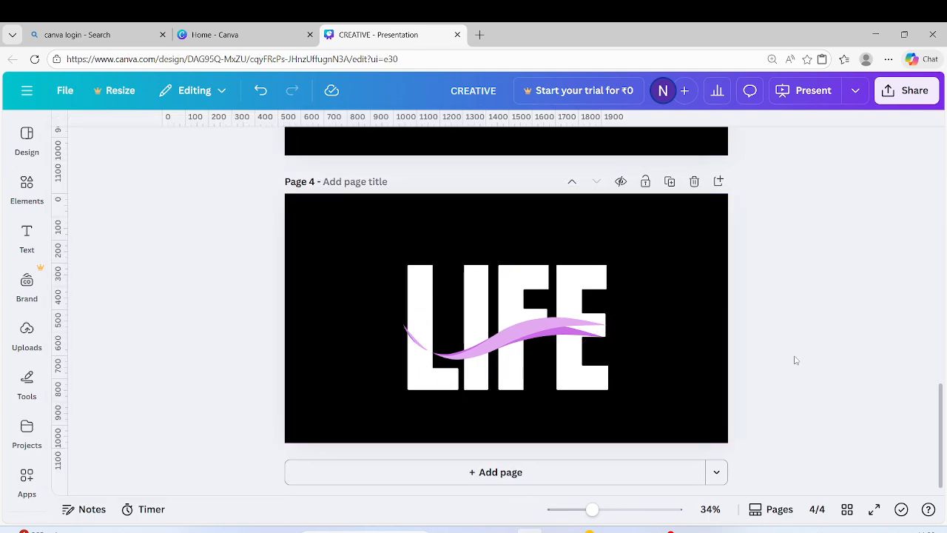